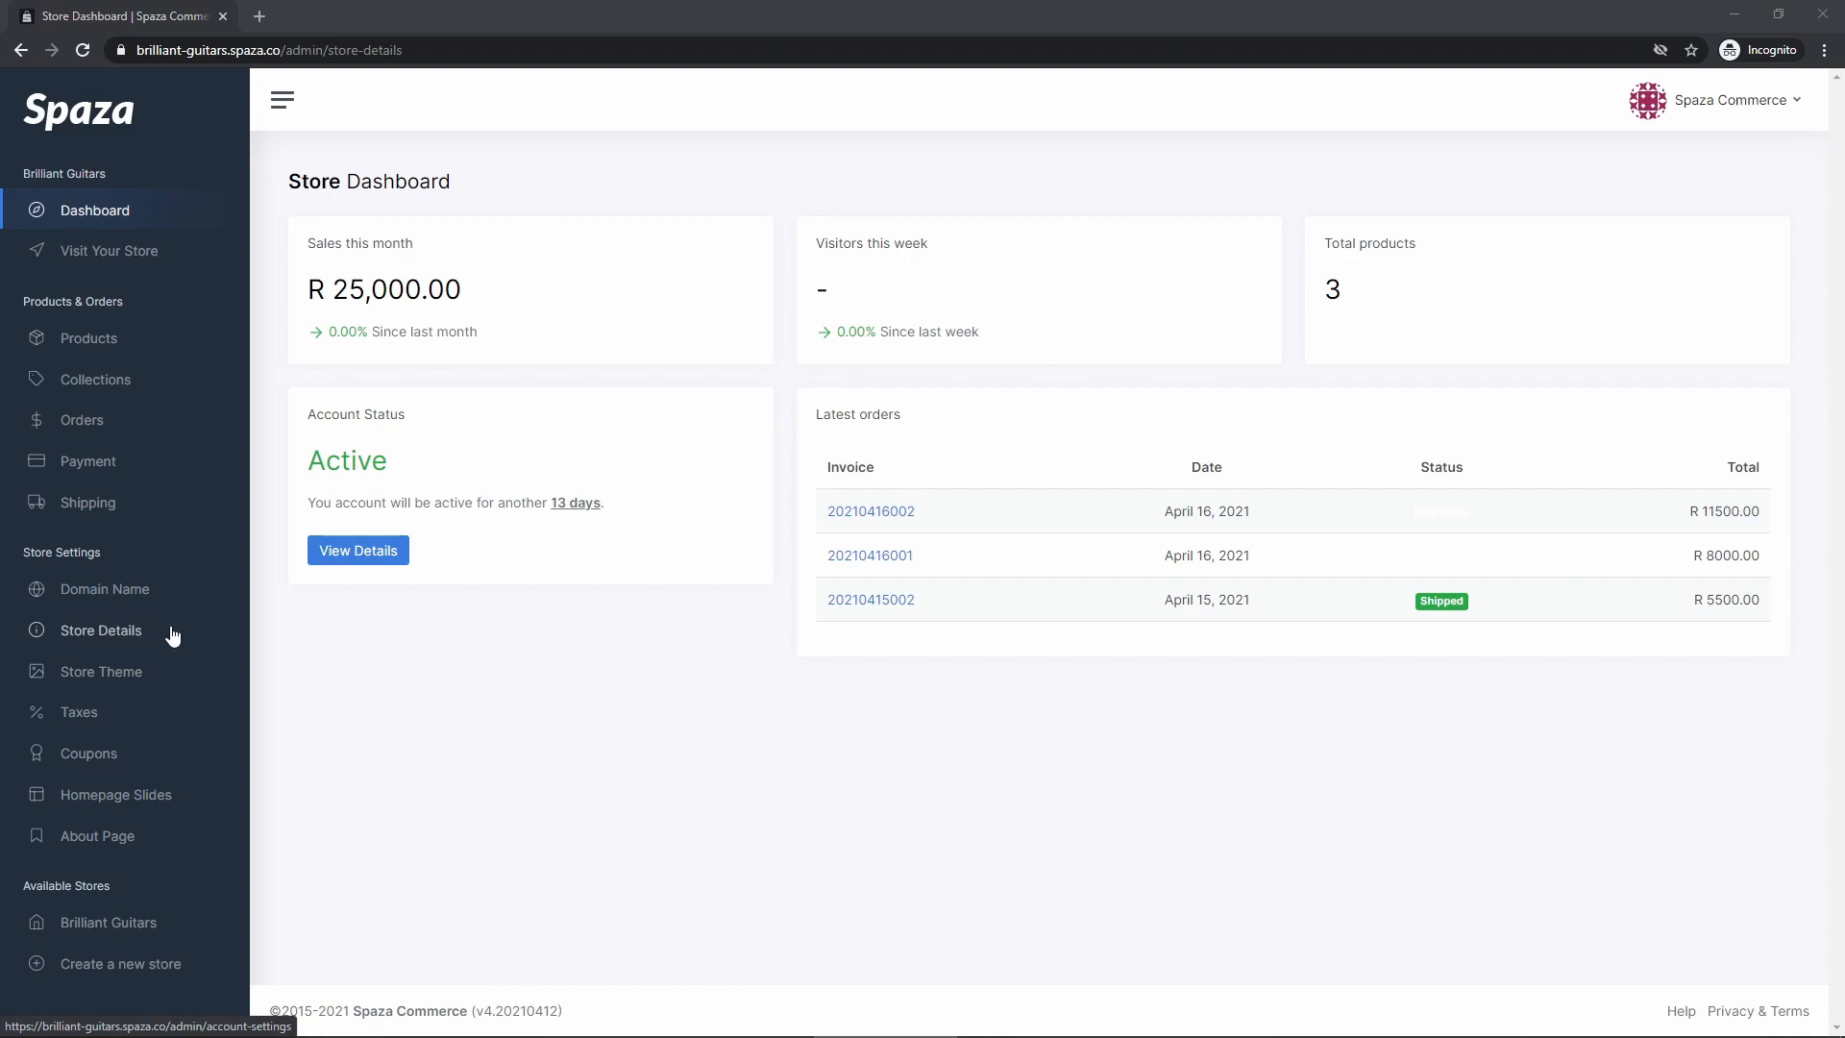
# Open Store Details and review the Brilliant Guitars name and store e-mail fields
pyautogui.click(172, 635)
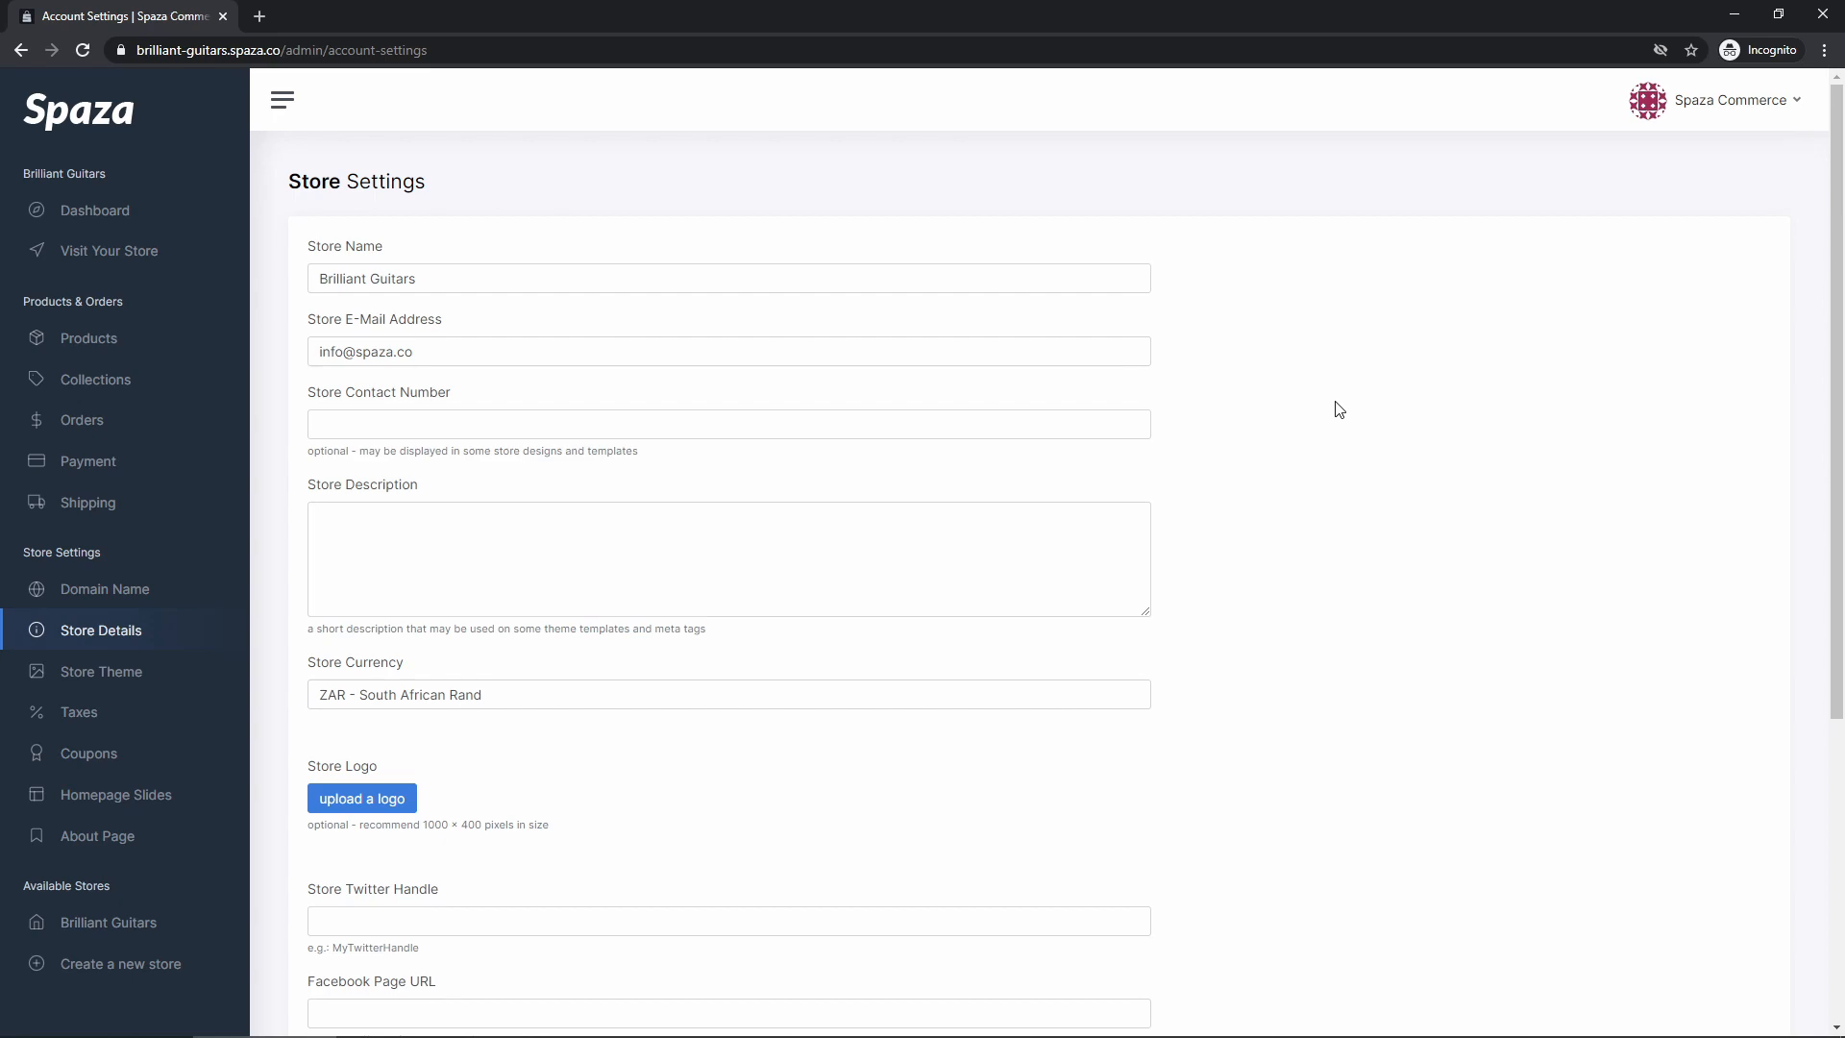
pyautogui.scroll(-4, 1268, 389)
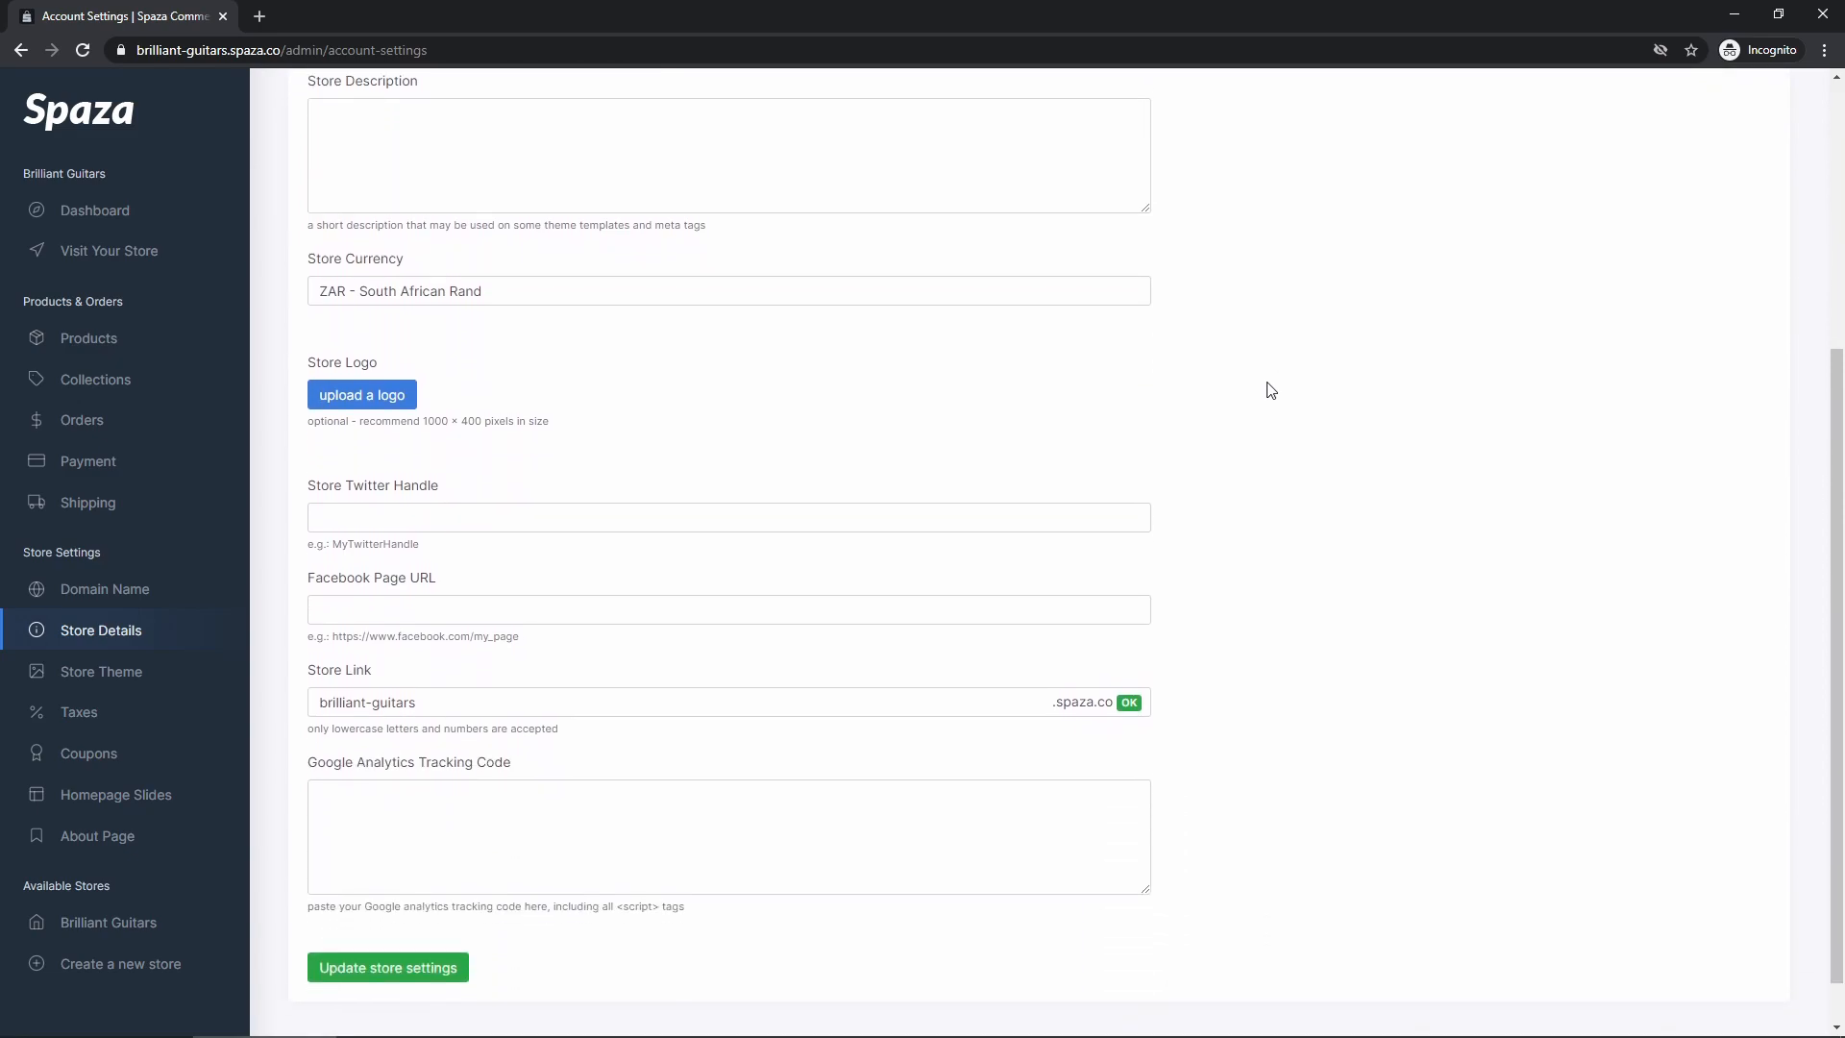
pyautogui.scroll(4, 1272, 389)
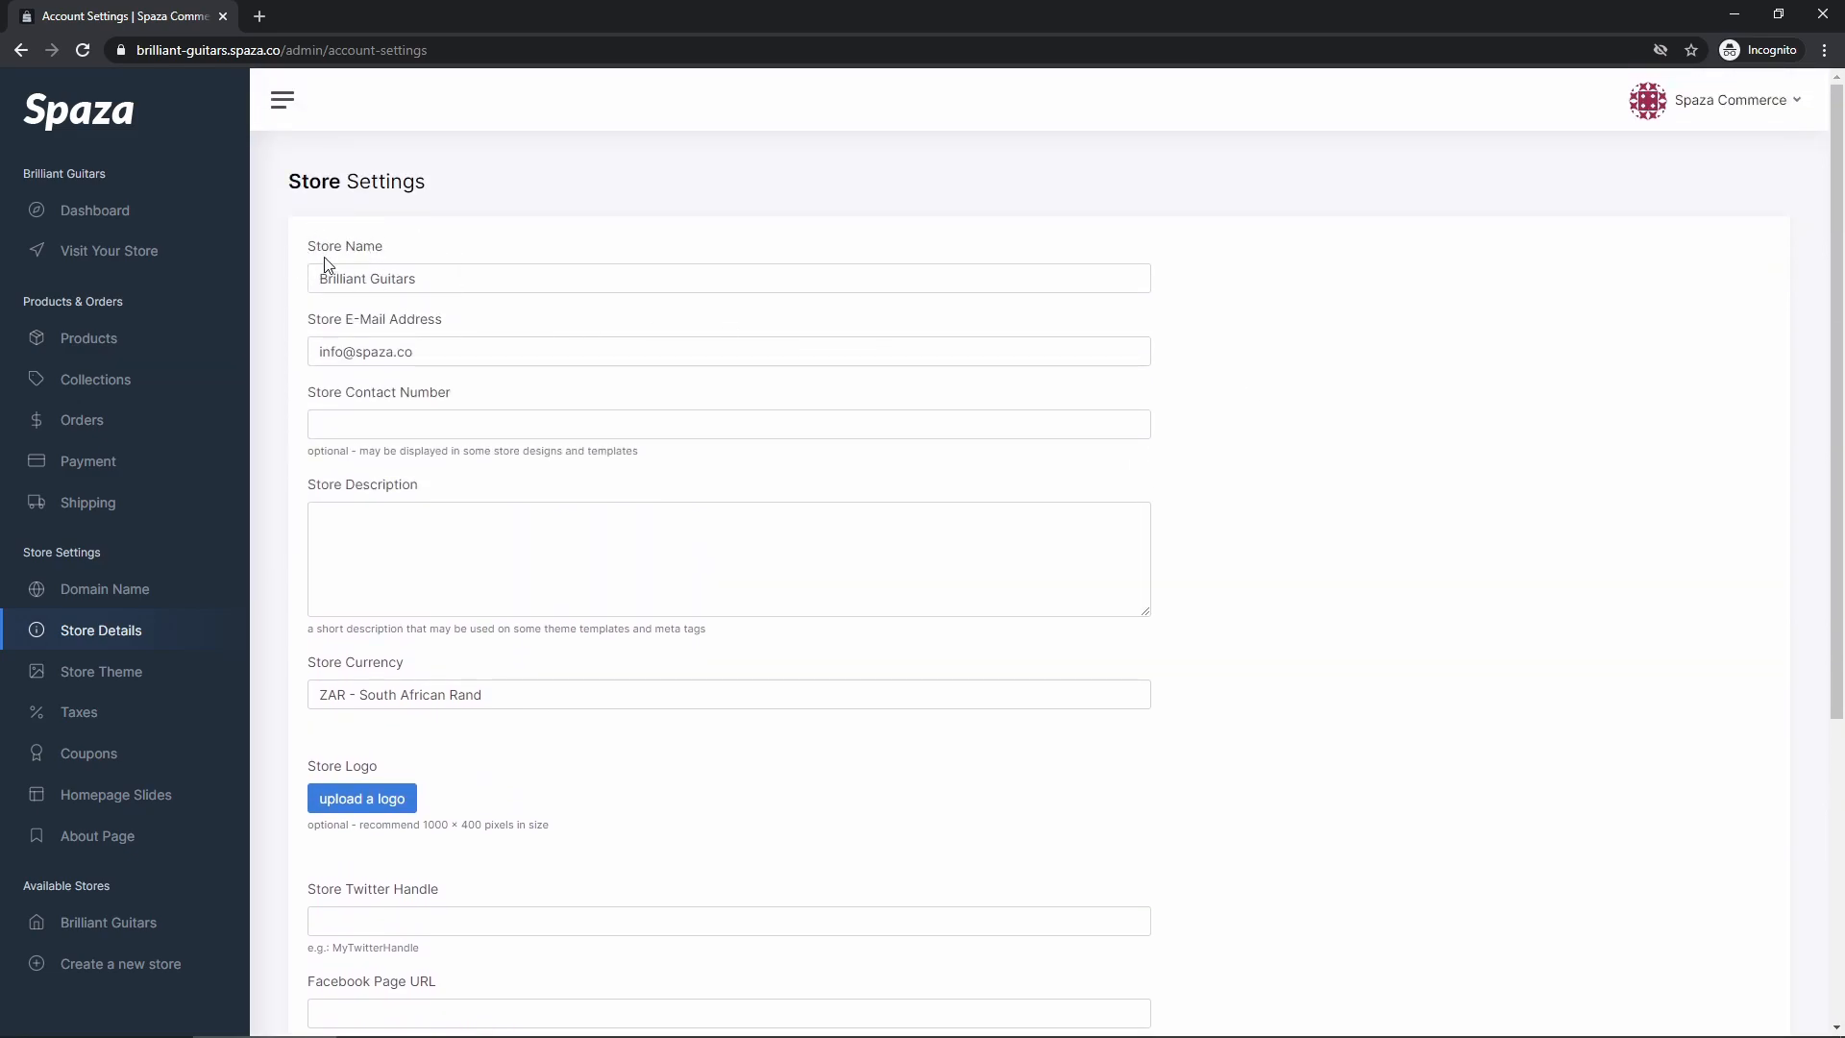
pyautogui.moveTo(312, 250)
pyautogui.mouseDown()
pyautogui.moveTo(386, 250)
pyautogui.moveTo(321, 279)
pyautogui.mouseUp()
pyautogui.click(387, 285)
pyautogui.click(376, 277)
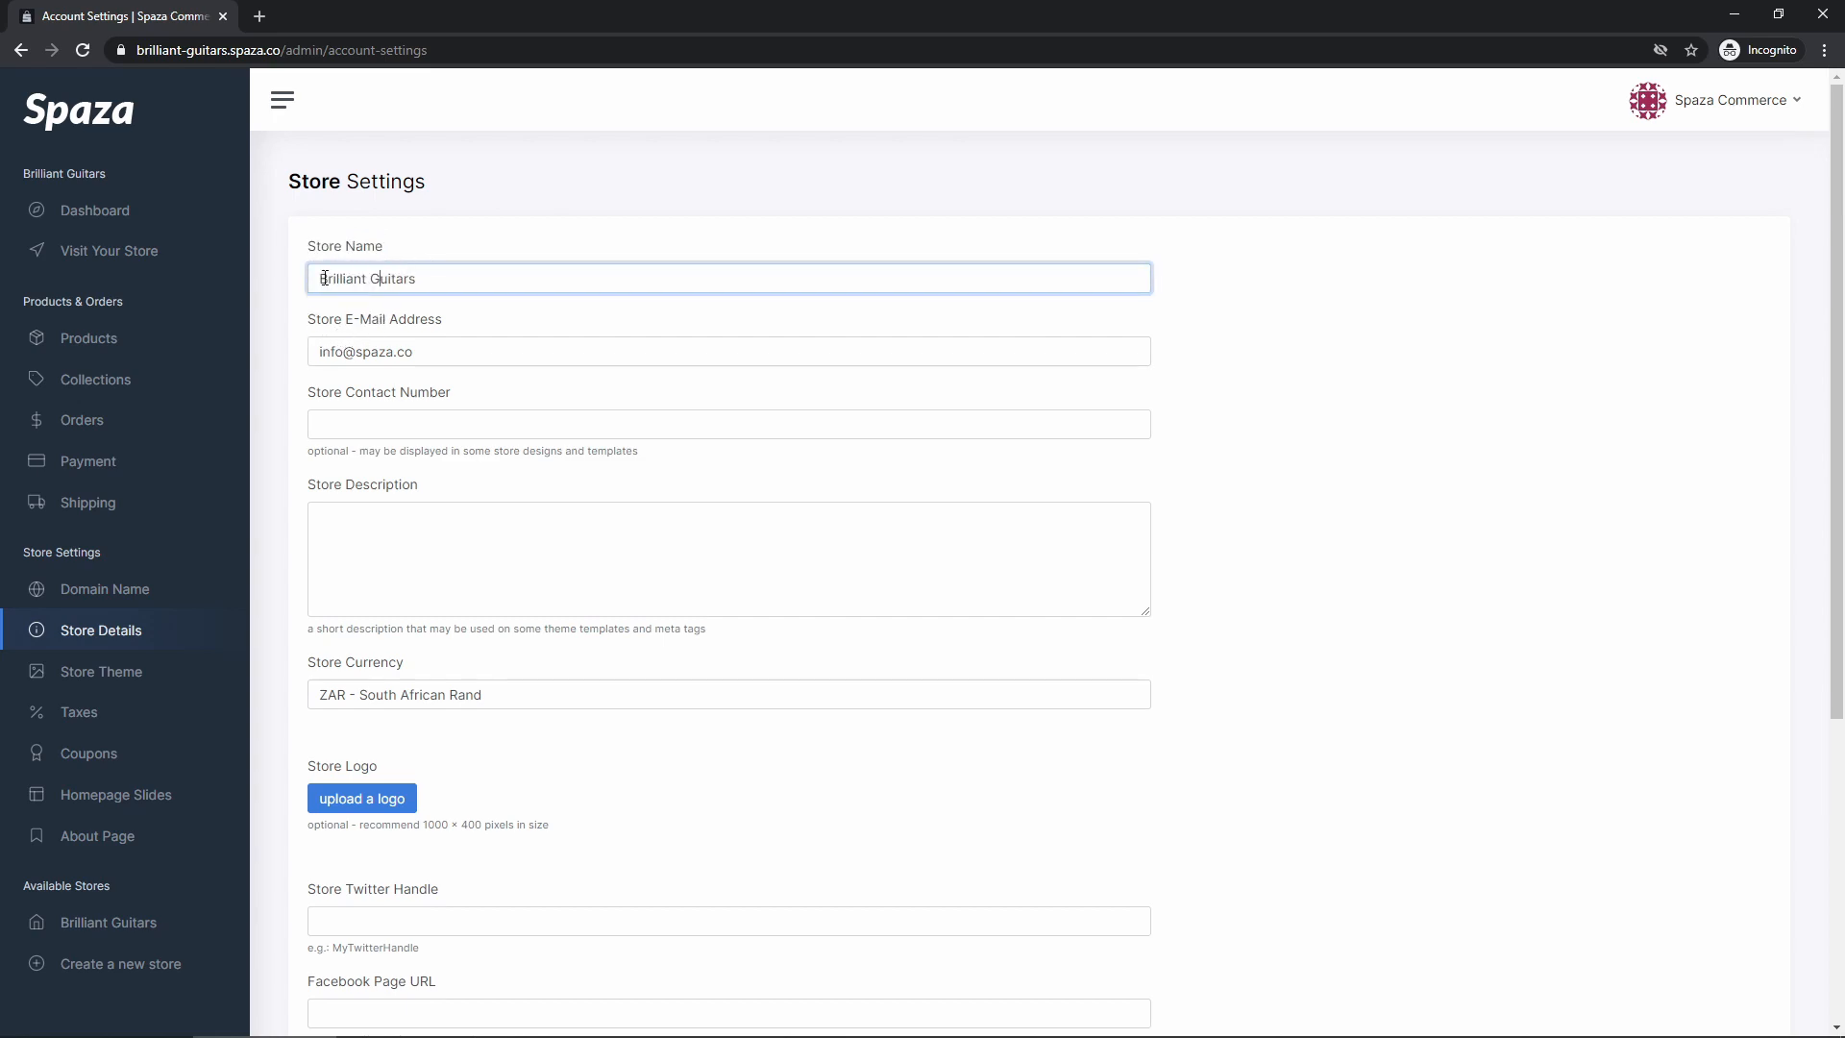
pyautogui.moveTo(450, 356); pyautogui.dragTo(302, 350)
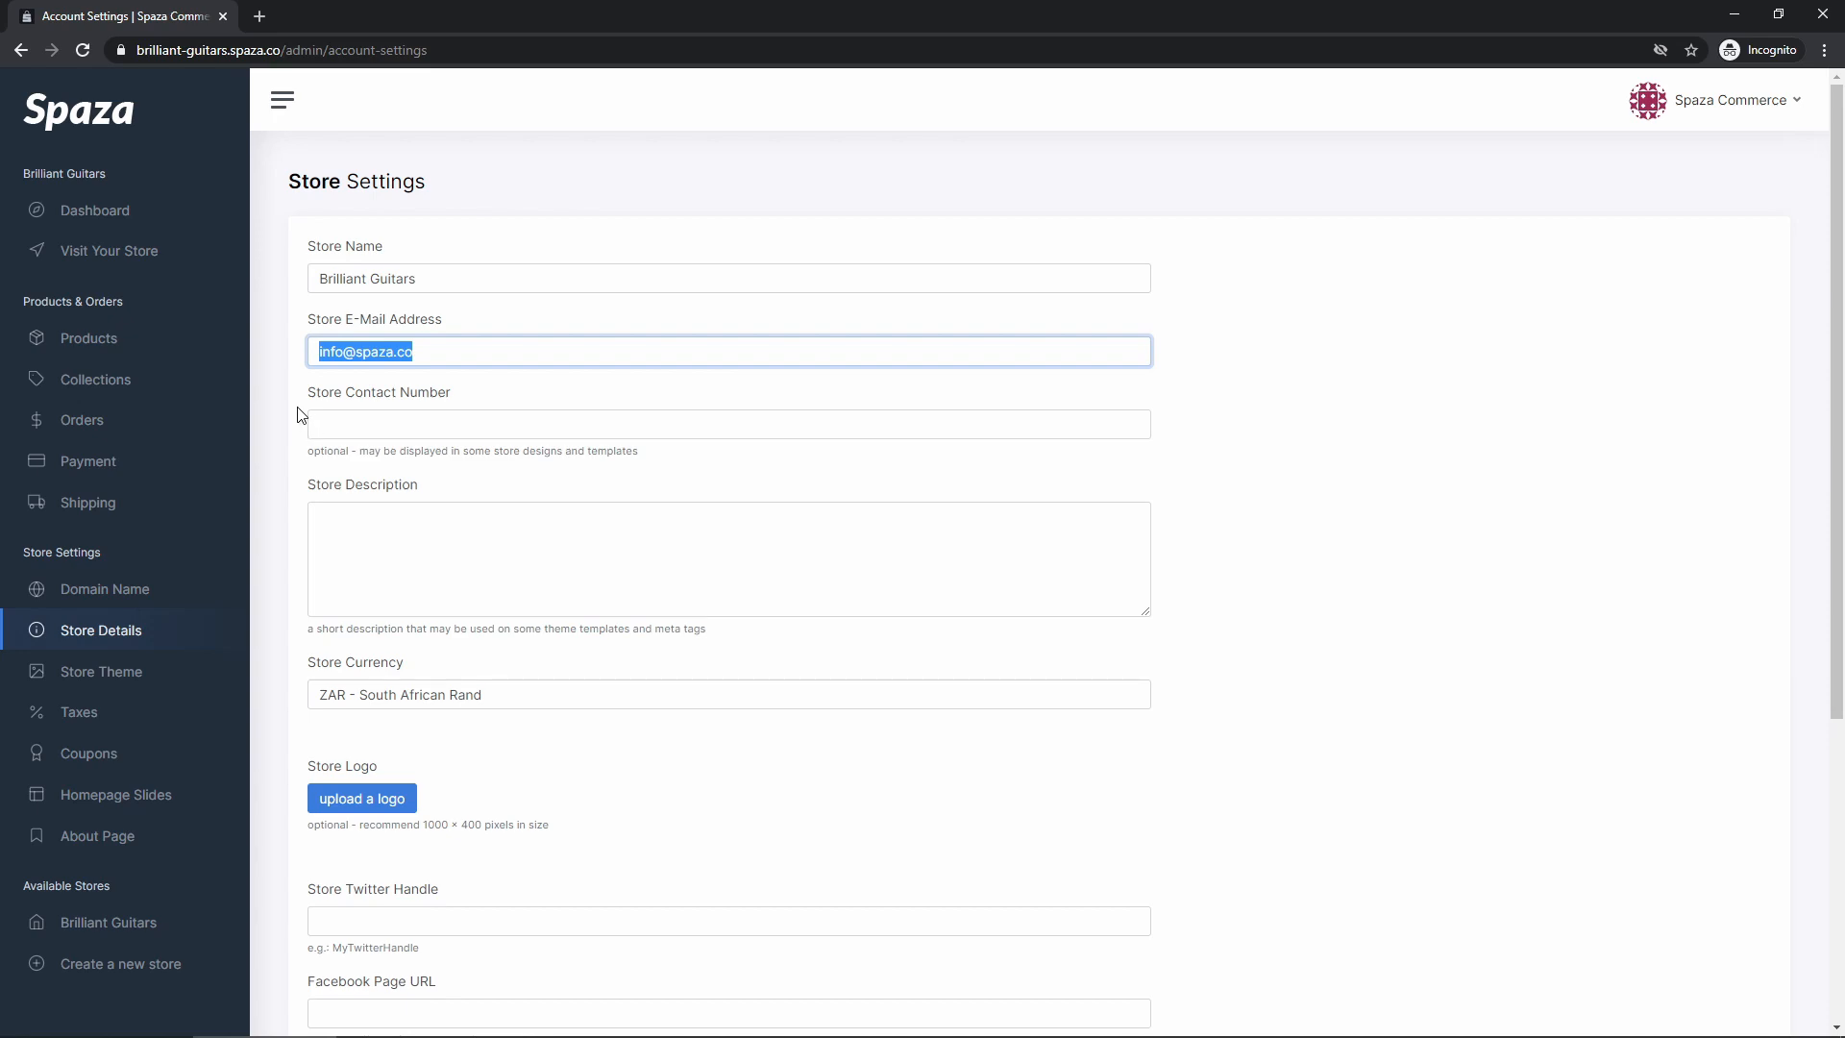
pyautogui.click(308, 359)
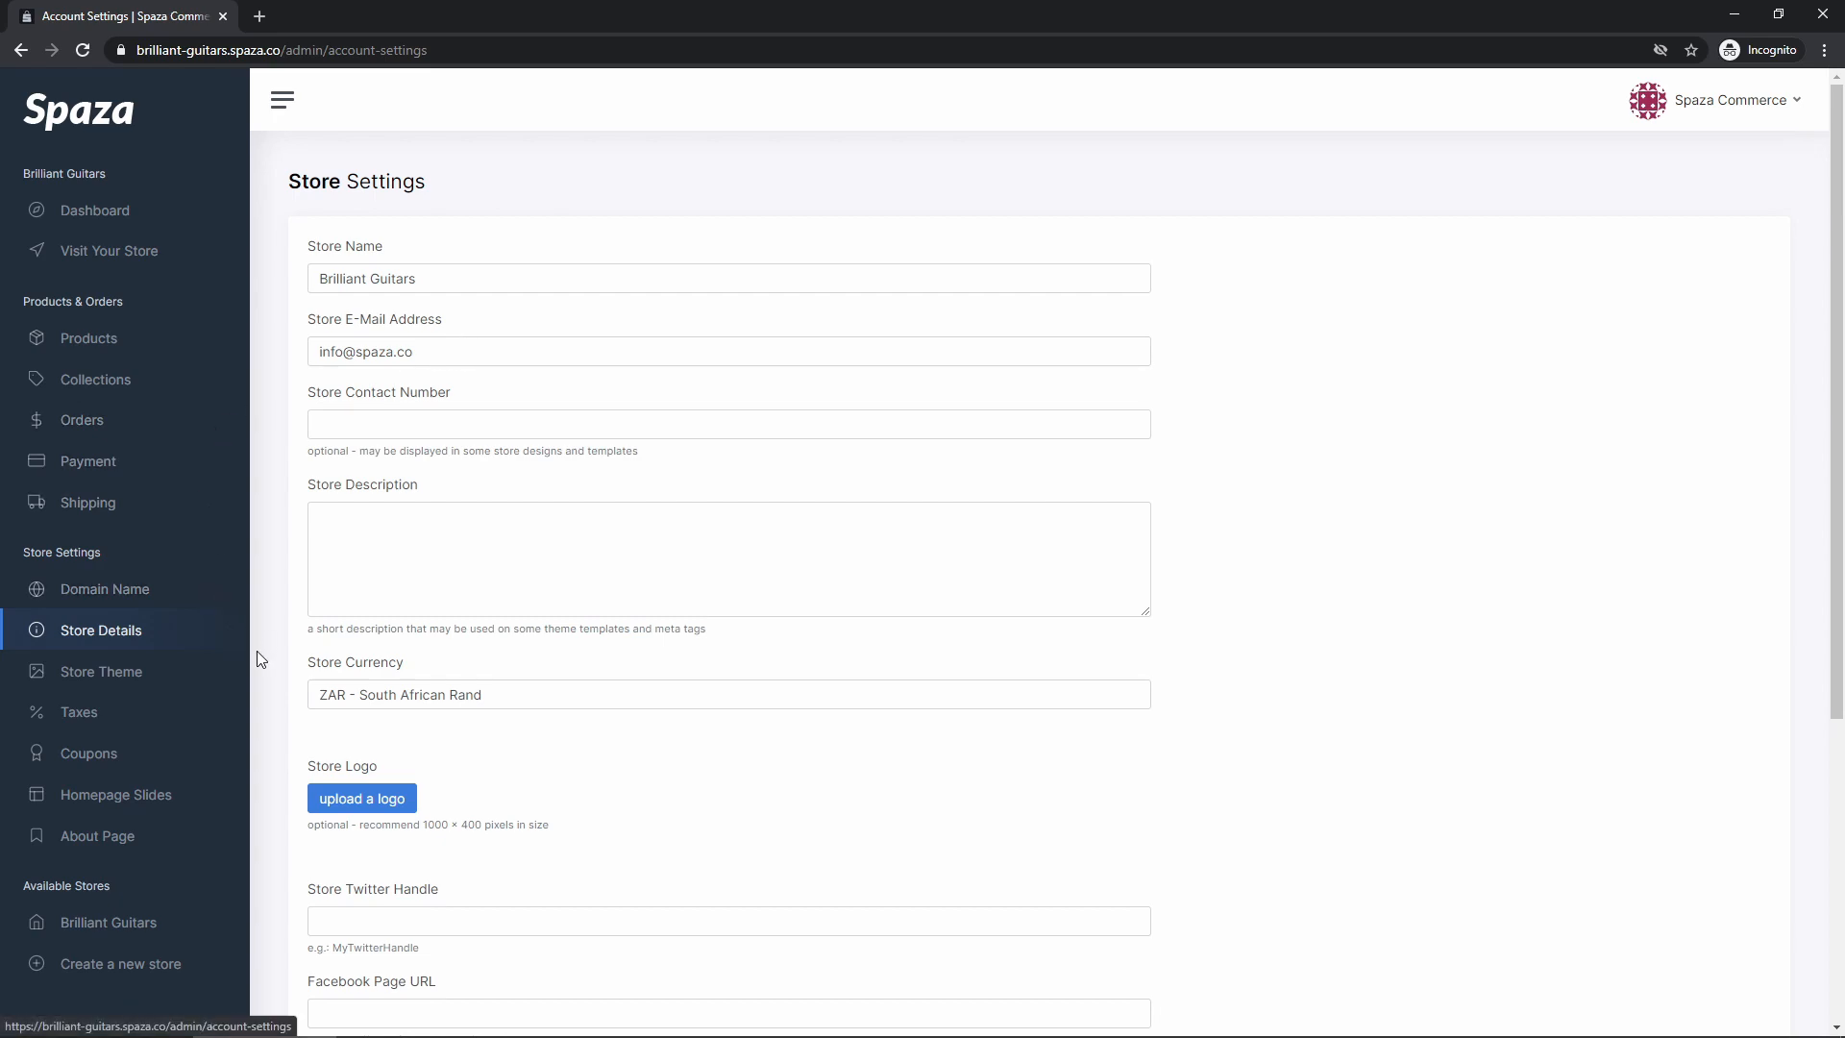
# Open the live storefront in a new tab and view its footer
pyautogui.click(125, 259)
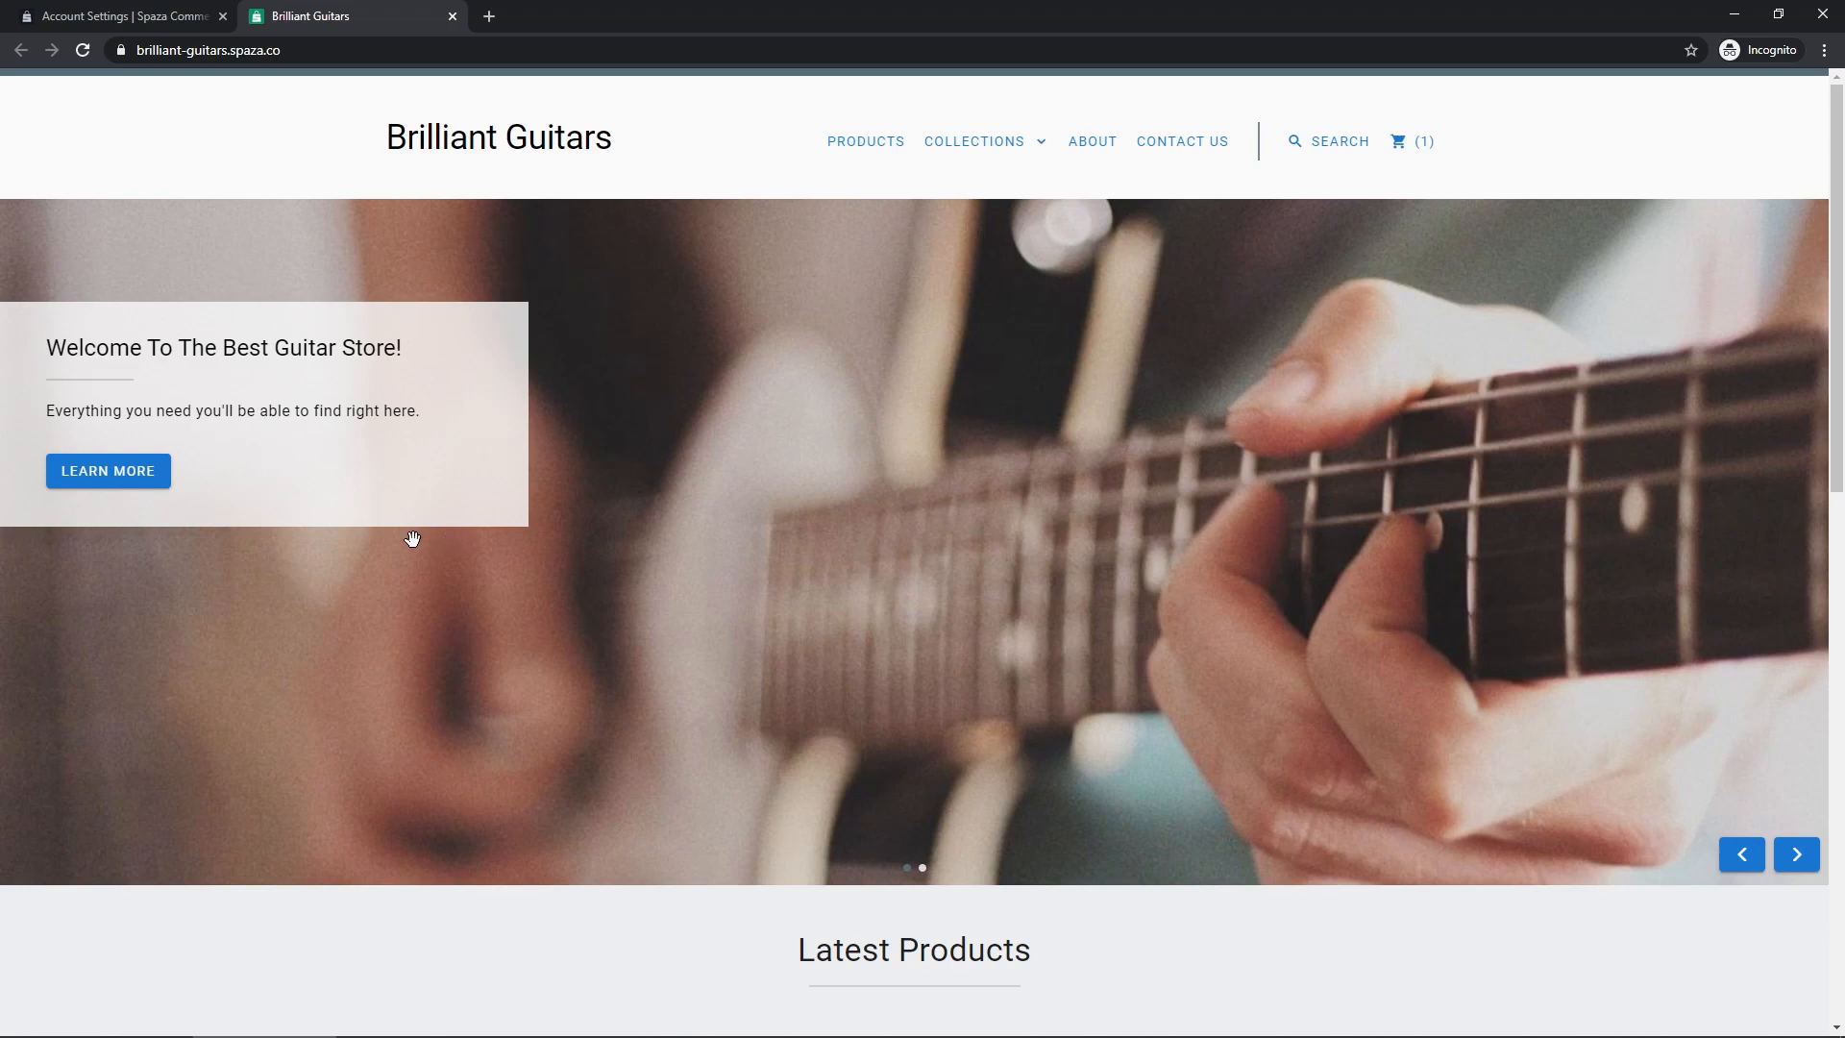
pyautogui.scroll(-7, 411, 538)
pyautogui.scroll(-4, 408, 548)
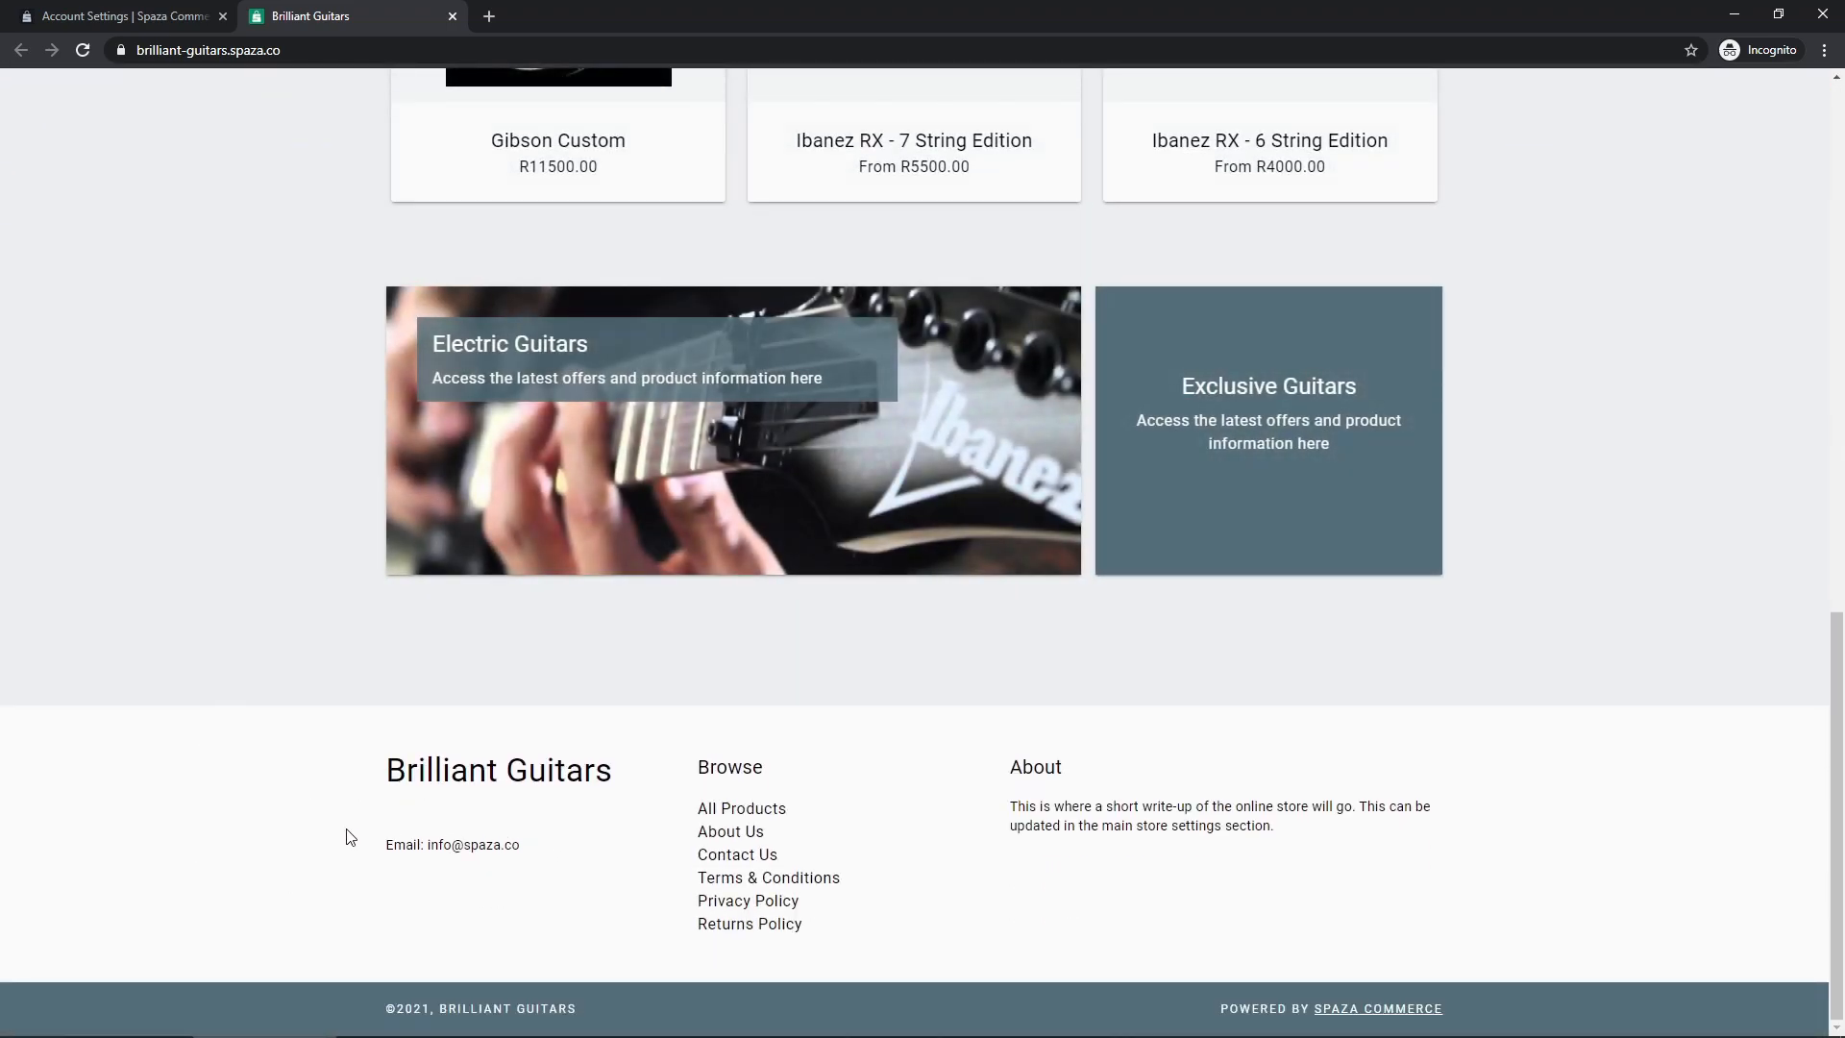
# Append '-brilliantguitars' to the store e-mail address and save the settings
pyautogui.click(135, 16)
pyautogui.click(343, 351)
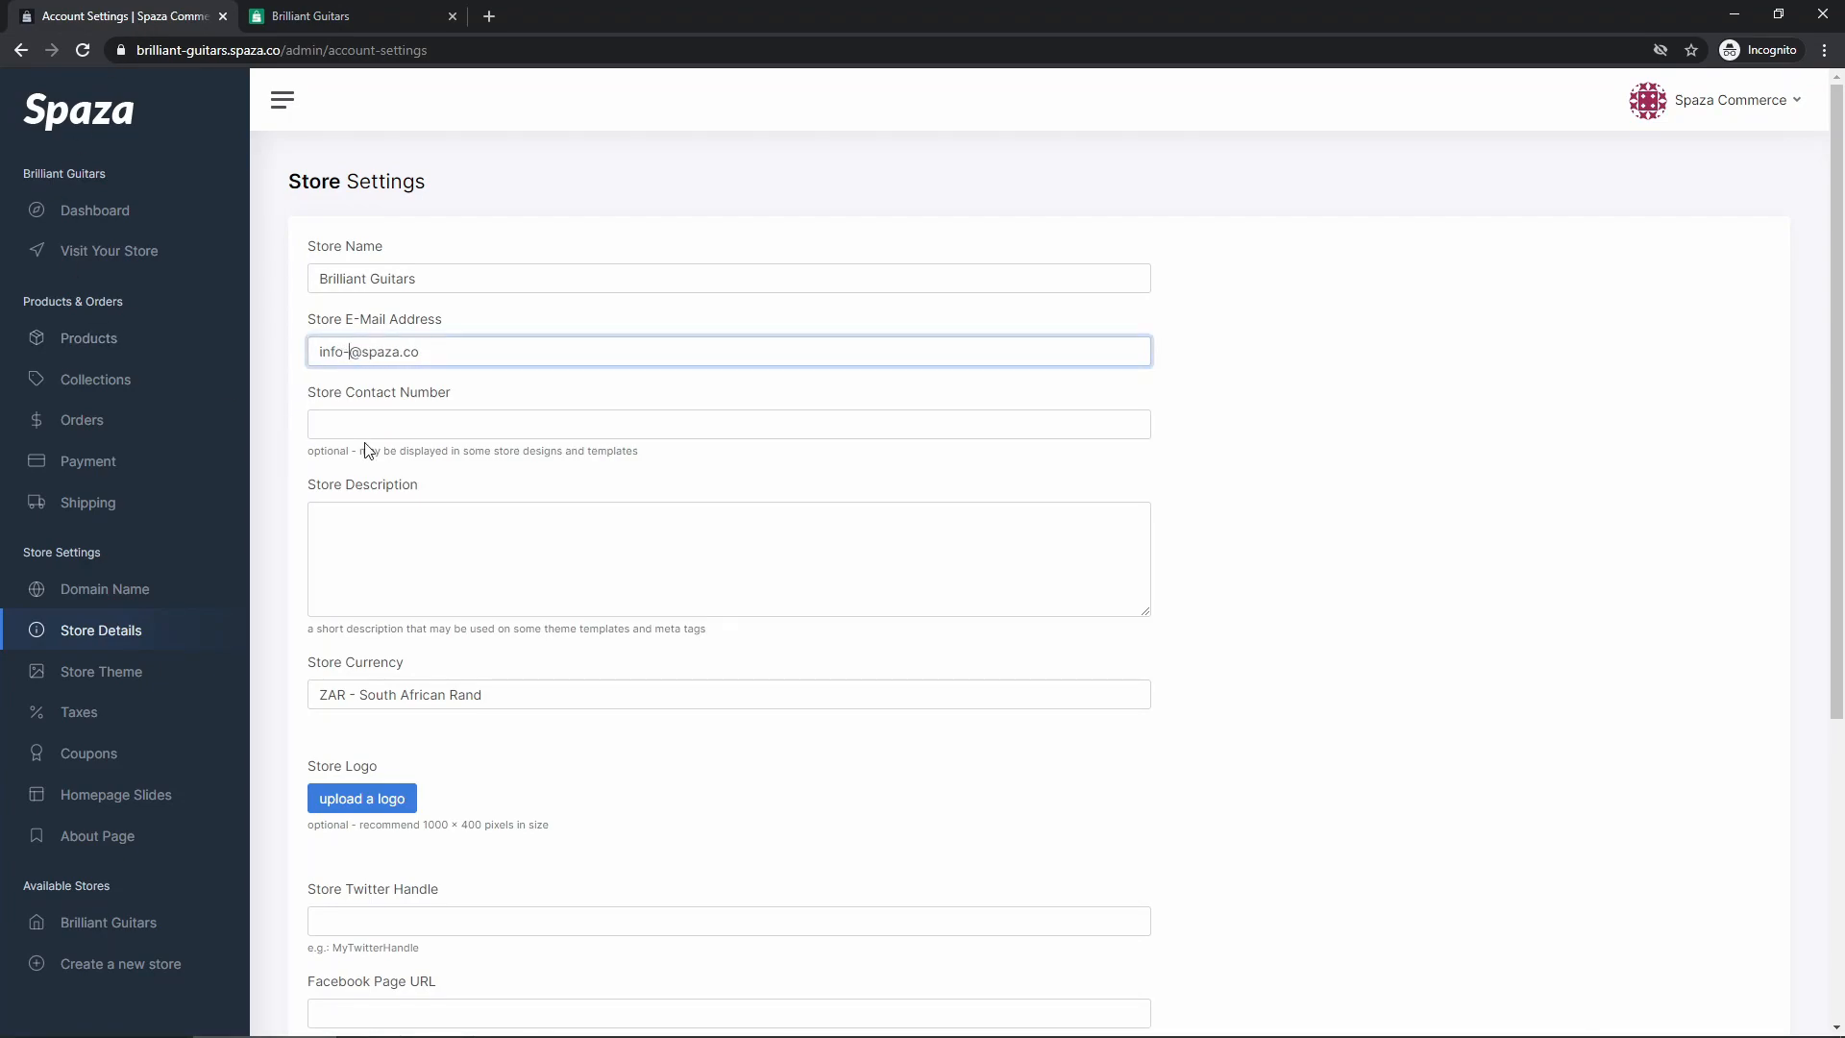
pyautogui.scroll(-5, 403, 529)
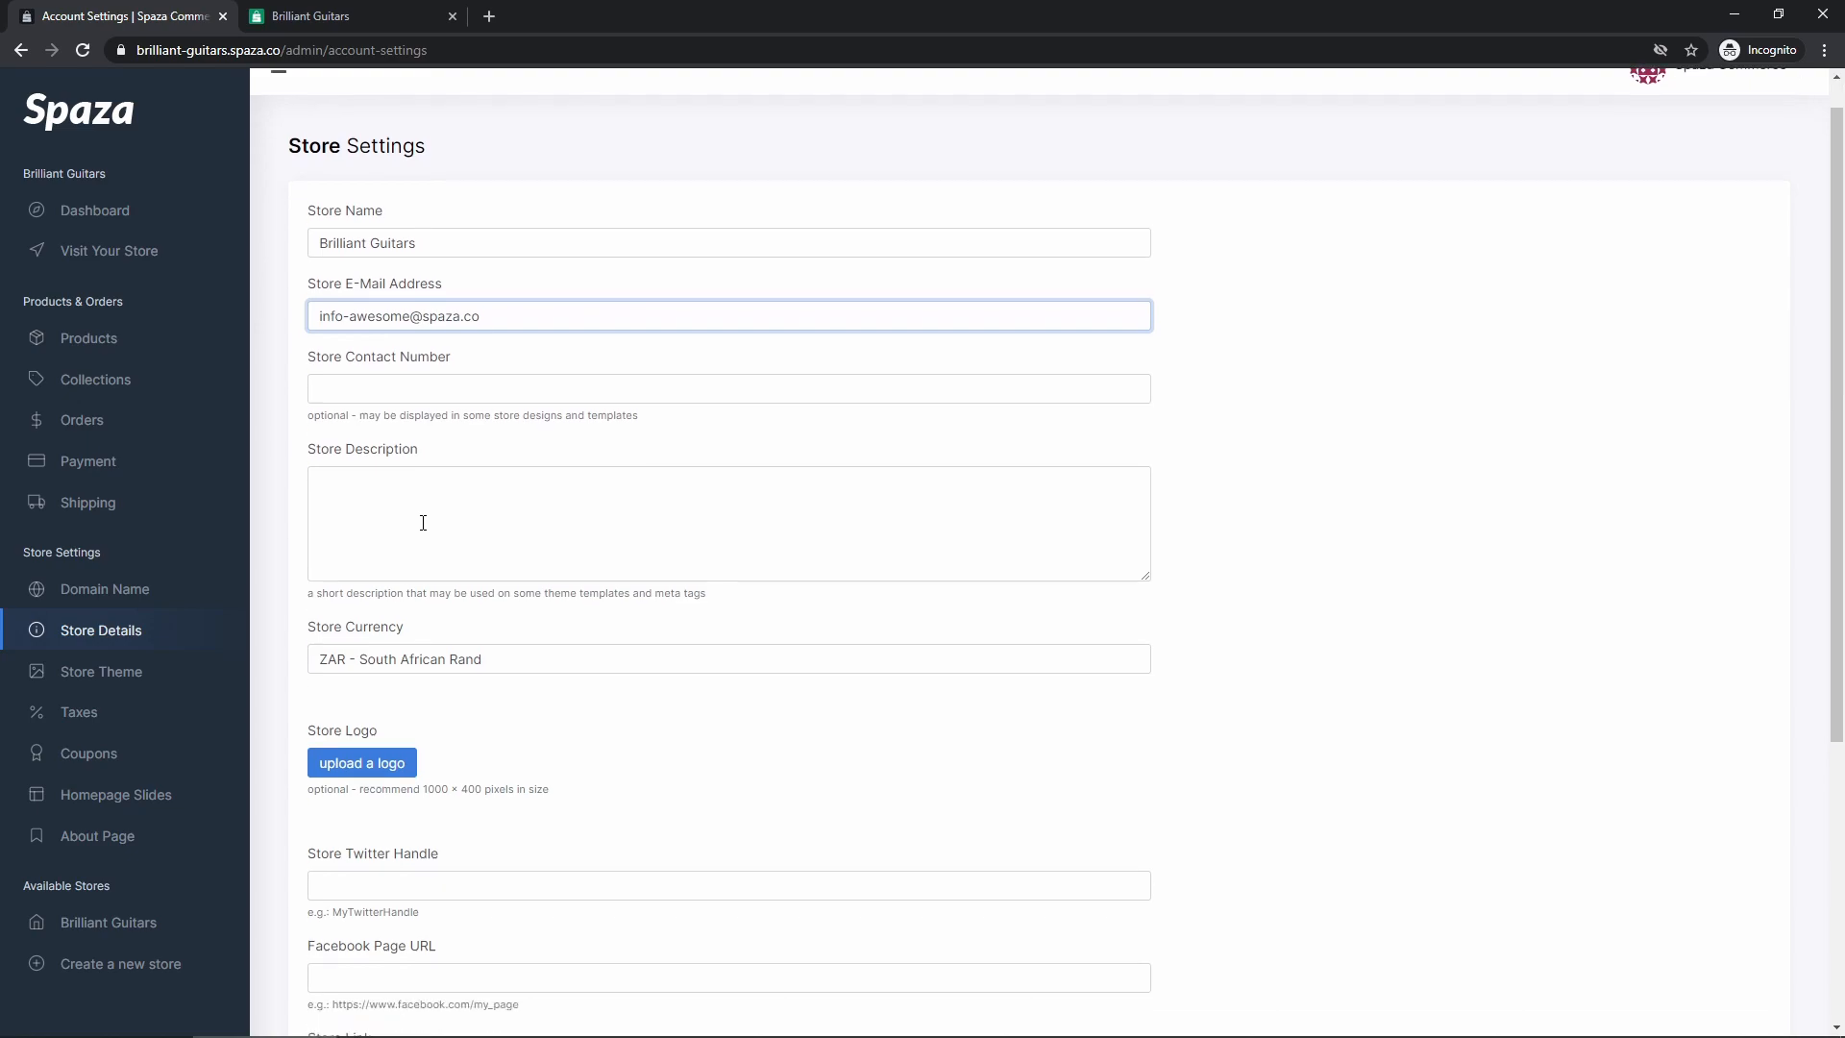
pyautogui.click(367, 917)
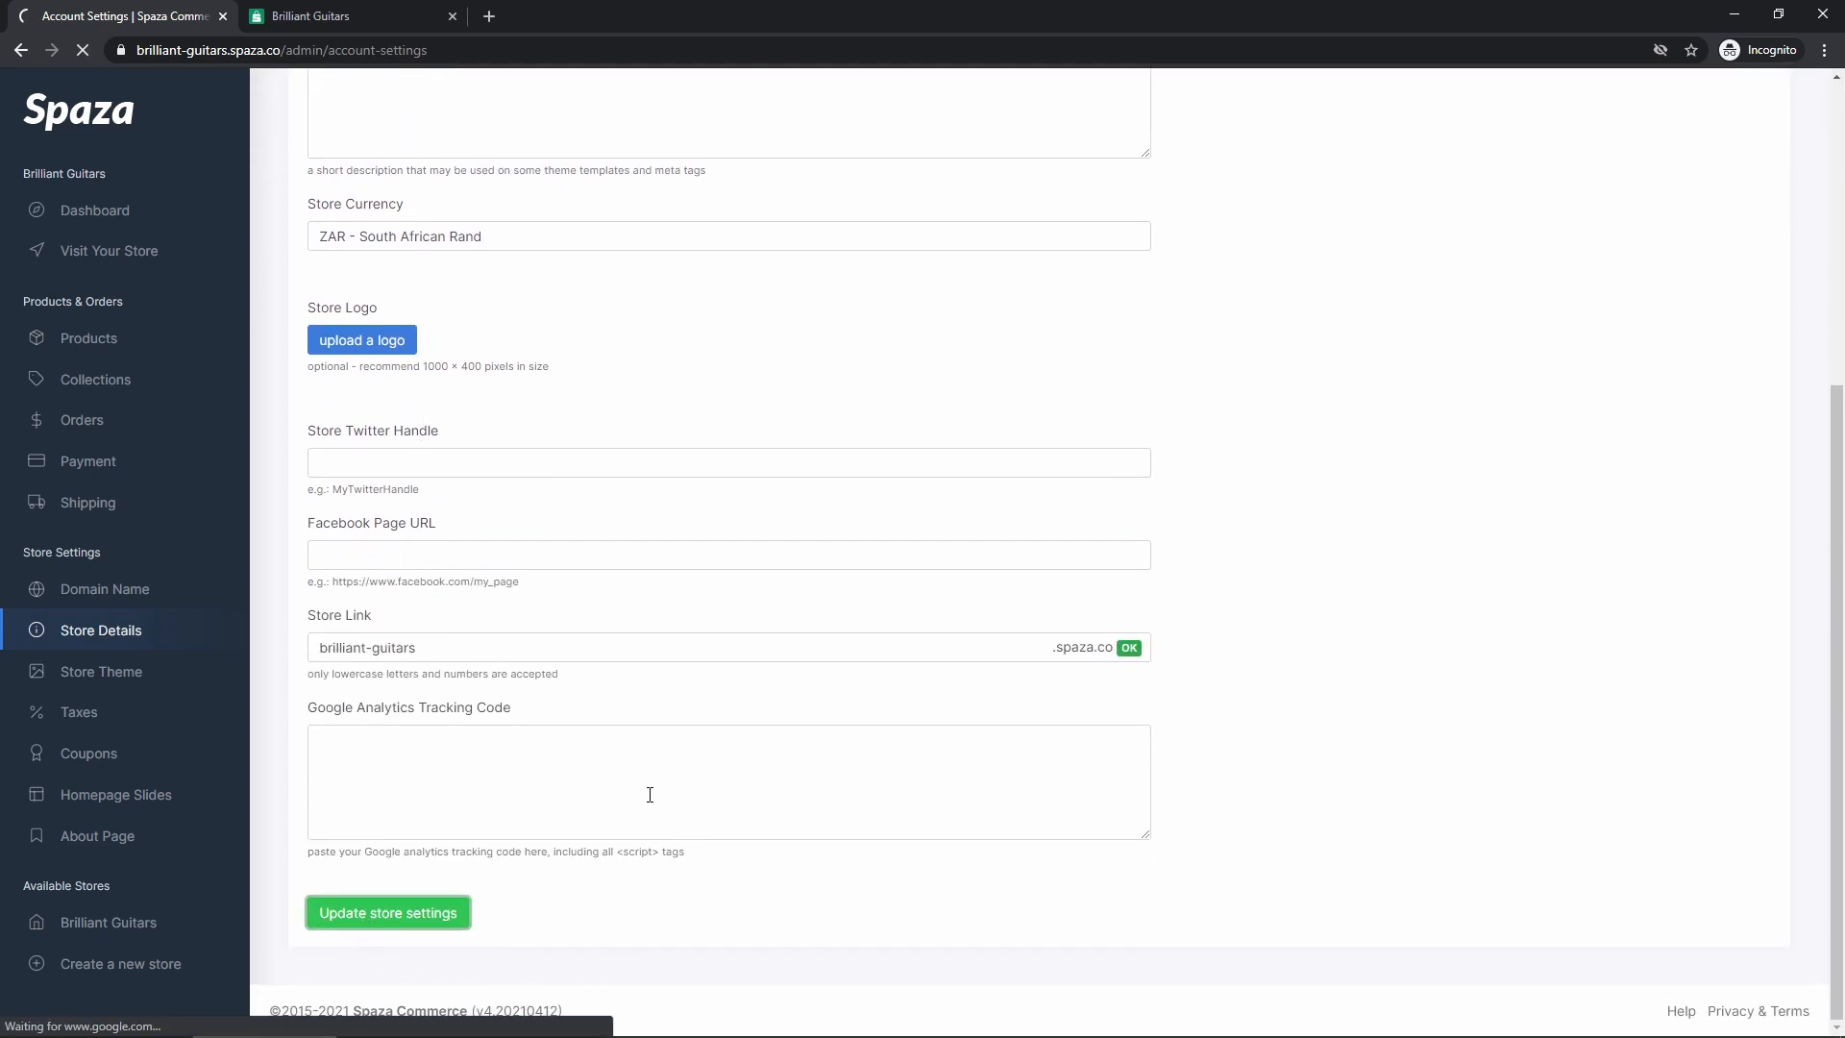
# Reload the storefront to see the changed footer e-mail, then delete the added text
pyautogui.click(338, 19)
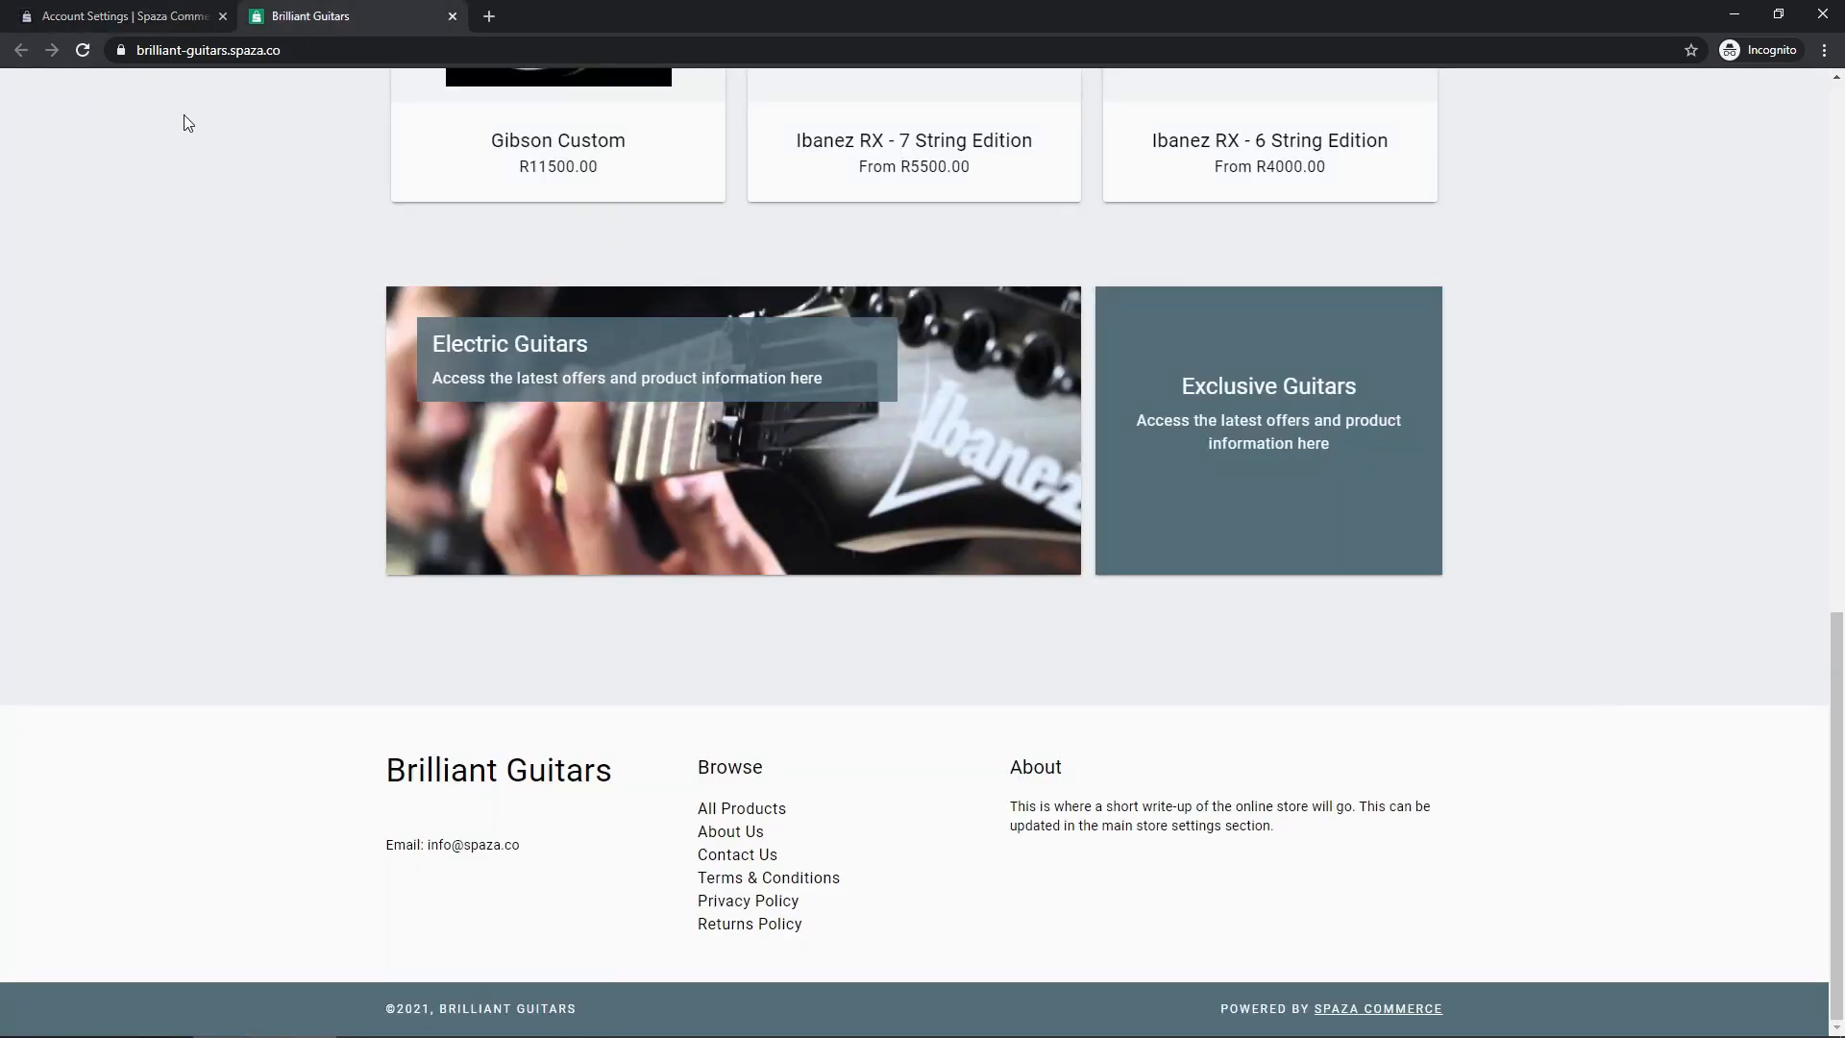
pyautogui.click(82, 52)
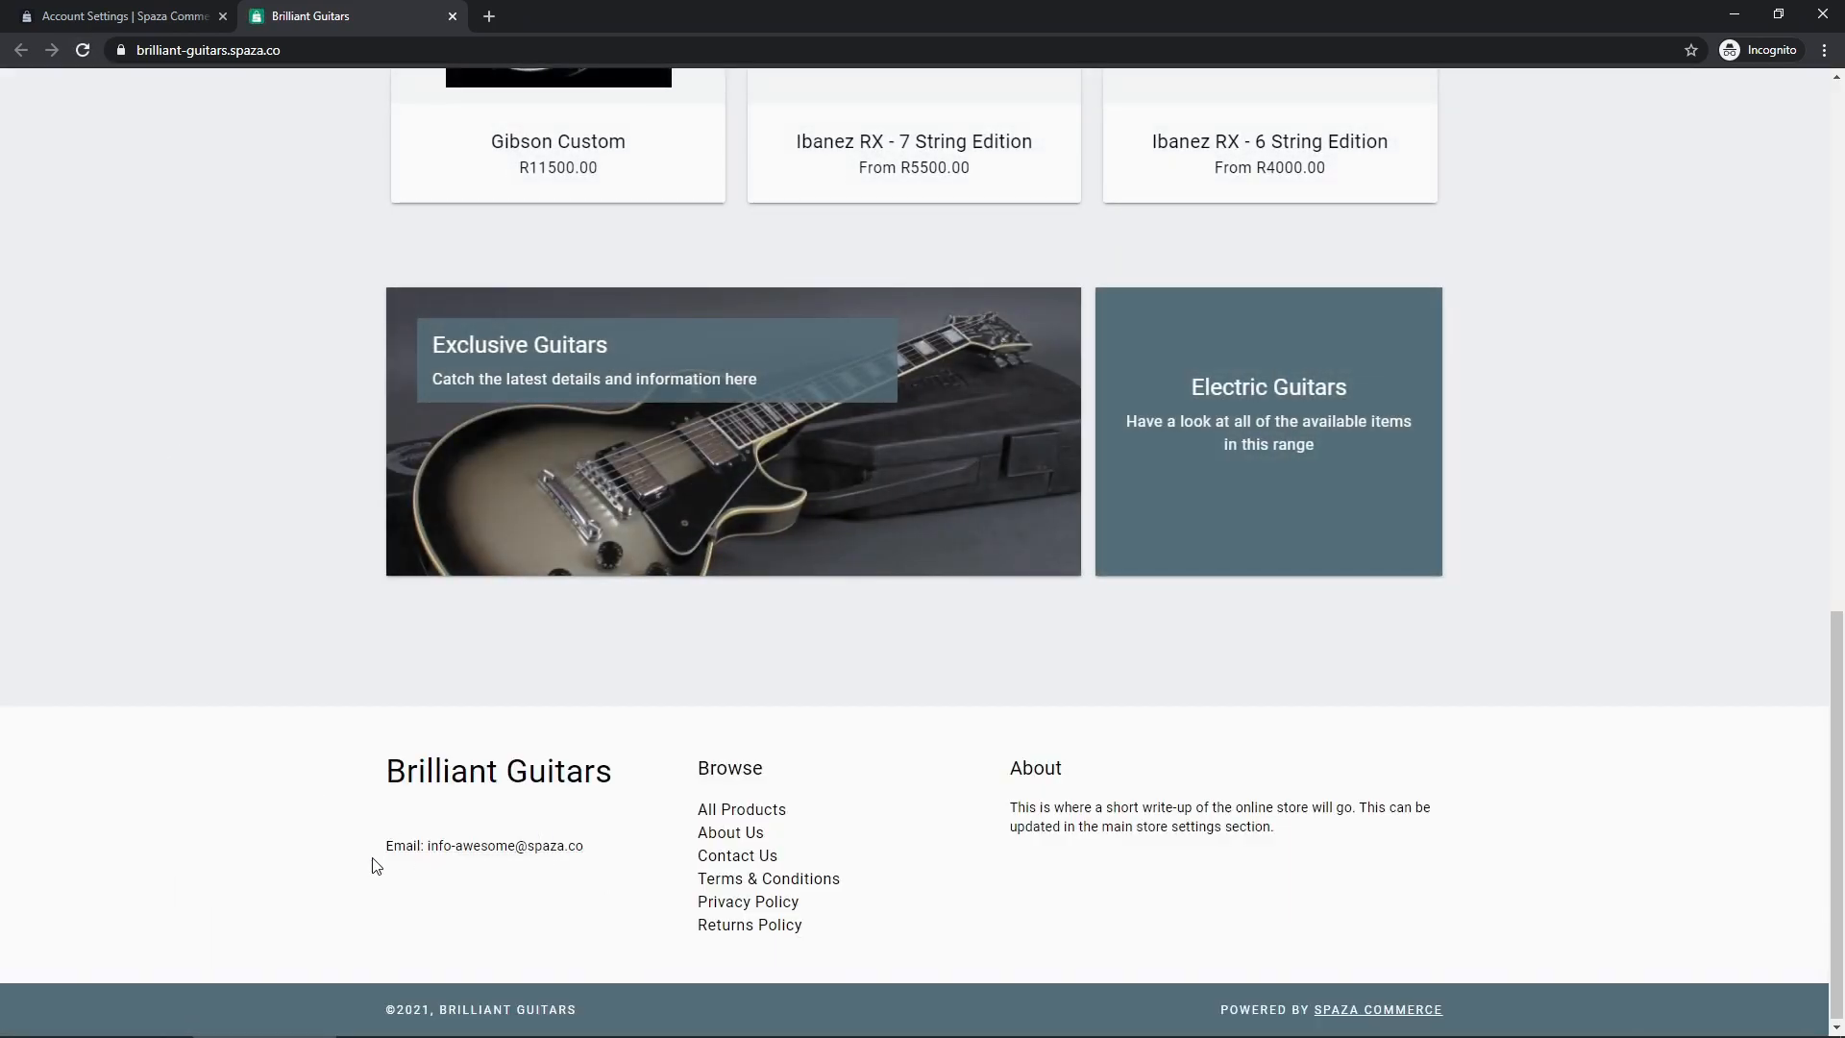
pyautogui.click(159, 17)
pyautogui.moveTo(411, 420); pyautogui.dragTo(343, 420)
pyautogui.press('BackSpace')
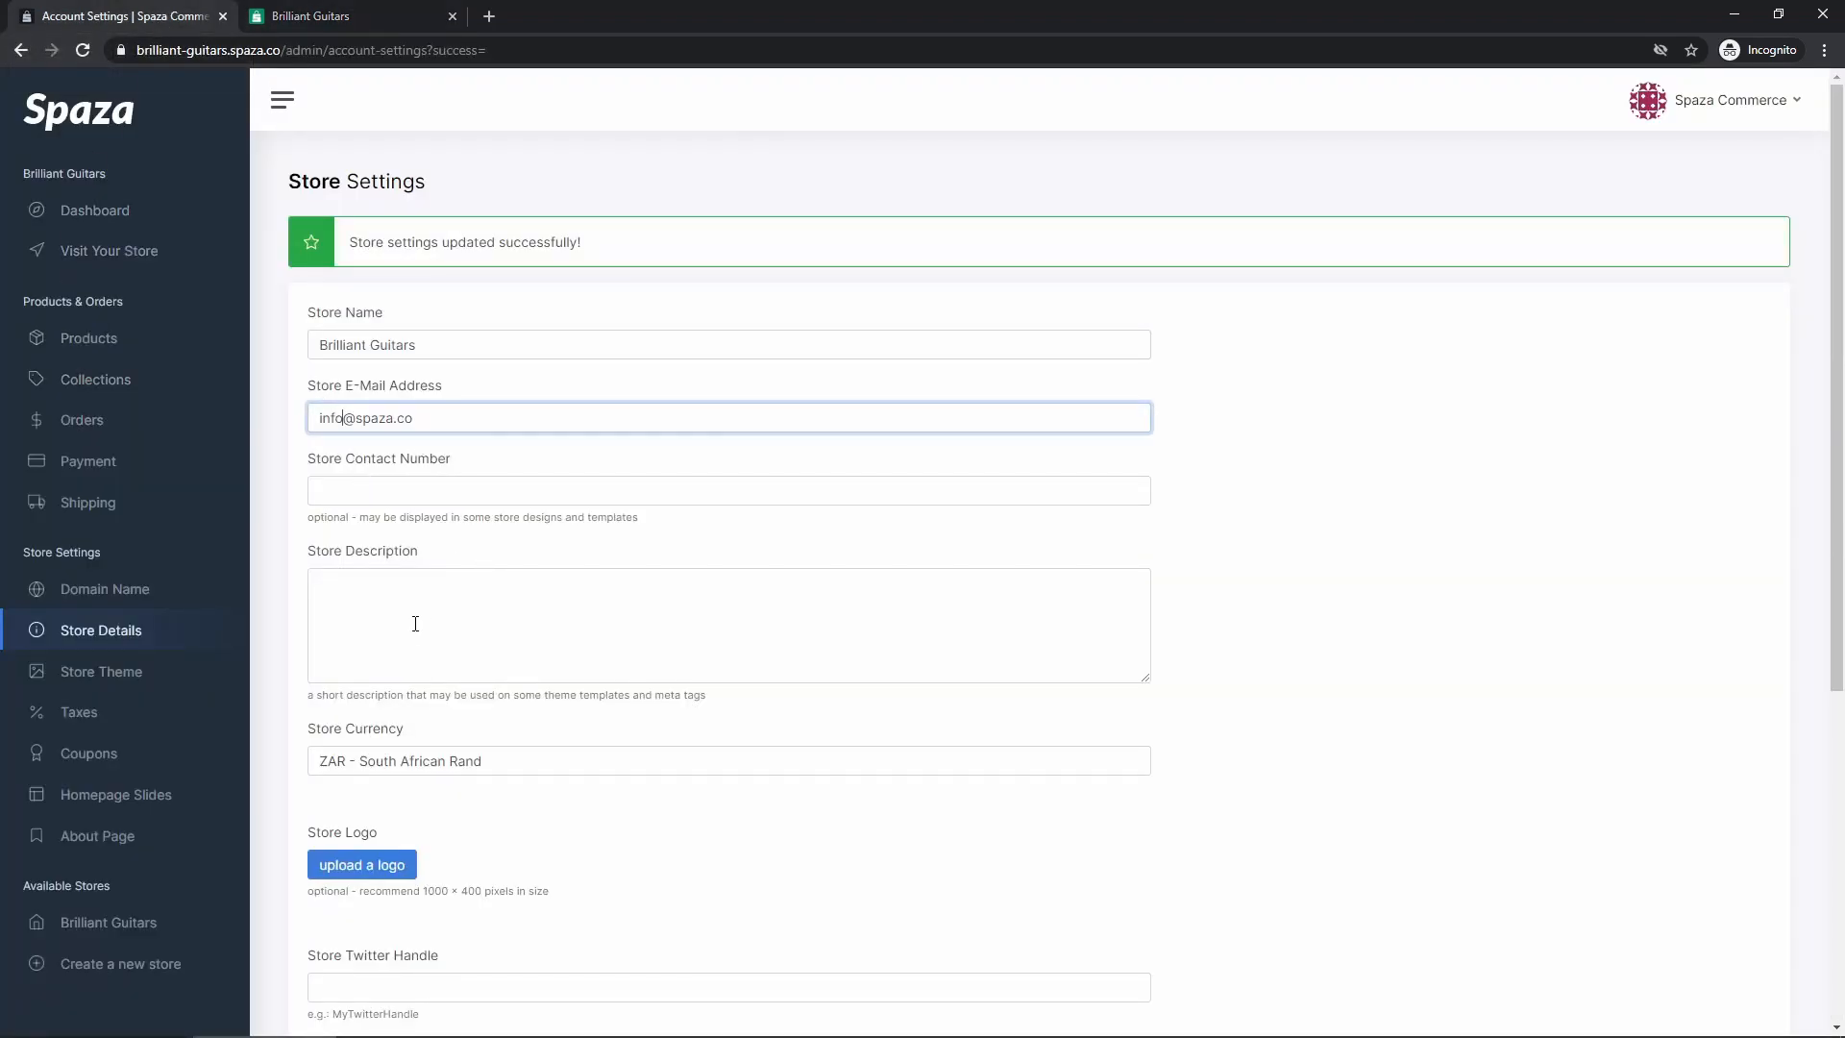
# Enter store contact number 084555000 and save the store settings
pyautogui.click(395, 491)
pyautogui.scroll(-1, 412, 663)
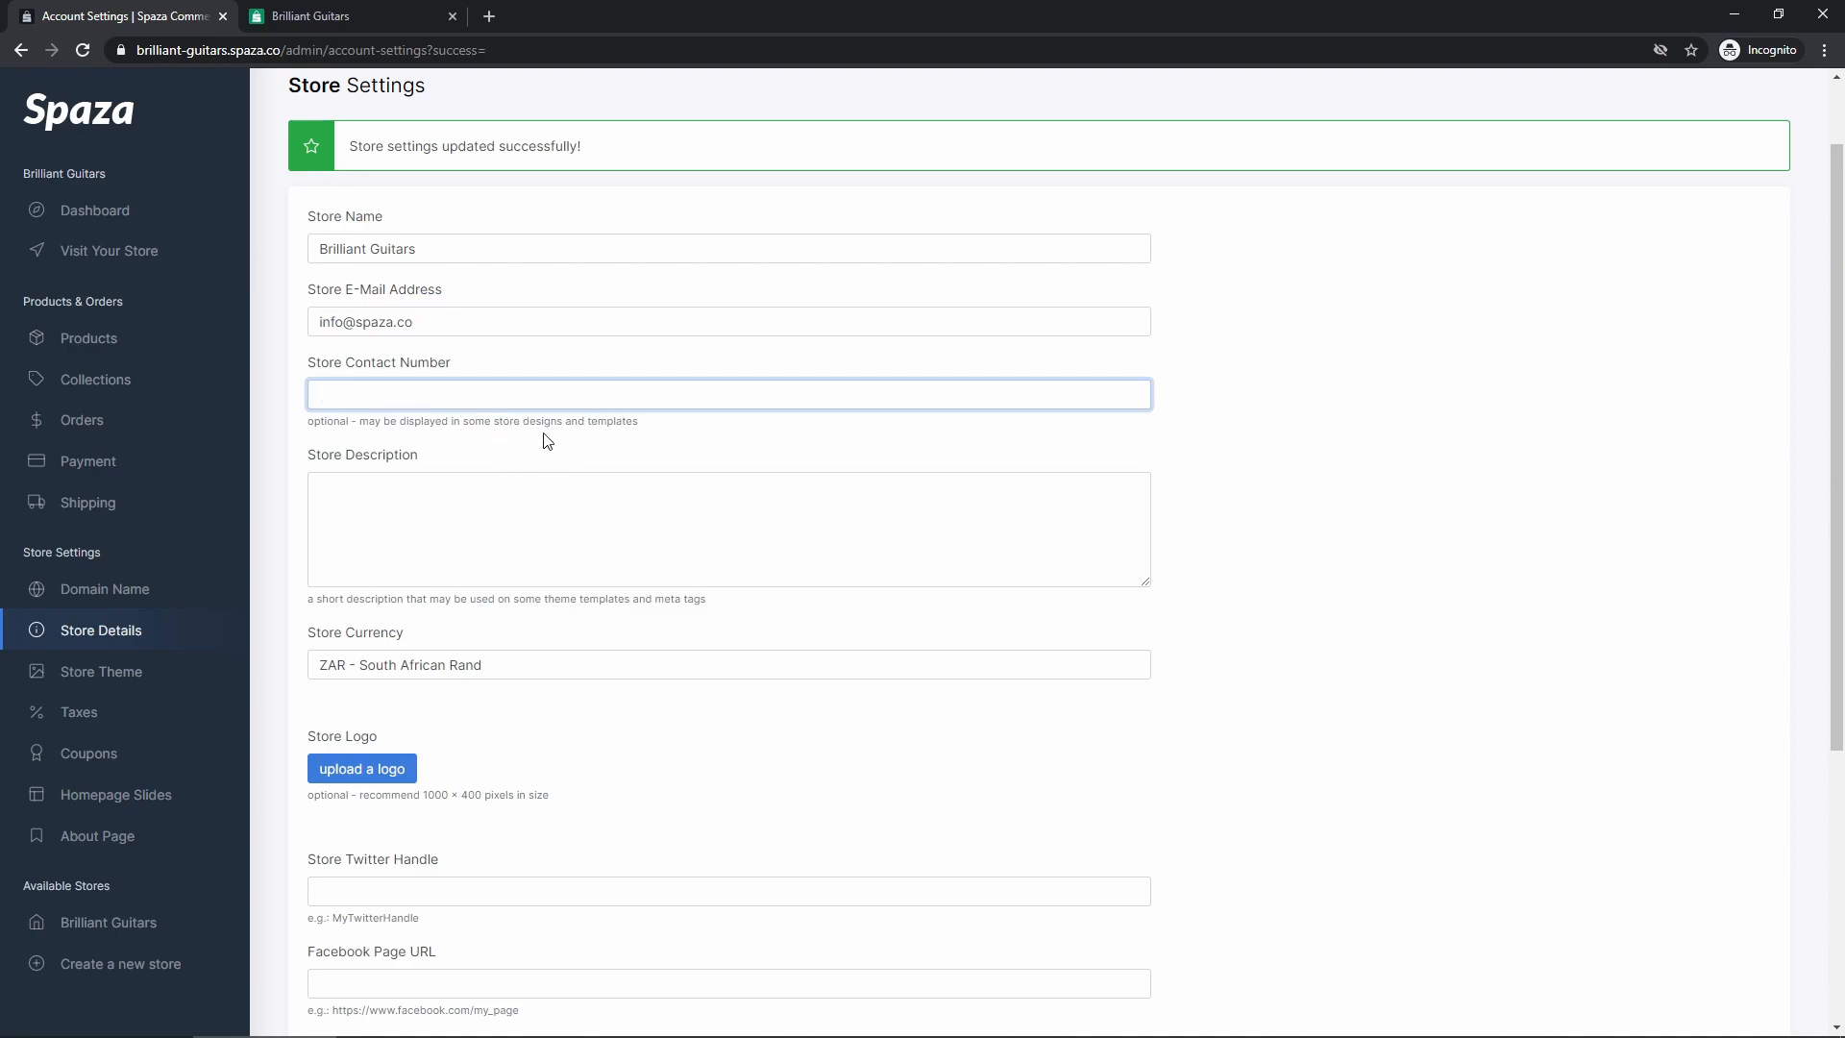
pyautogui.write('084555000')
pyautogui.scroll(-5, 532, 481)
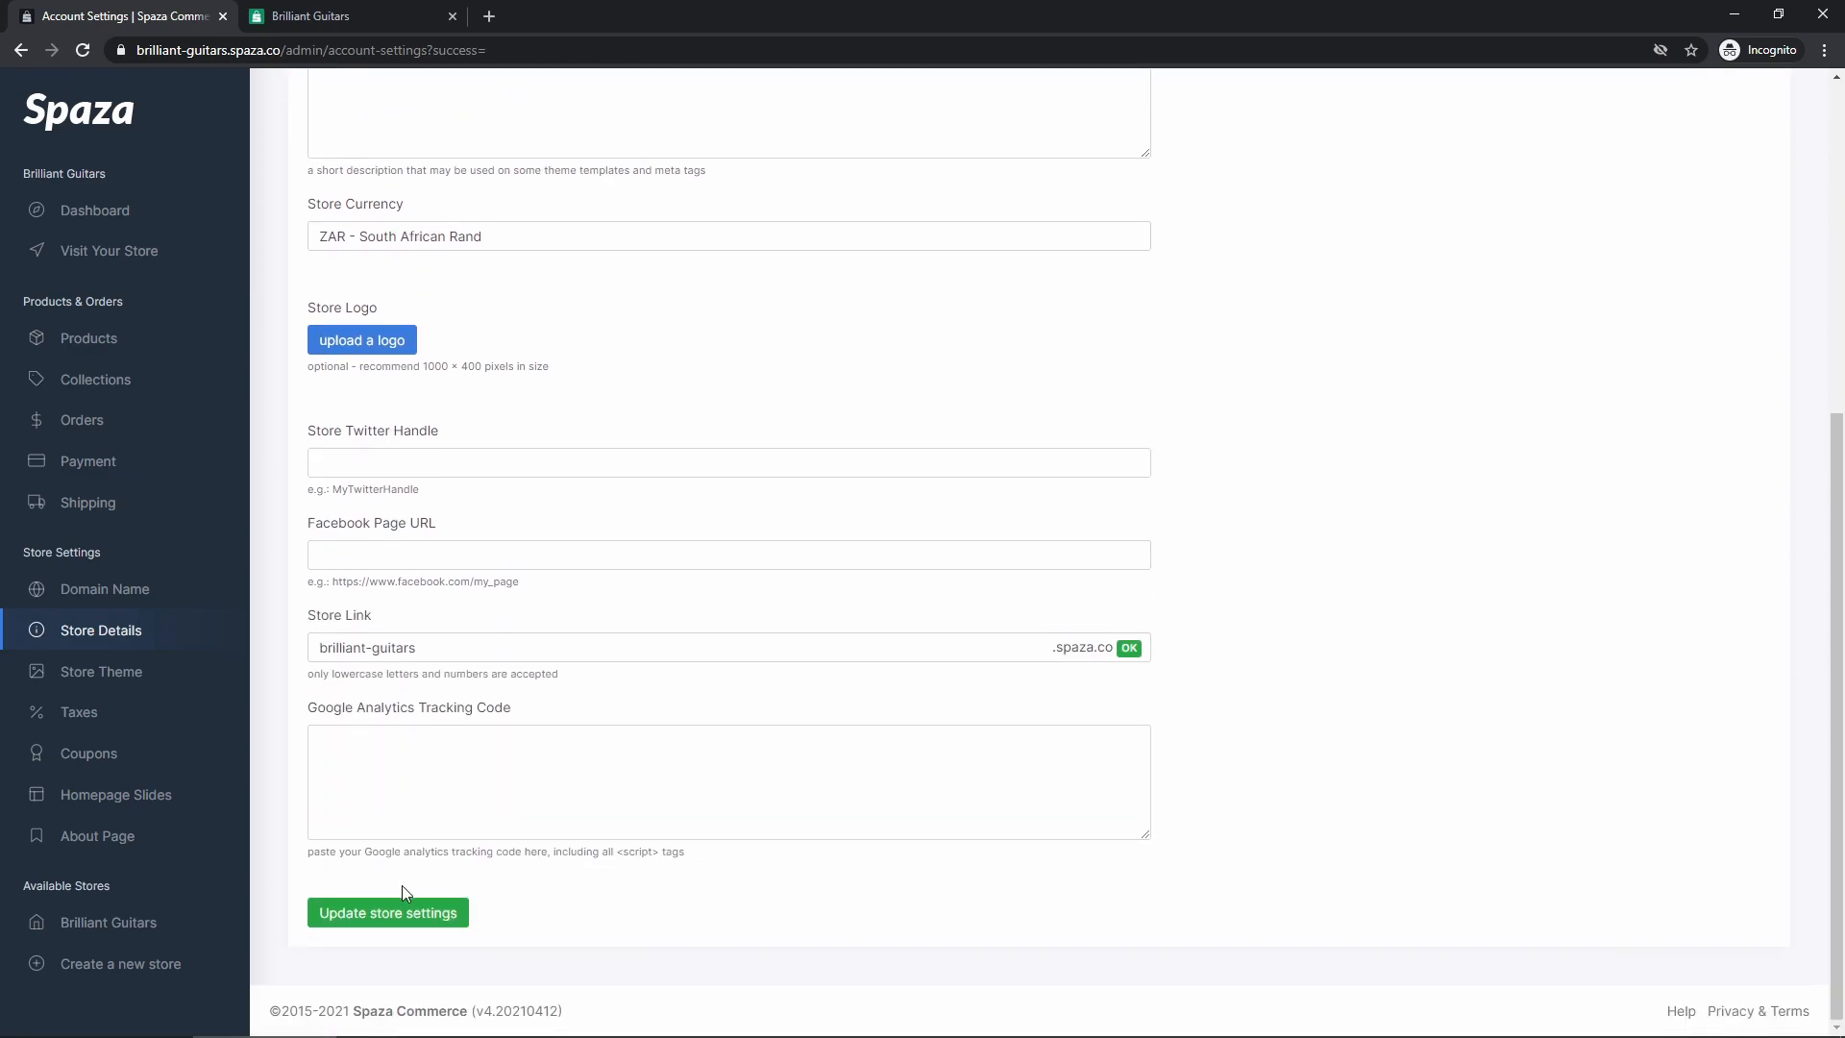
pyautogui.click(382, 915)
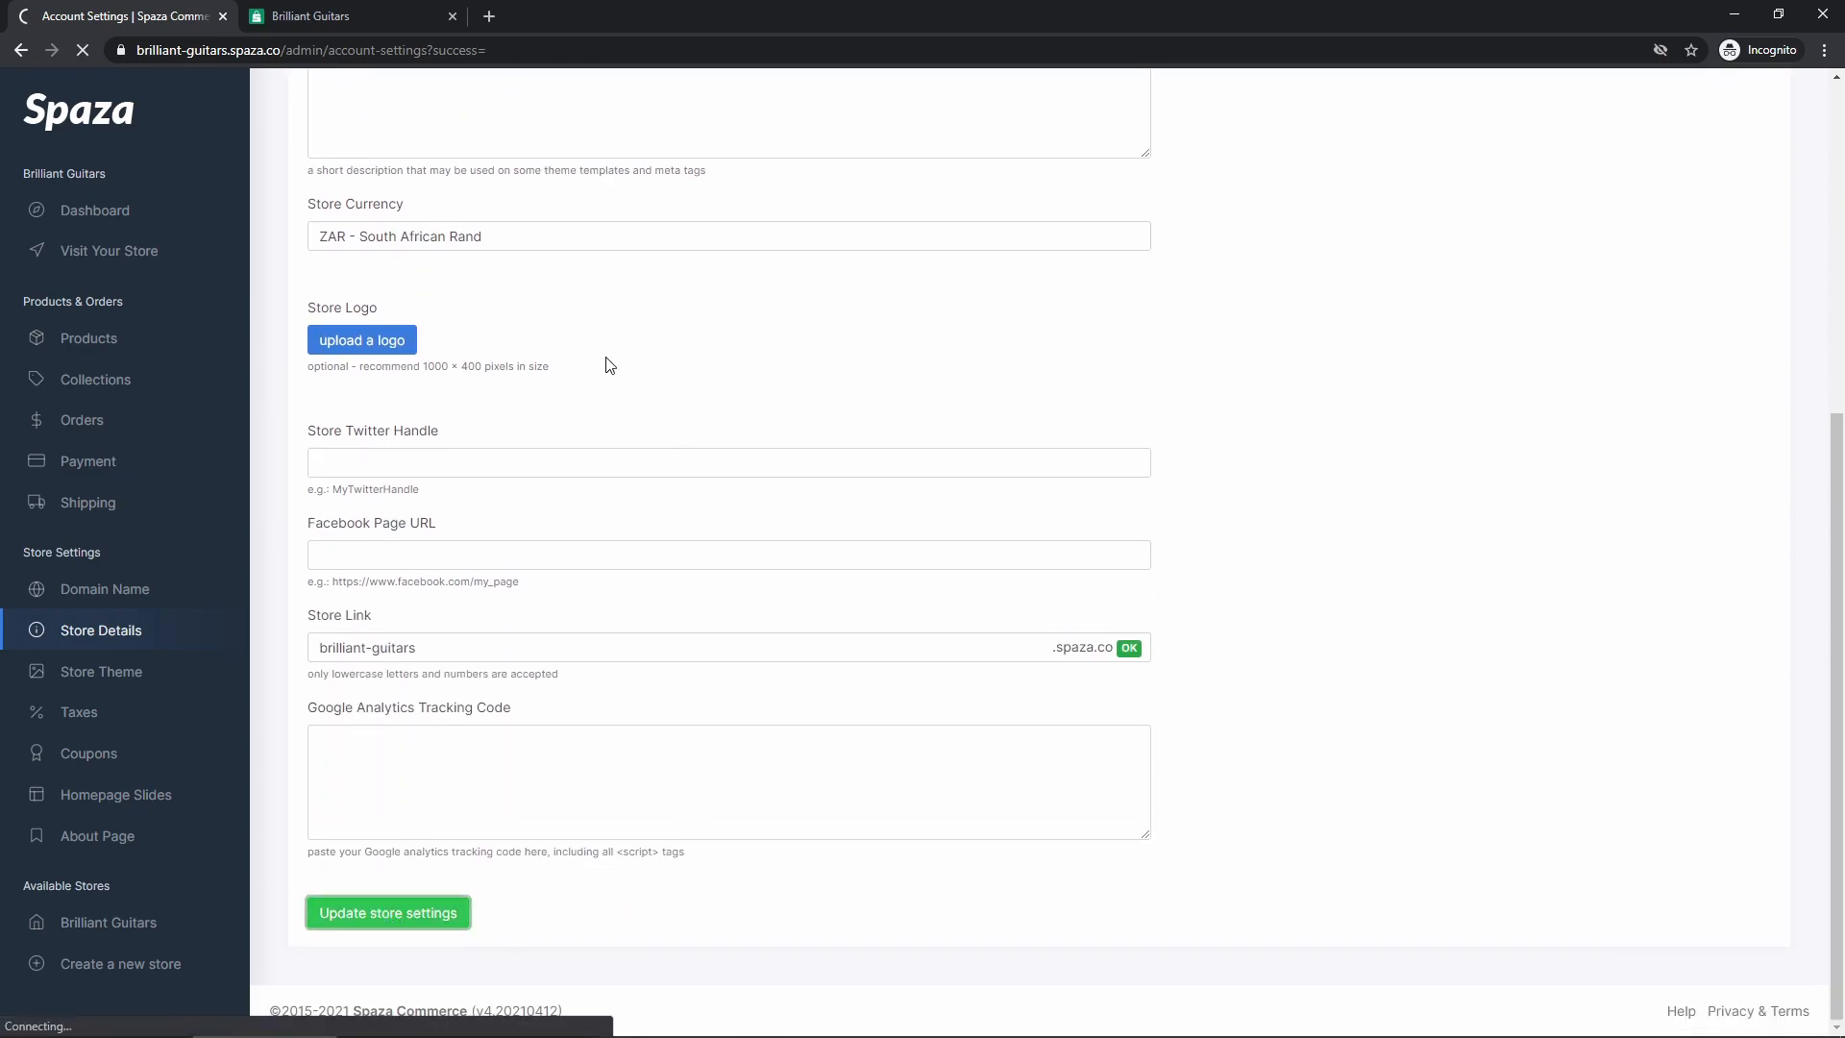
# Reload the storefront and check the number in the call-us bar and footer
pyautogui.click(336, 24)
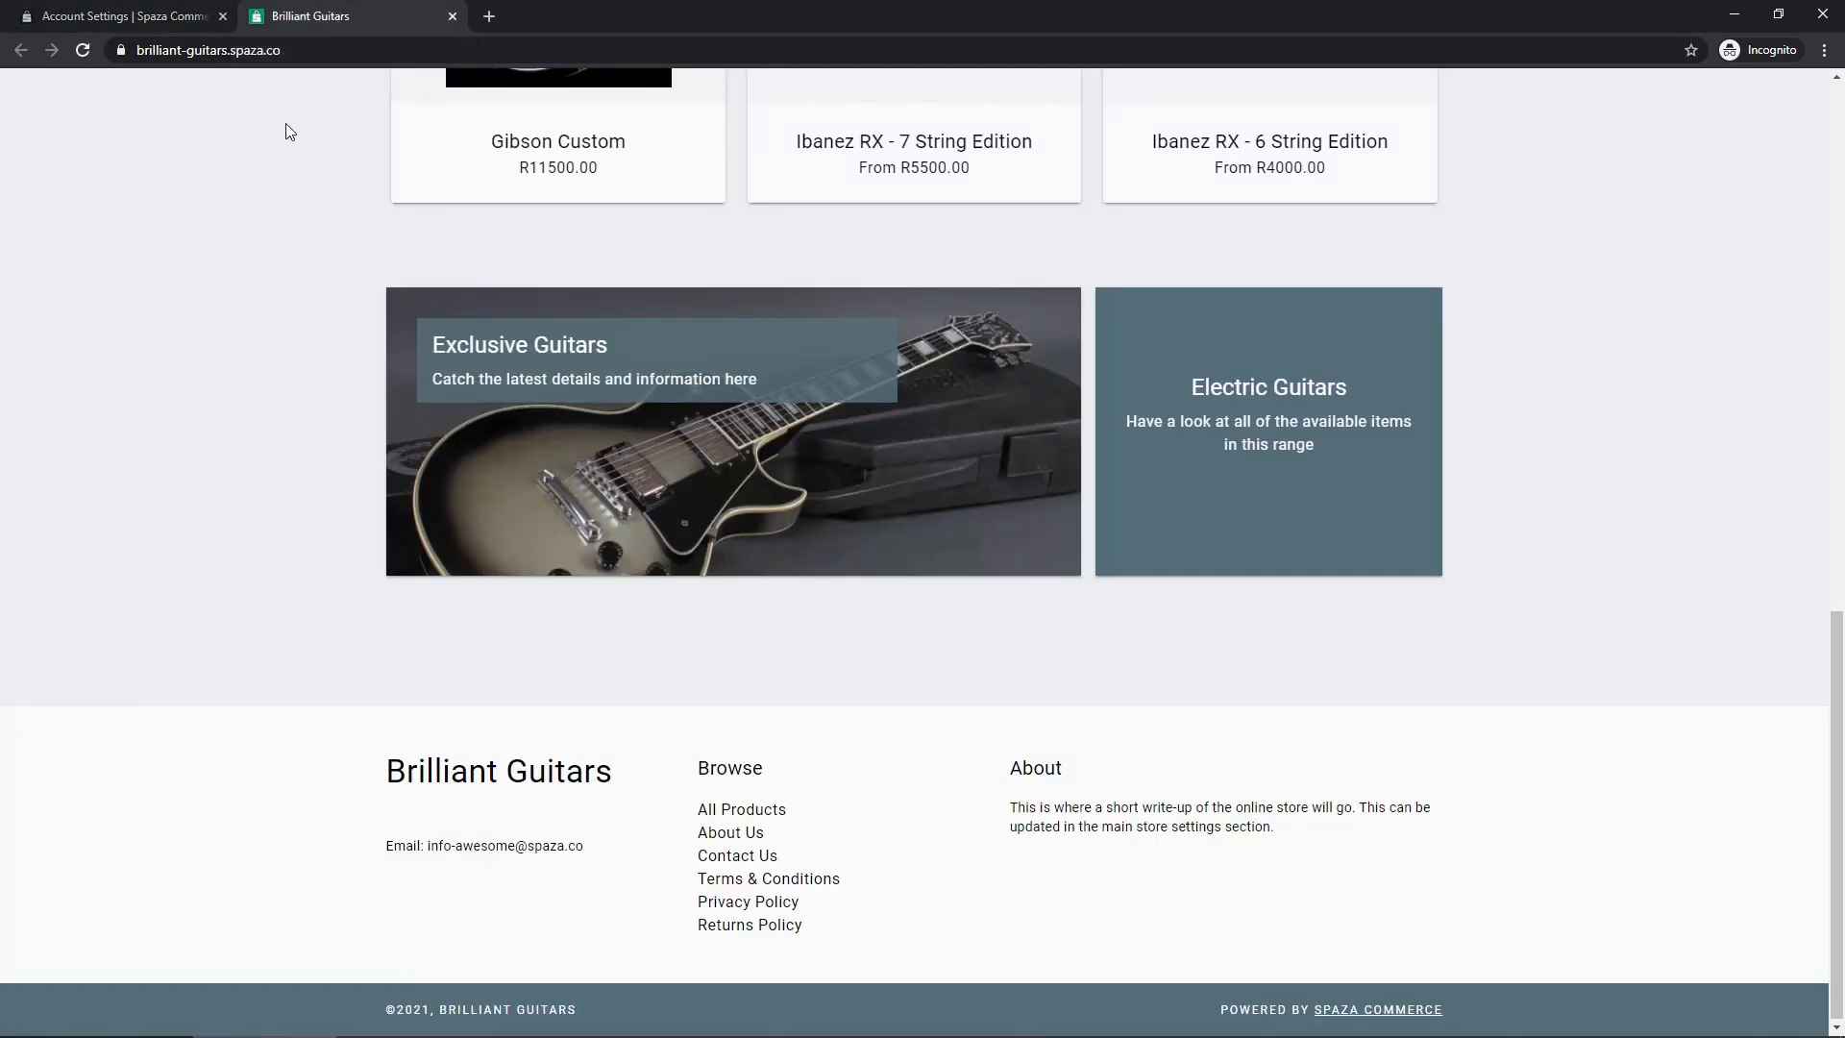
pyautogui.scroll(7, 416, 317)
pyautogui.scroll(6, 565, 360)
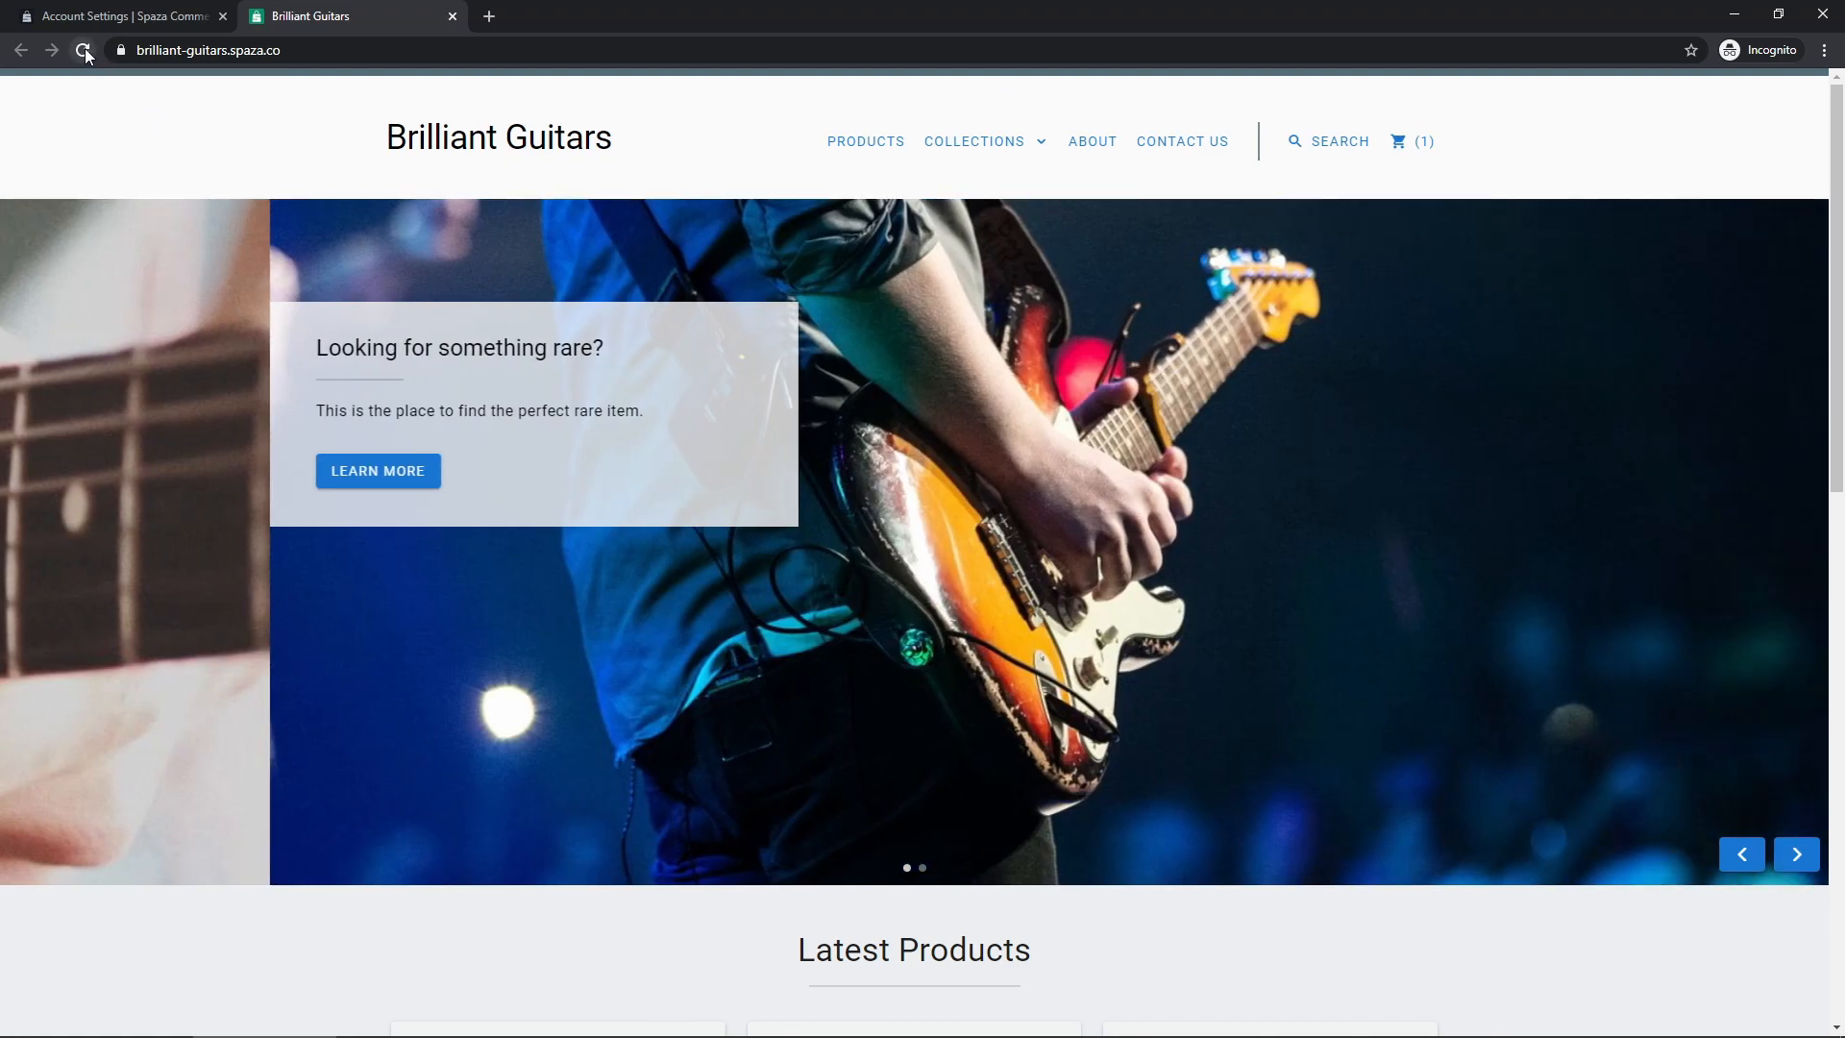
pyautogui.click(83, 50)
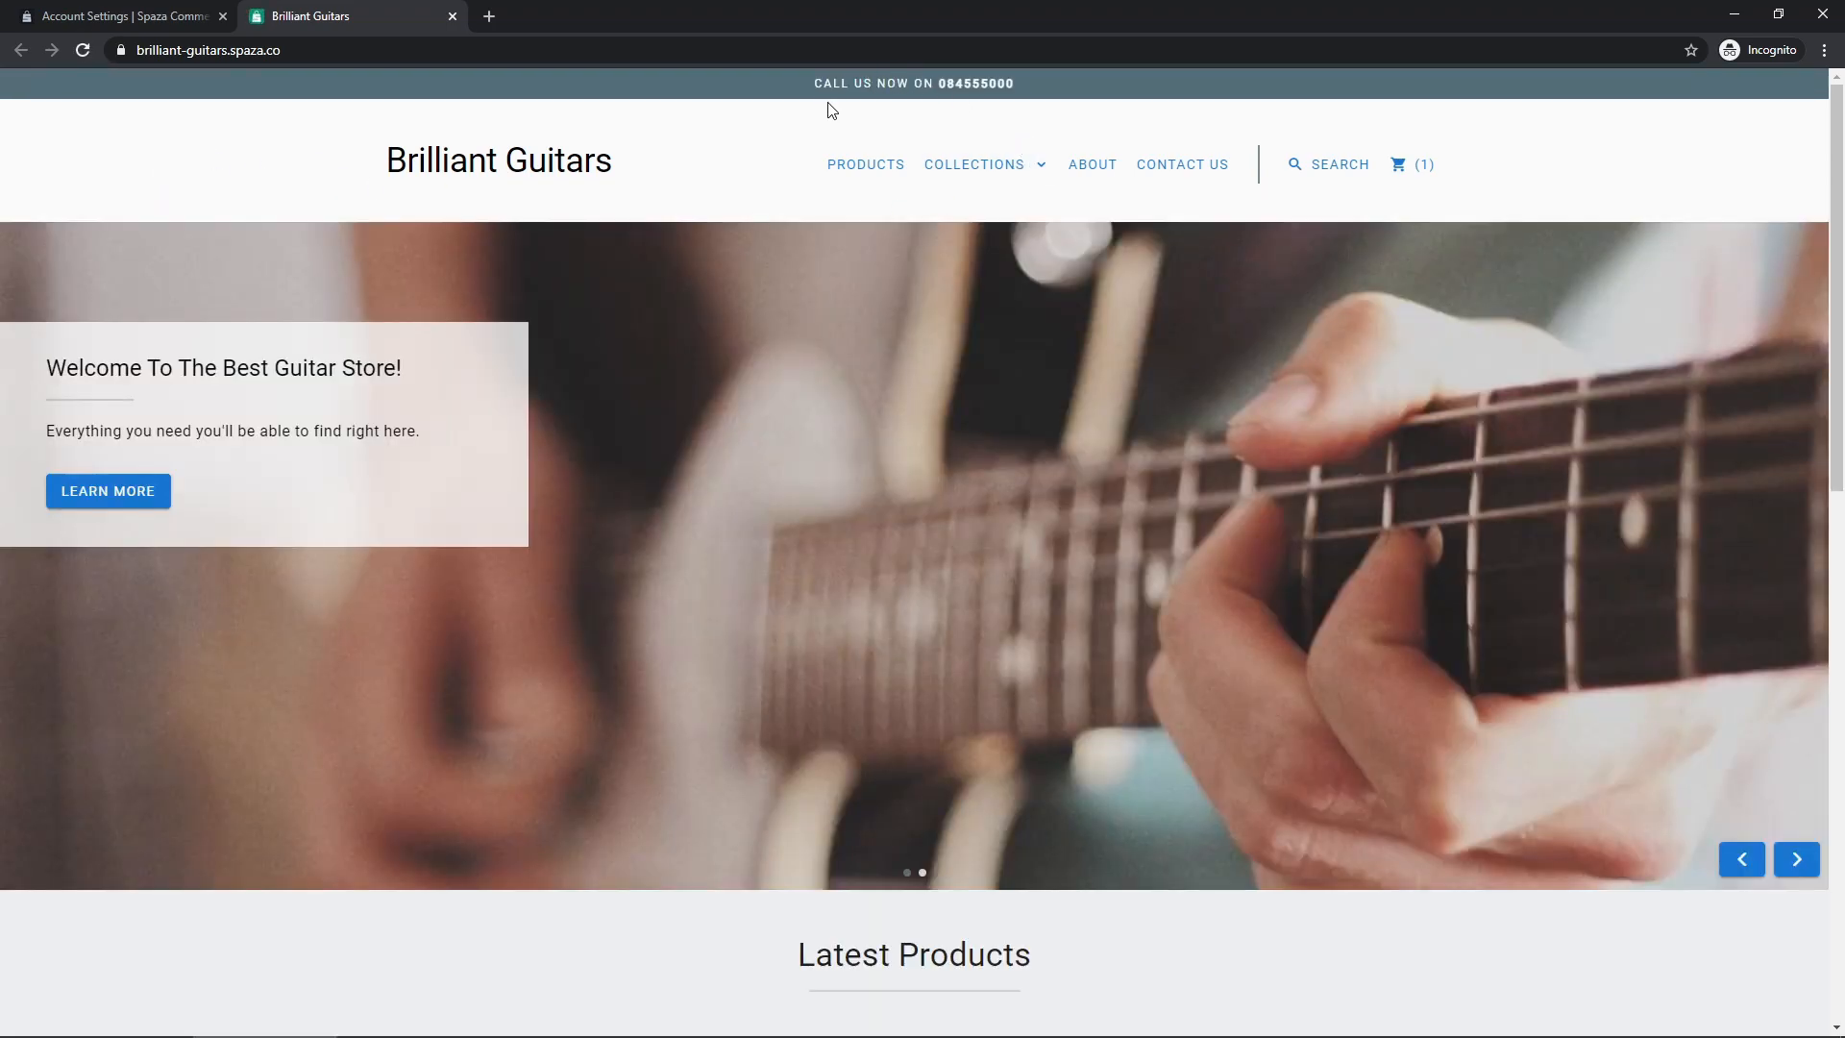
pyautogui.moveTo(1022, 86); pyautogui.dragTo(805, 102)
pyautogui.click(915, 97)
pyautogui.scroll(-2, 226, 514)
pyautogui.scroll(-10, 226, 514)
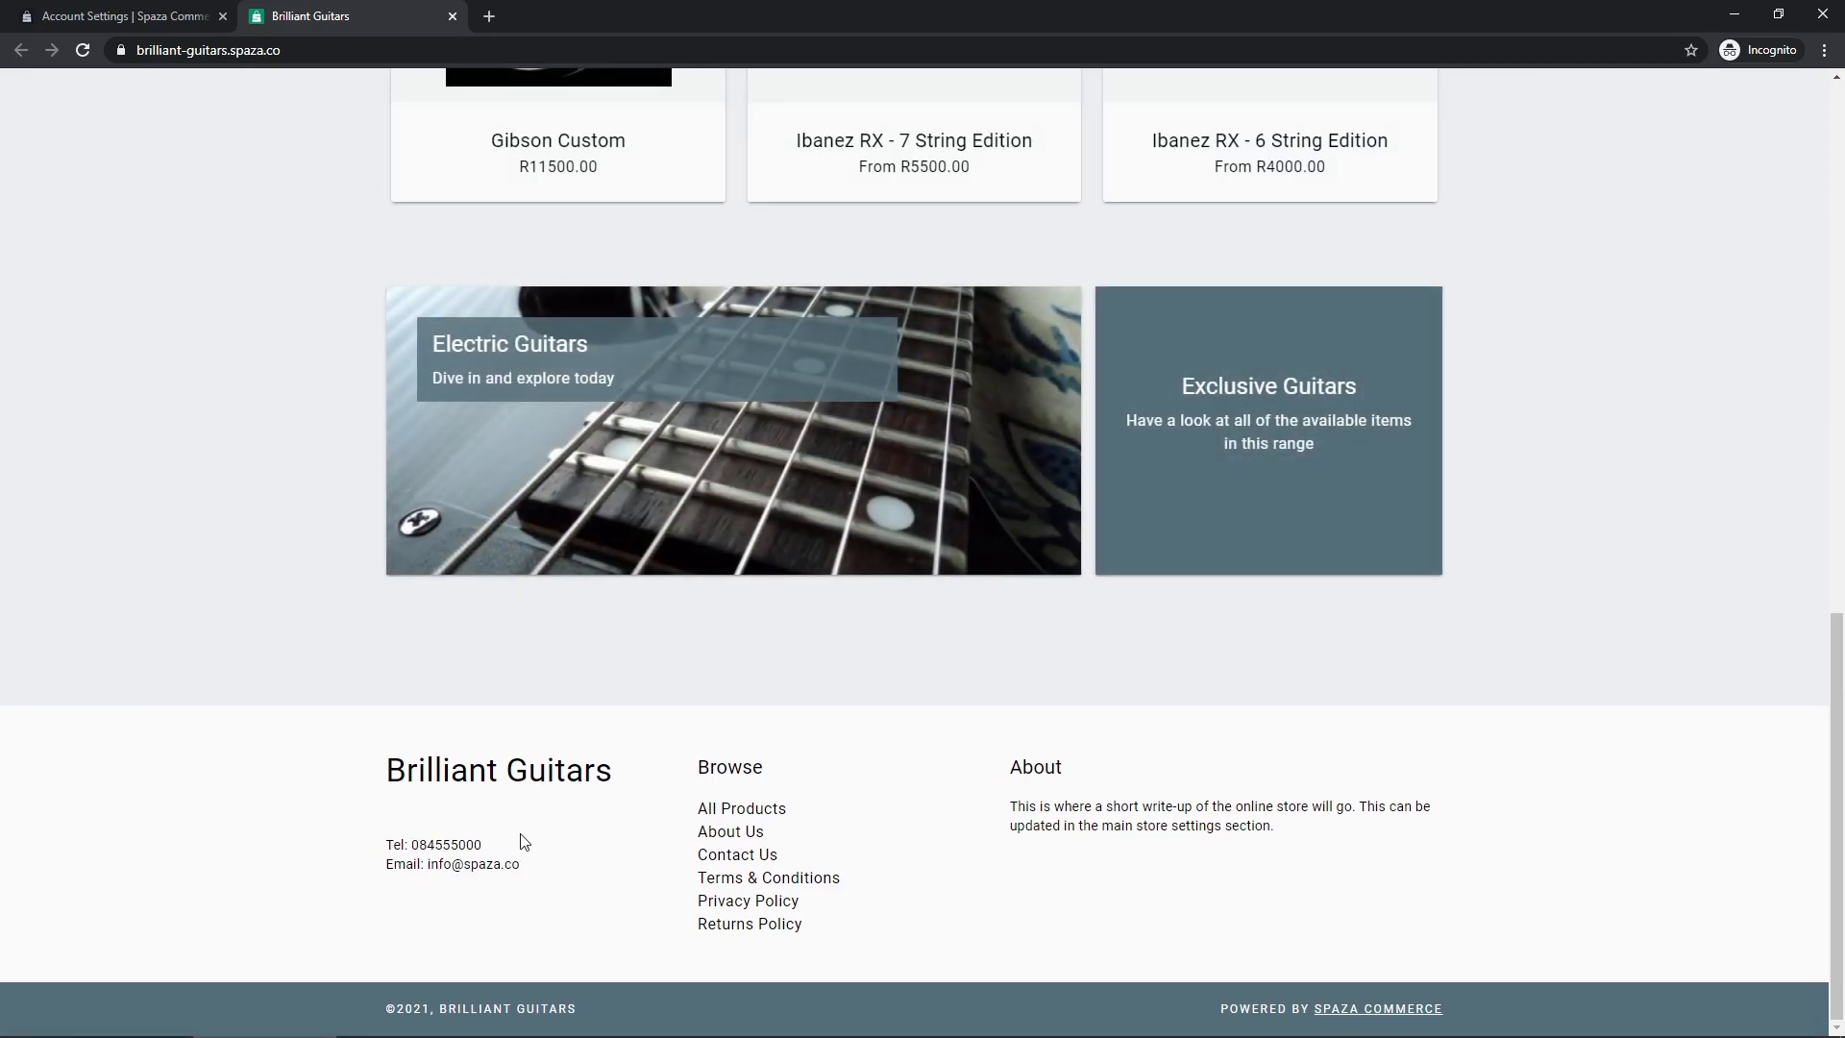
# Space out the store contact number and save the settings
pyautogui.click(149, 8)
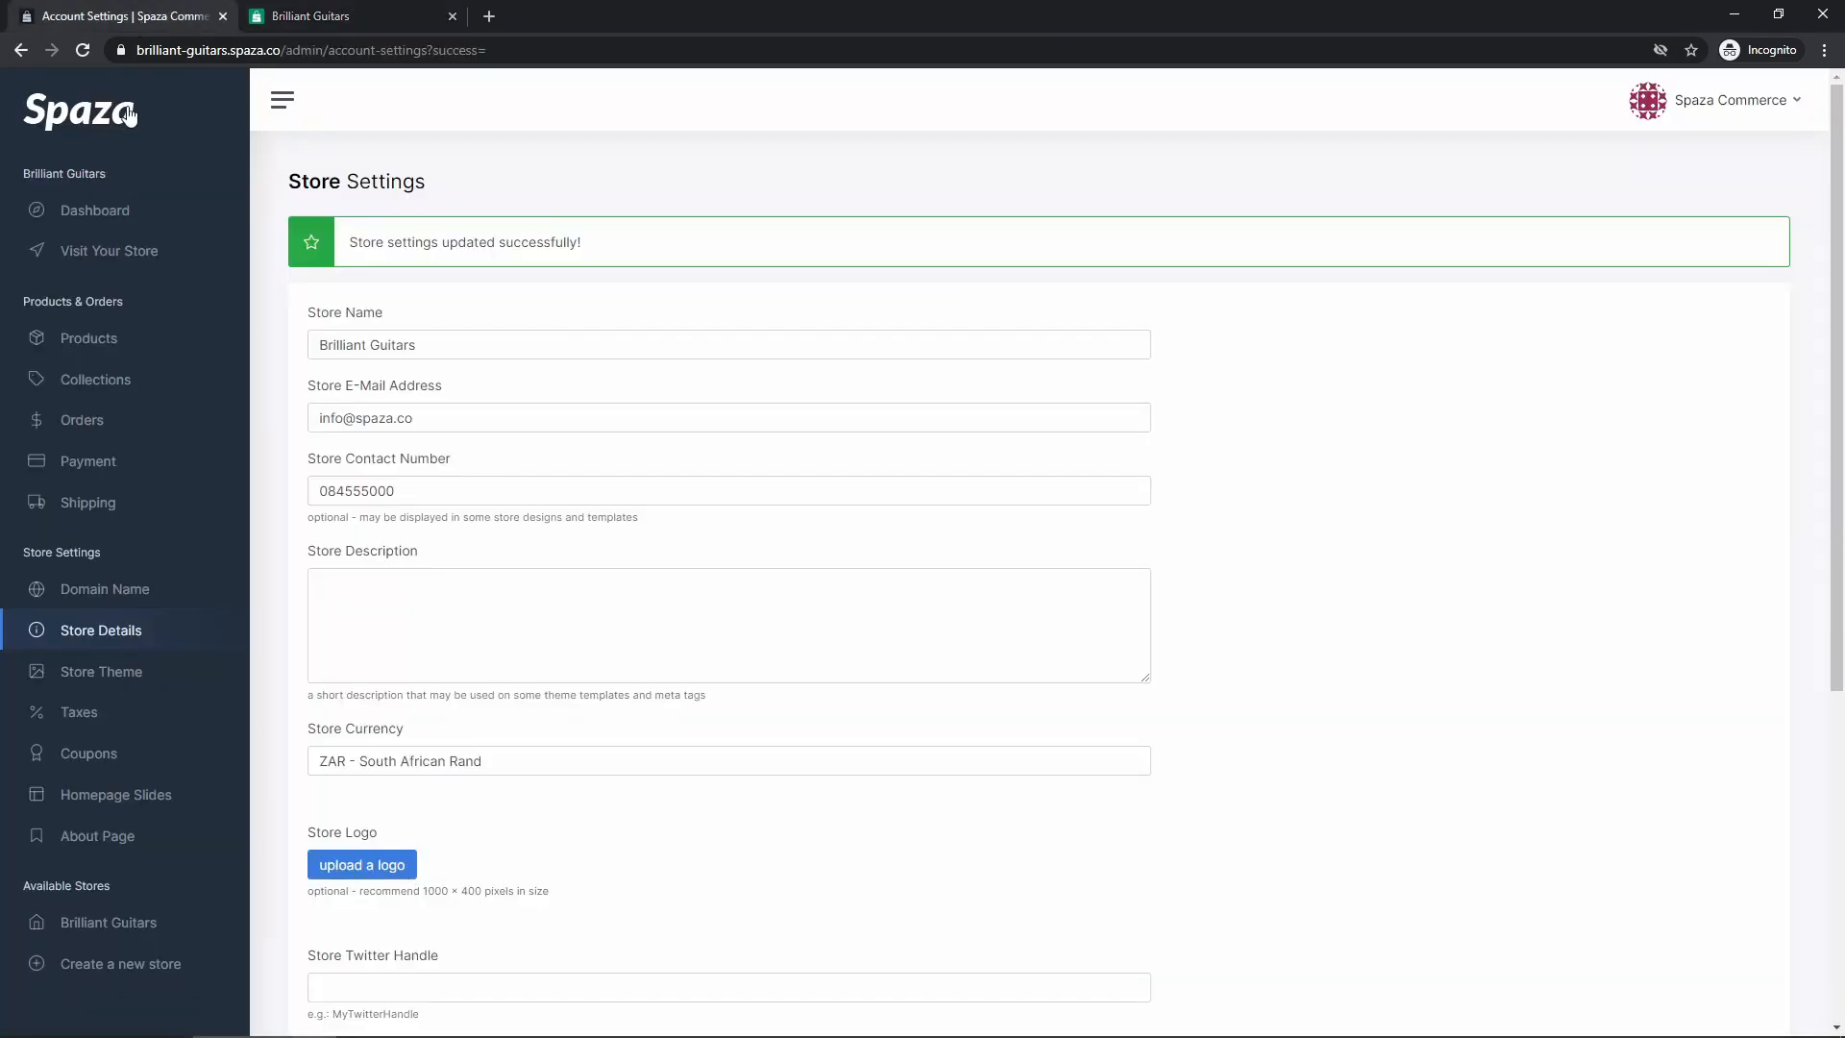
pyautogui.click(347, 491)
pyautogui.click(376, 491)
pyautogui.scroll(-6, 420, 560)
pyautogui.scroll(5, 417, 381)
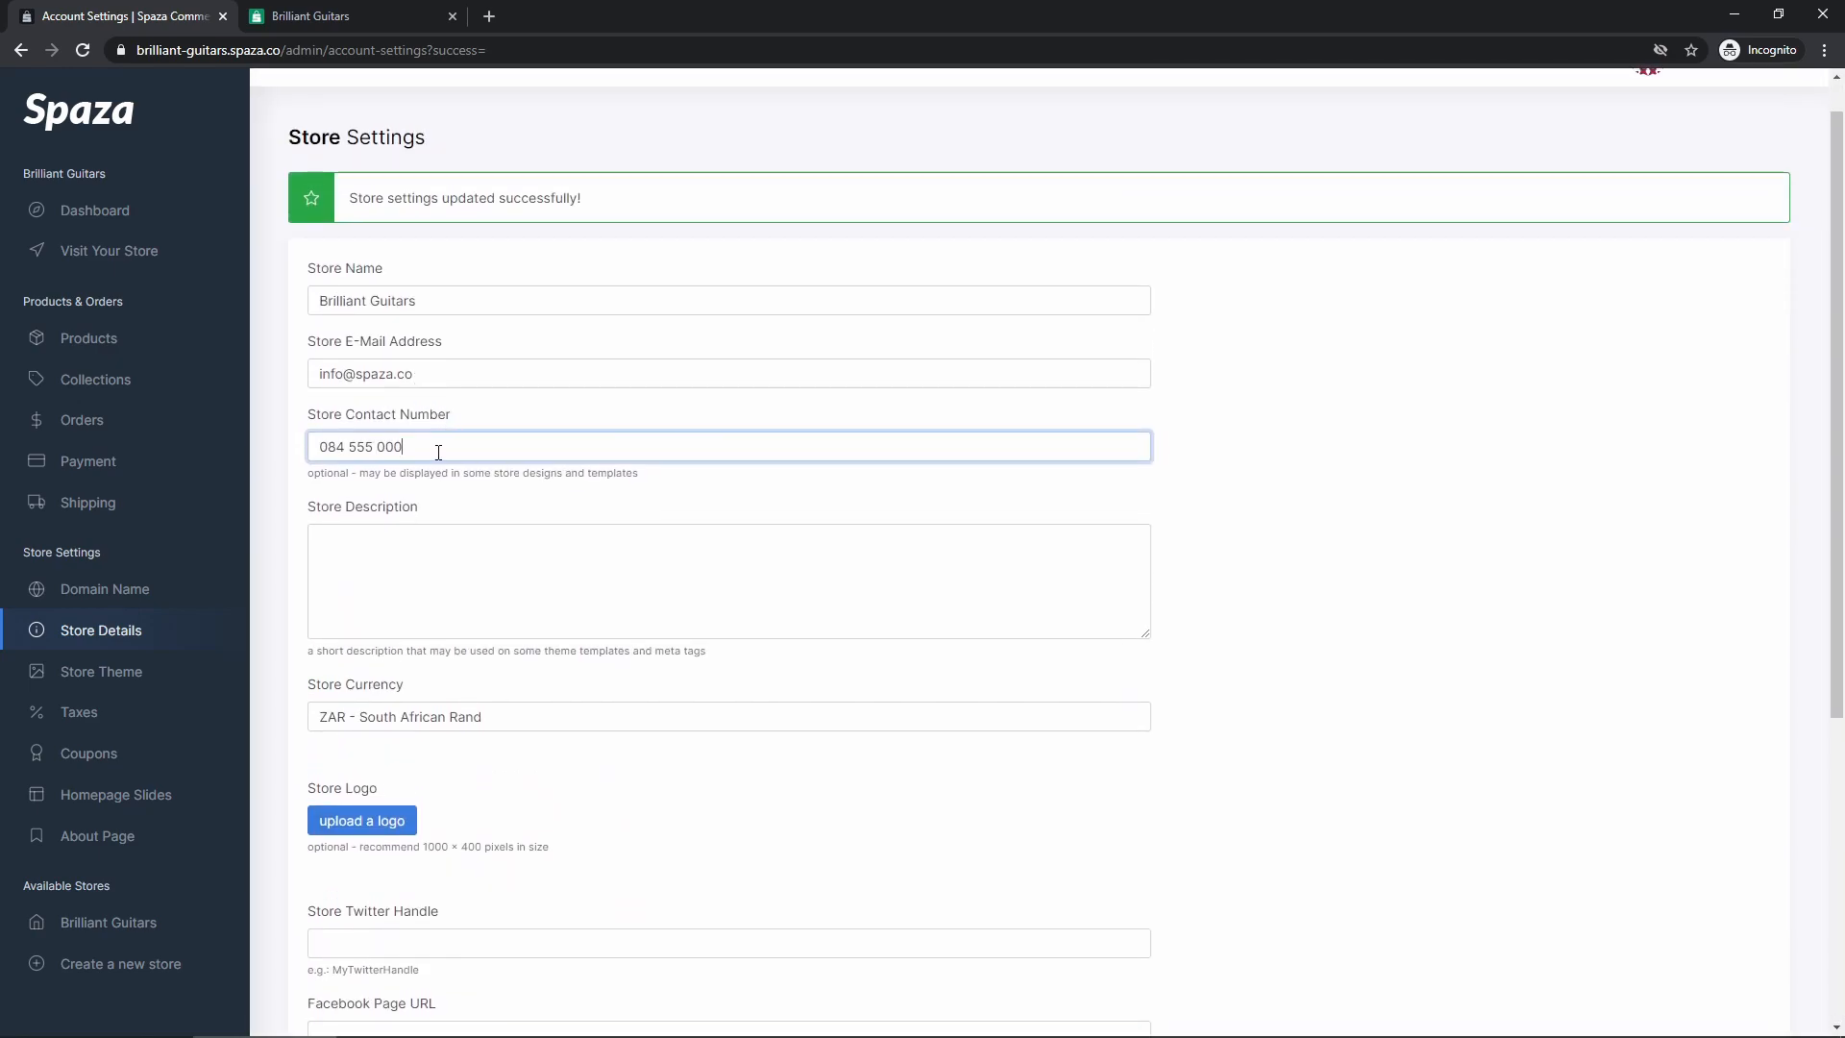
pyautogui.scroll(-5, 423, 450)
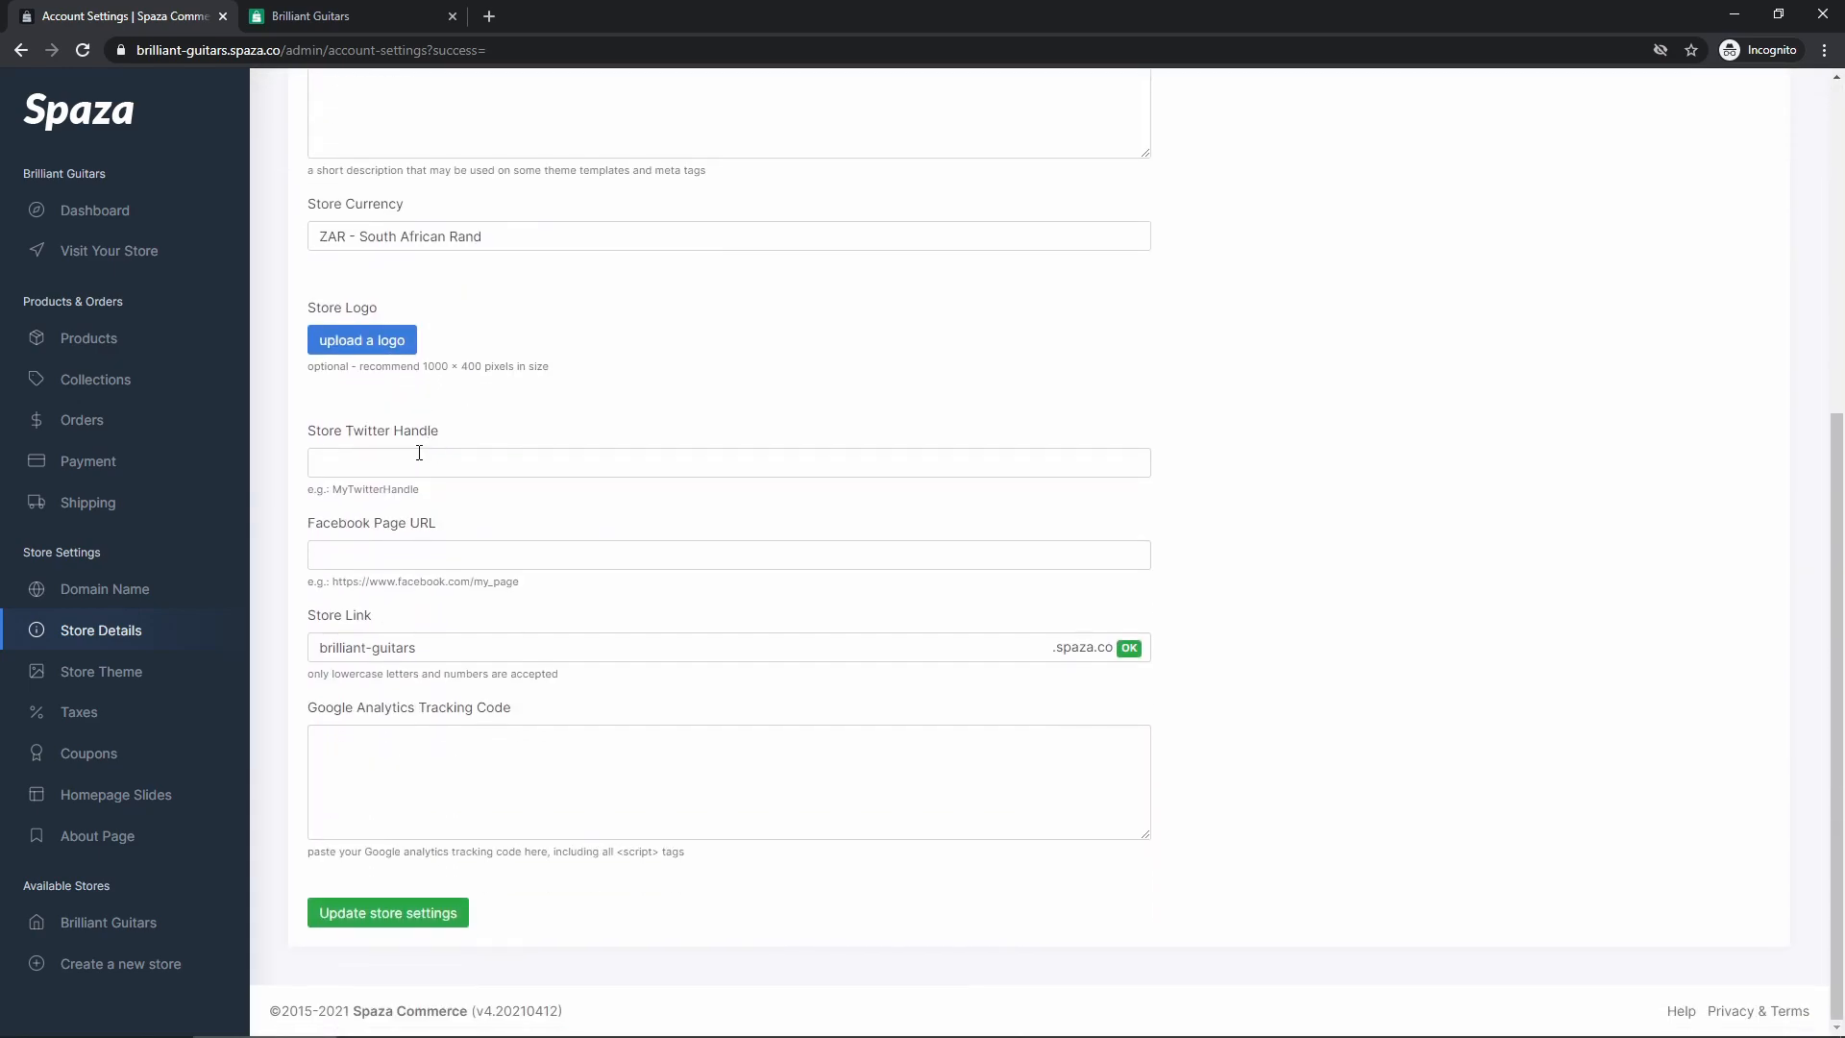
pyautogui.click(399, 908)
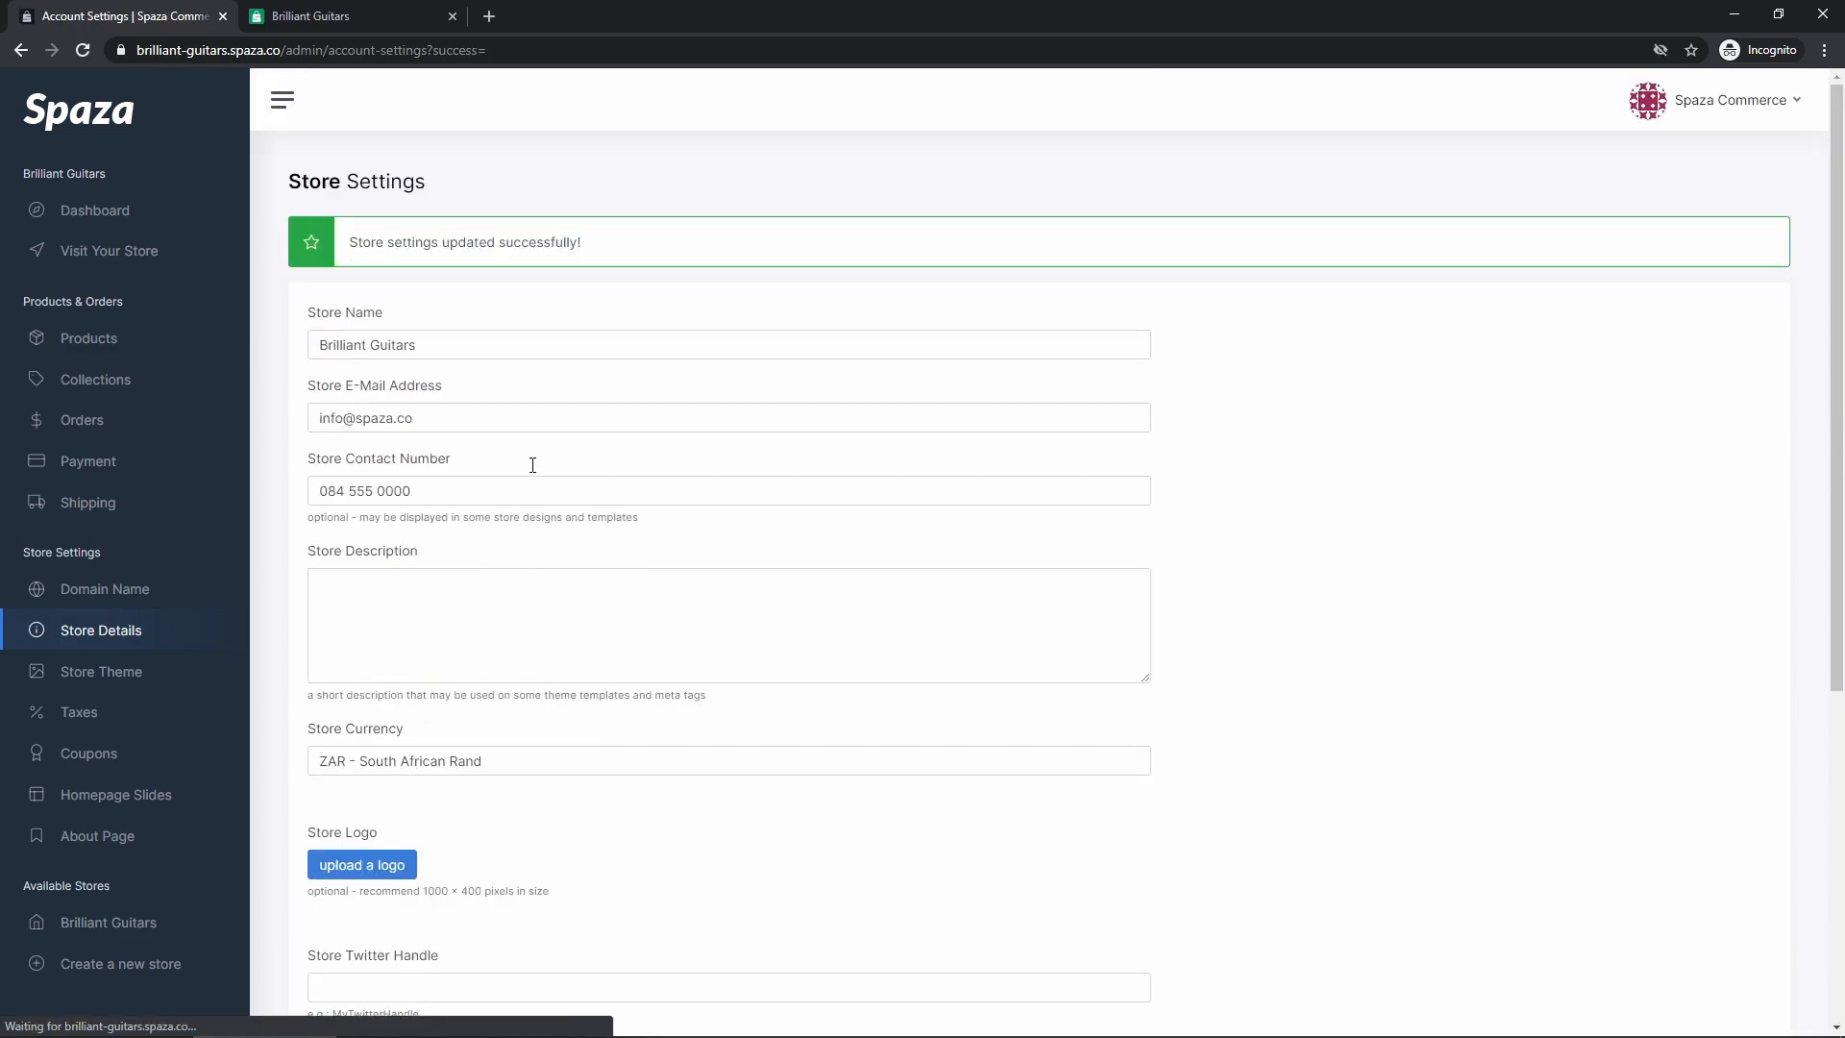
# Reload the storefront to check the spaced-out number in the footer
pyautogui.click(378, 13)
pyautogui.press('F5')
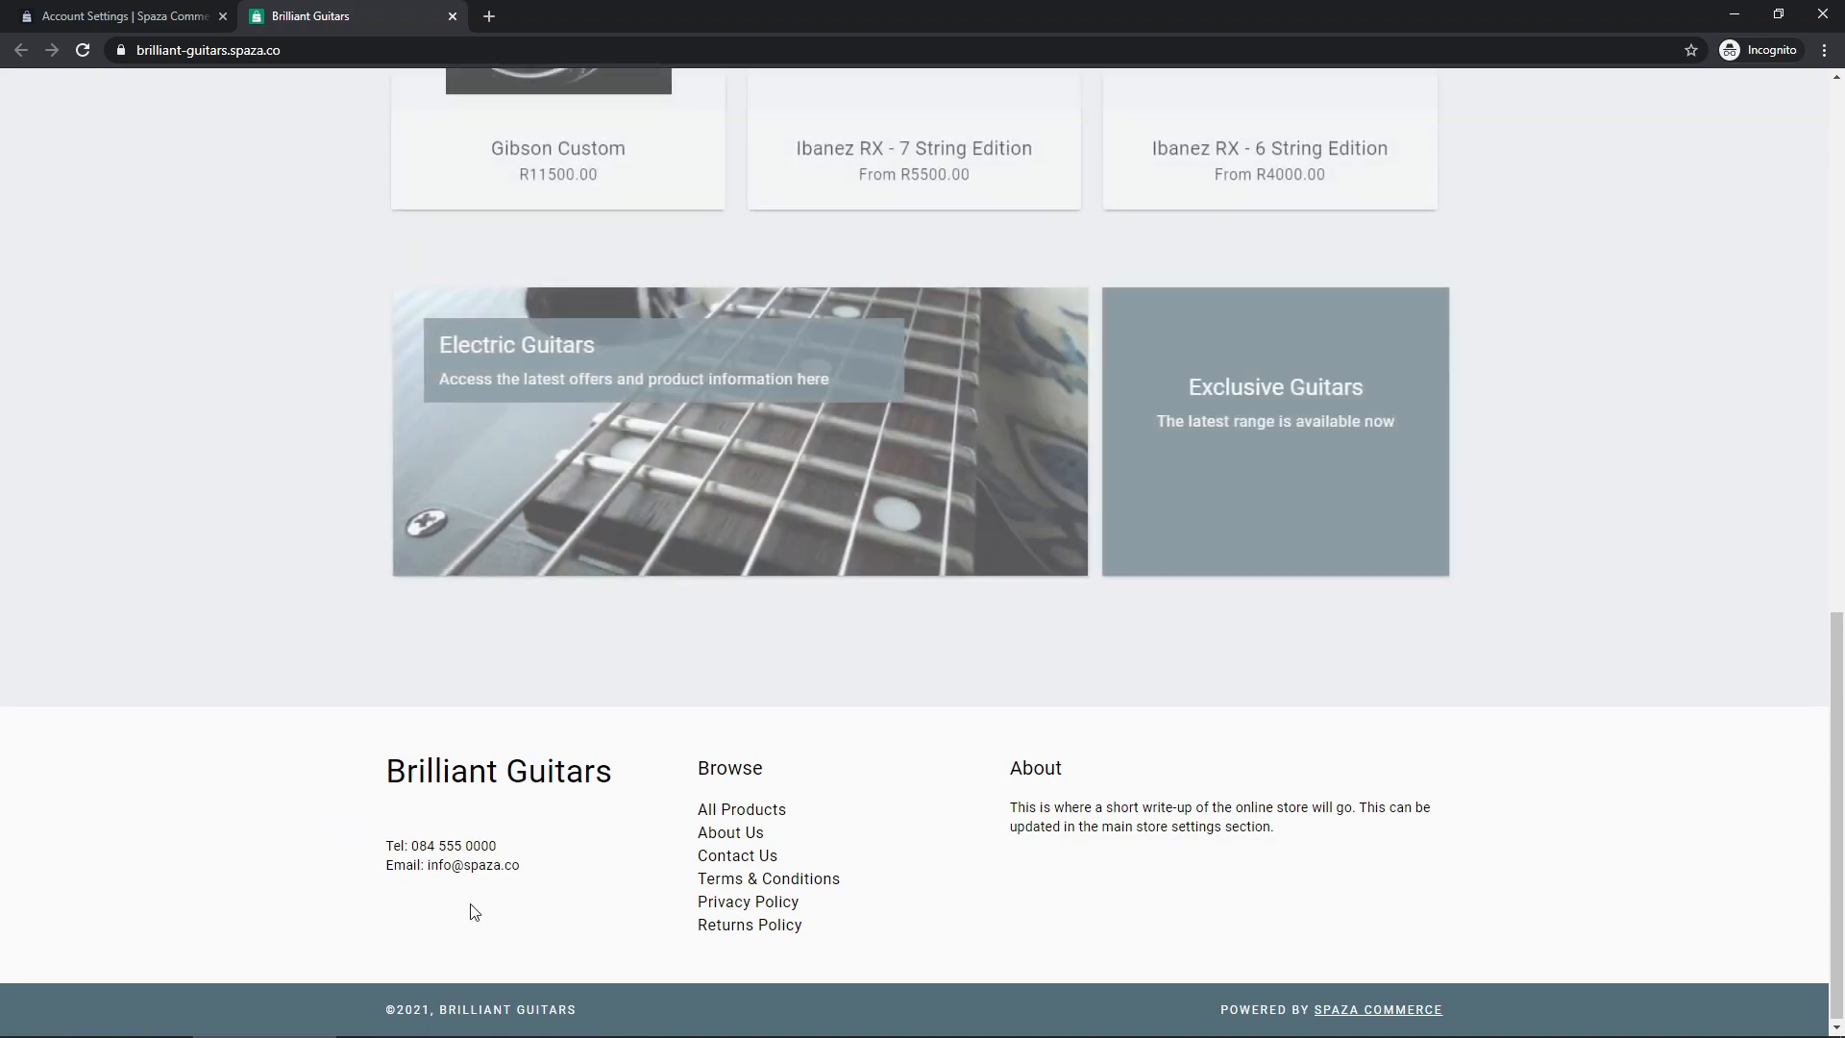
pyautogui.click(163, 15)
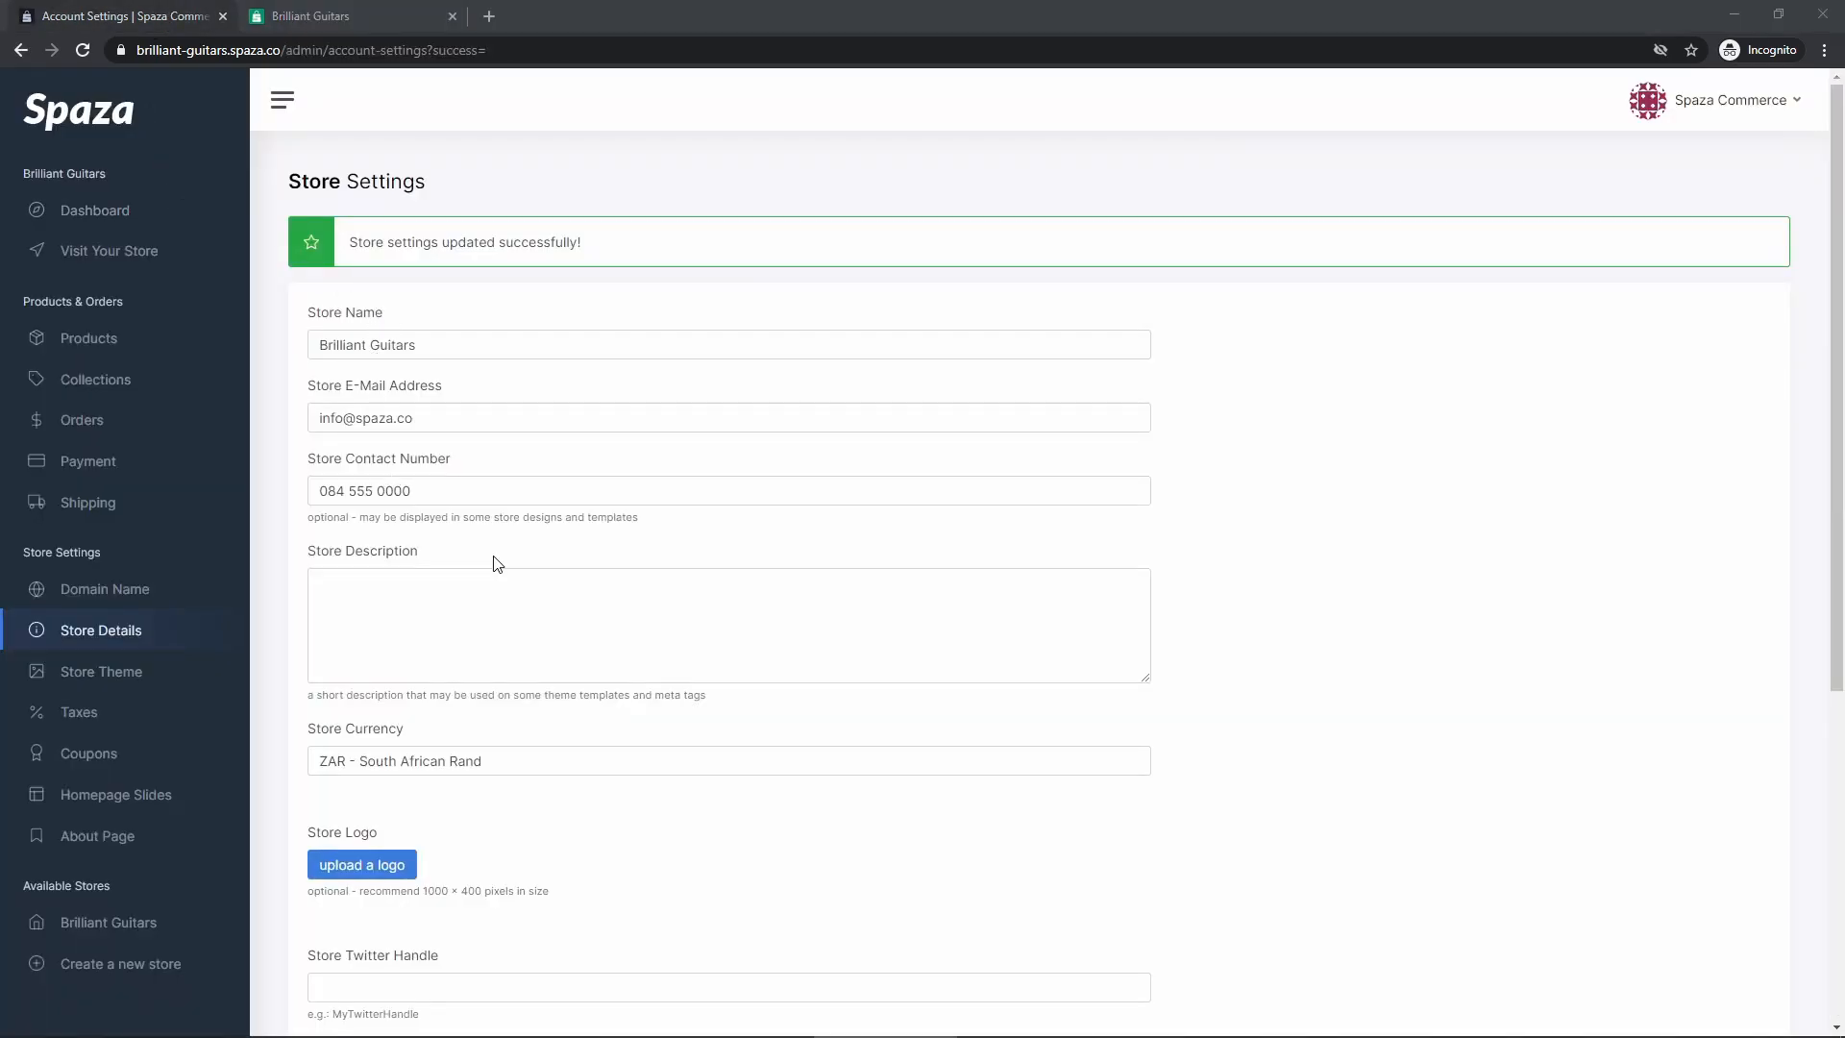
# Save the store description 'This is a very simple description. I wonder where this will be displayed?'
pyautogui.scroll(-1, 461, 538)
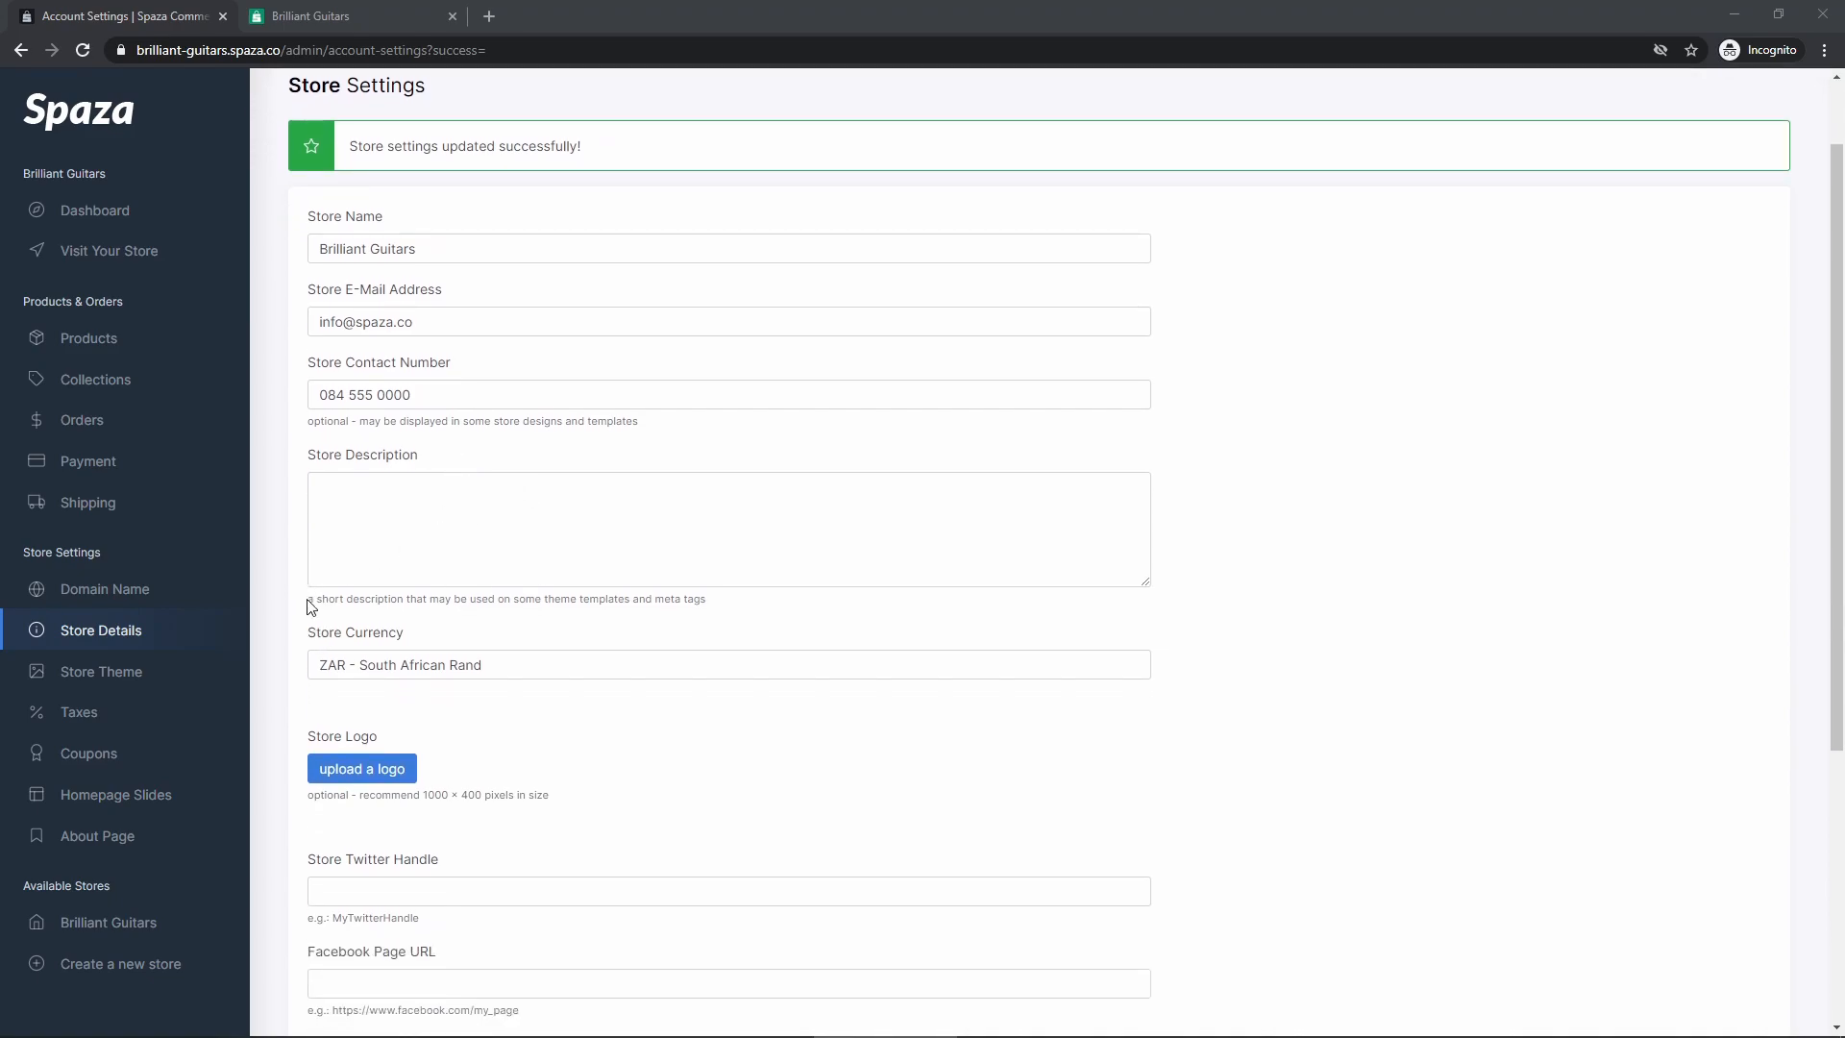
pyautogui.click(558, 523)
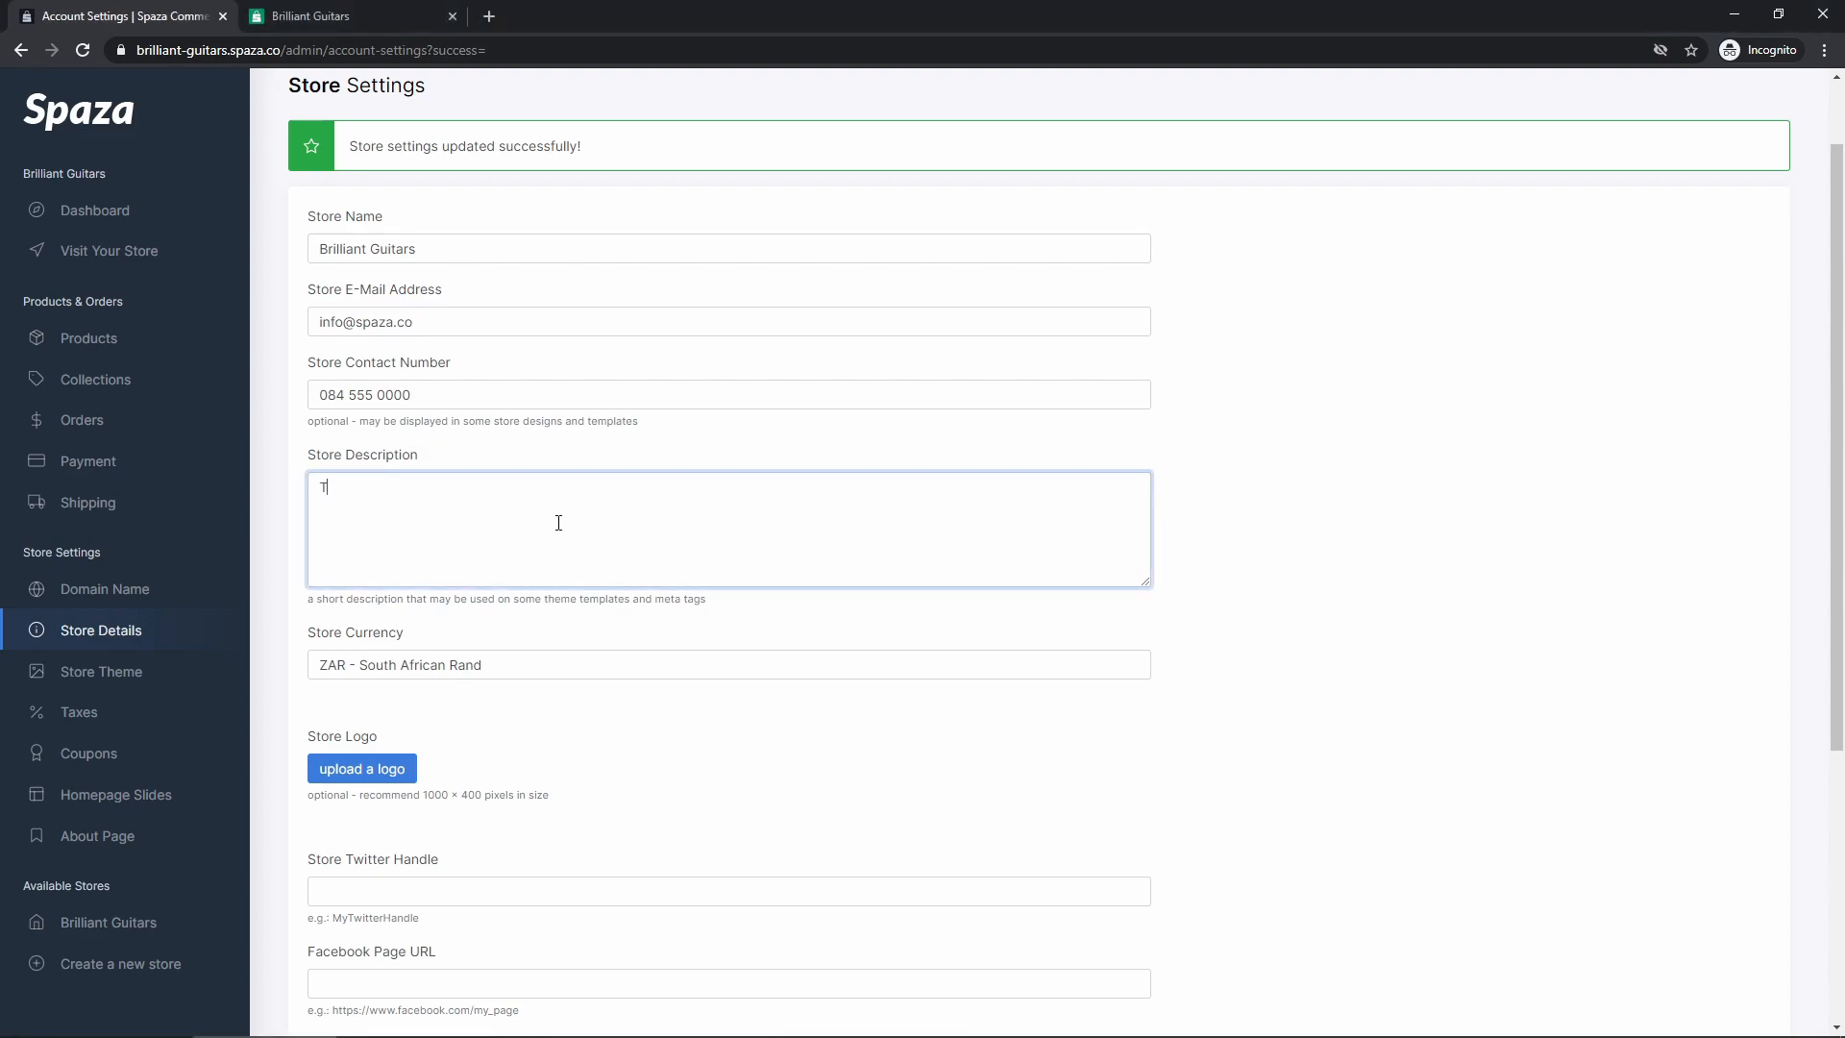
pyautogui.write('This is a very simple description. I wonder whe')
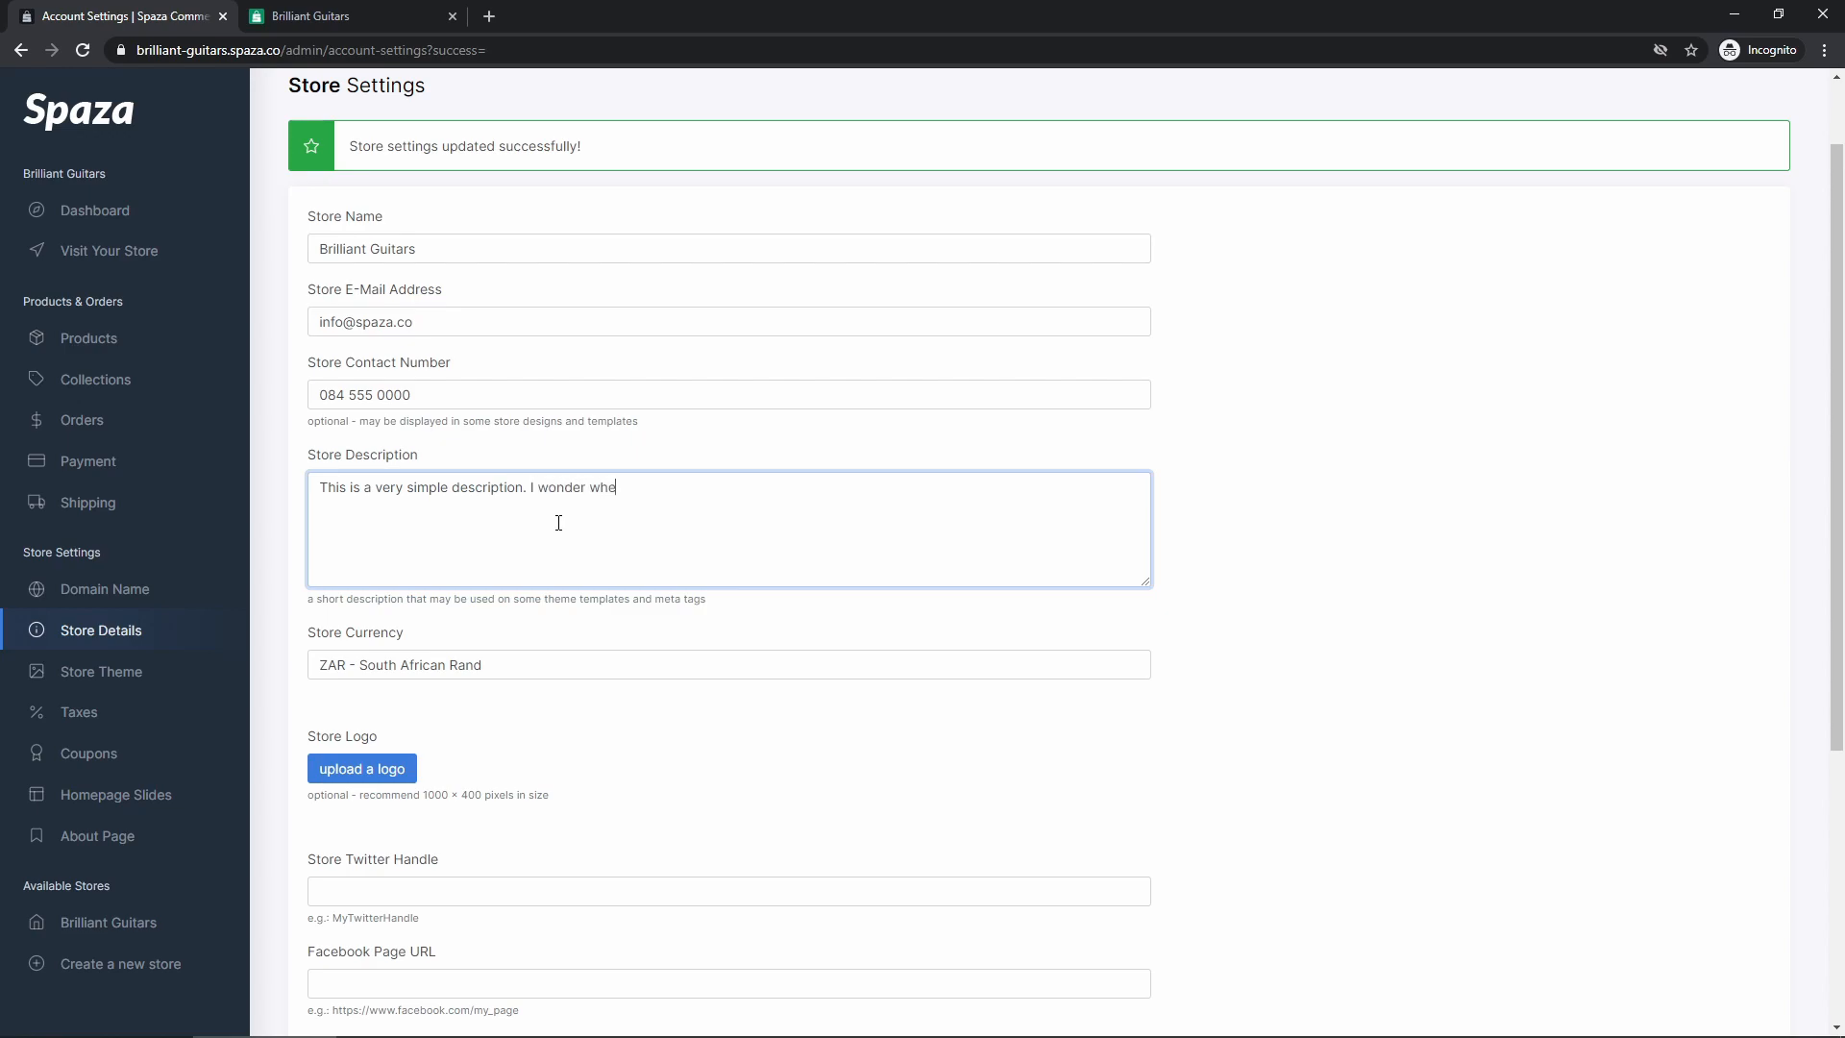
pyautogui.write('re this will be displayed?')
pyautogui.scroll(-5, 488, 543)
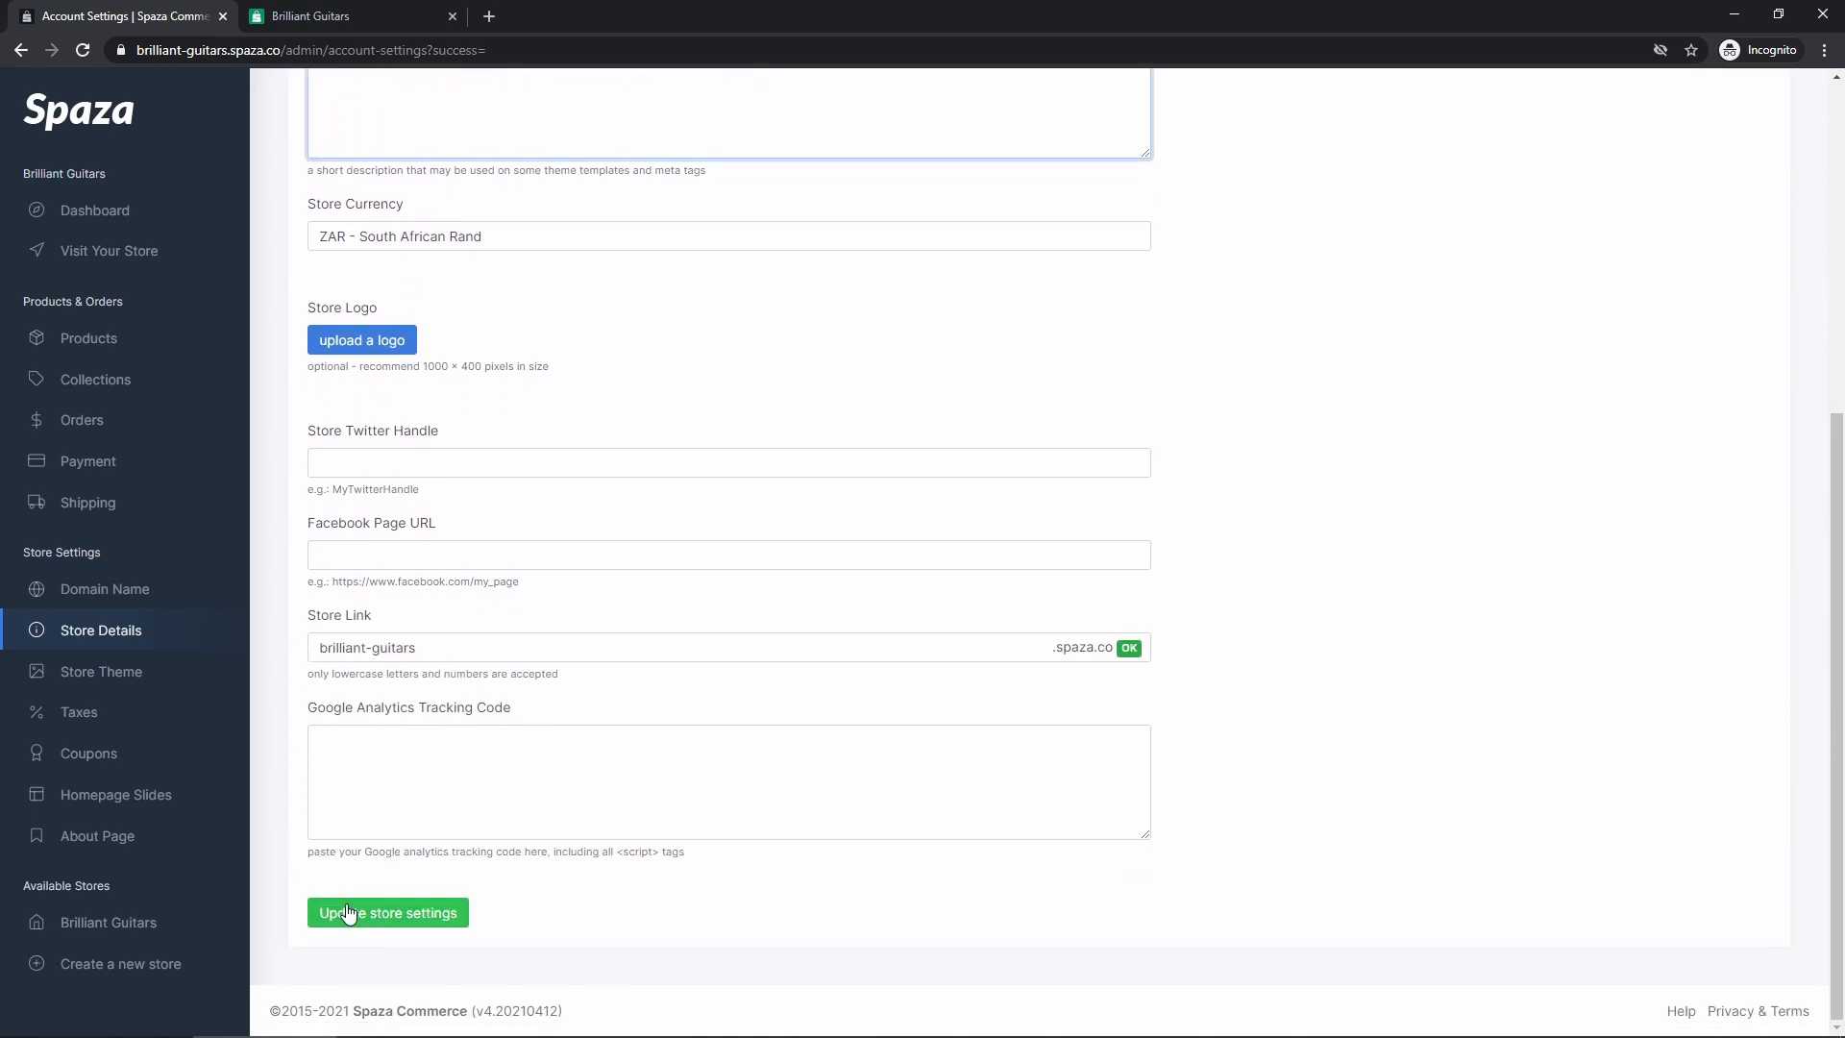
pyautogui.click(350, 911)
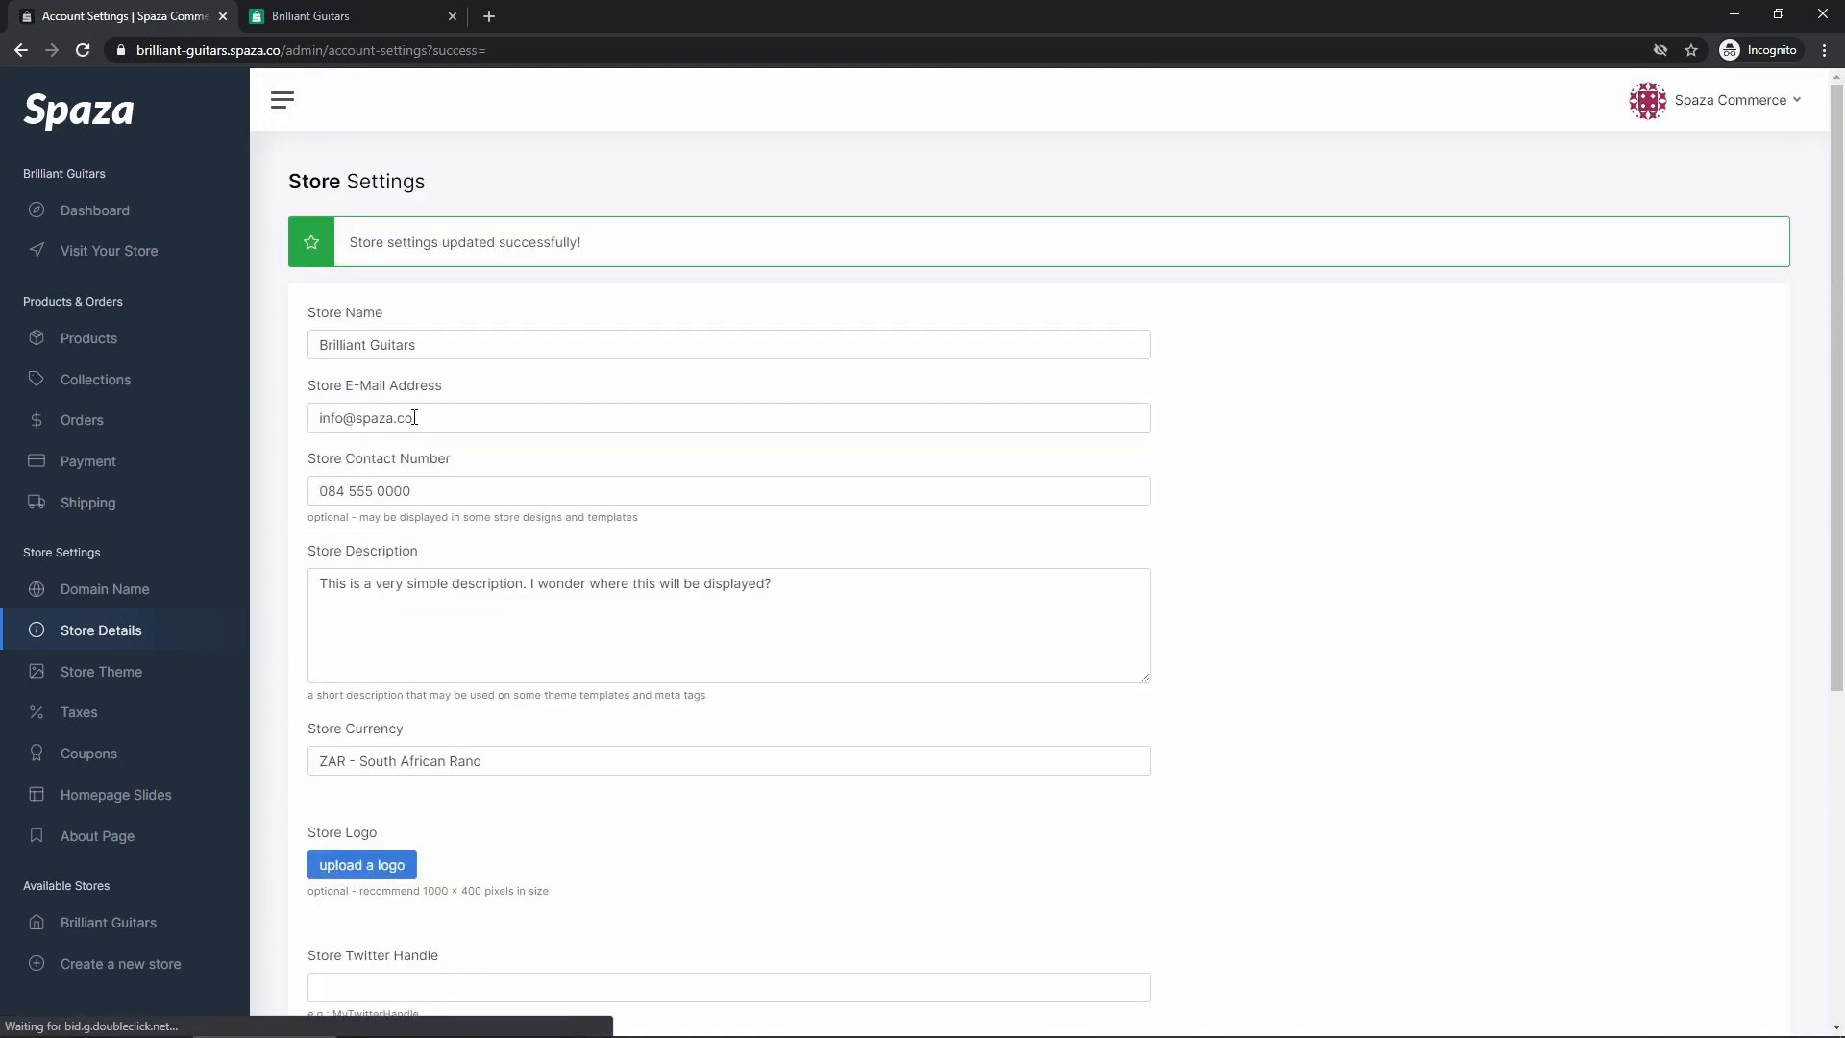
# Reload the storefront and find the new description in the footer About section
pyautogui.click(343, 20)
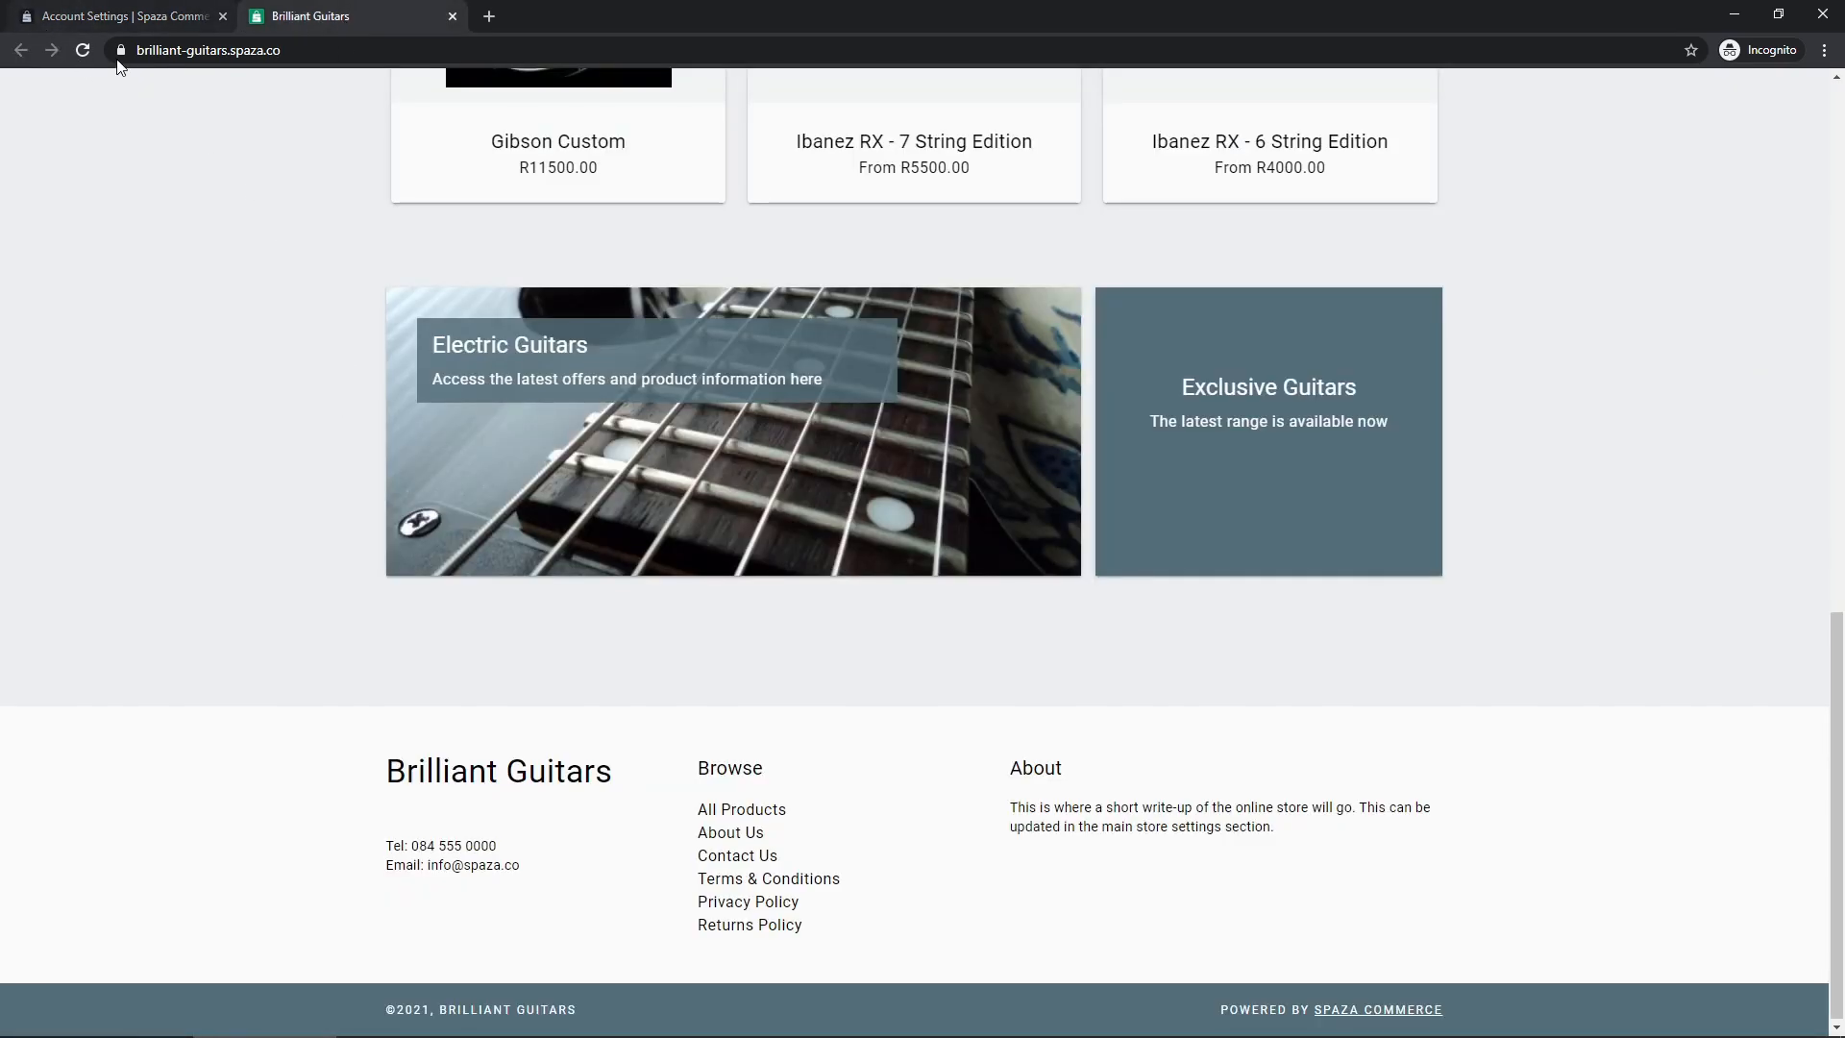
pyautogui.click(83, 50)
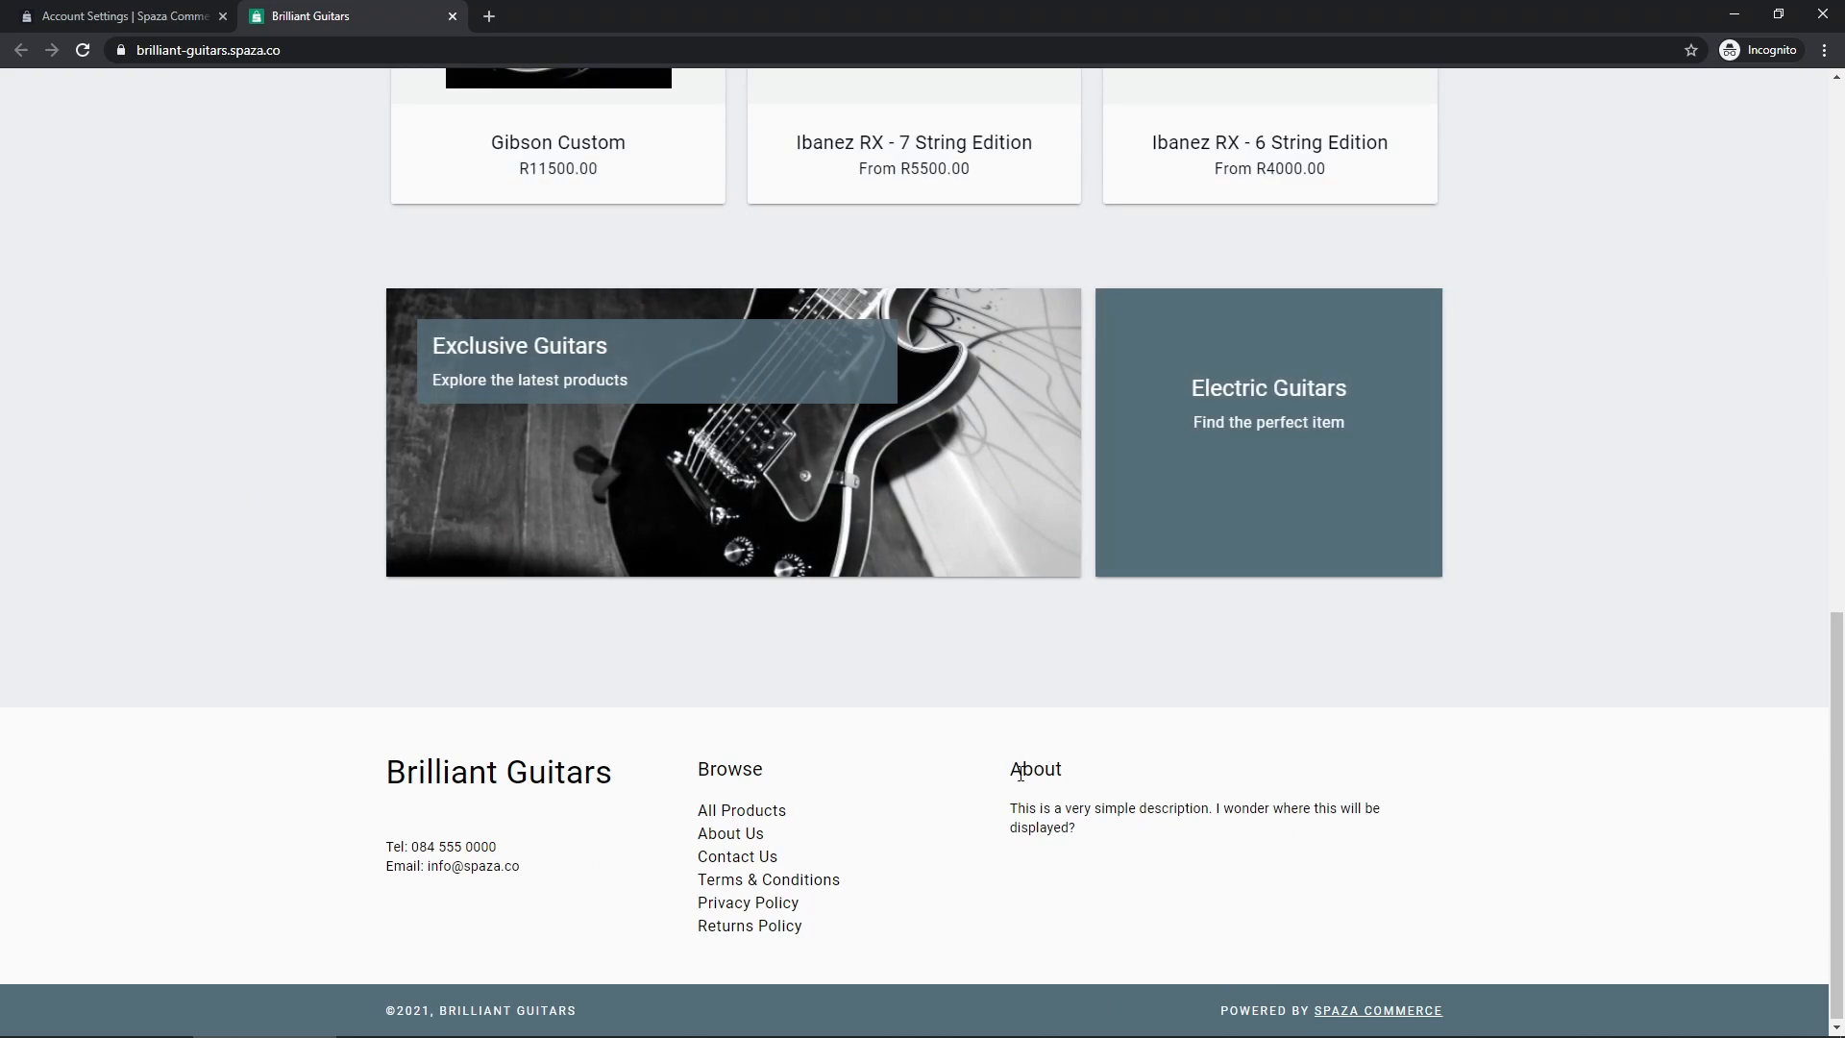
pyautogui.moveTo(1010, 775); pyautogui.dragTo(1097, 830)
pyautogui.scroll(-1, 1083, 764)
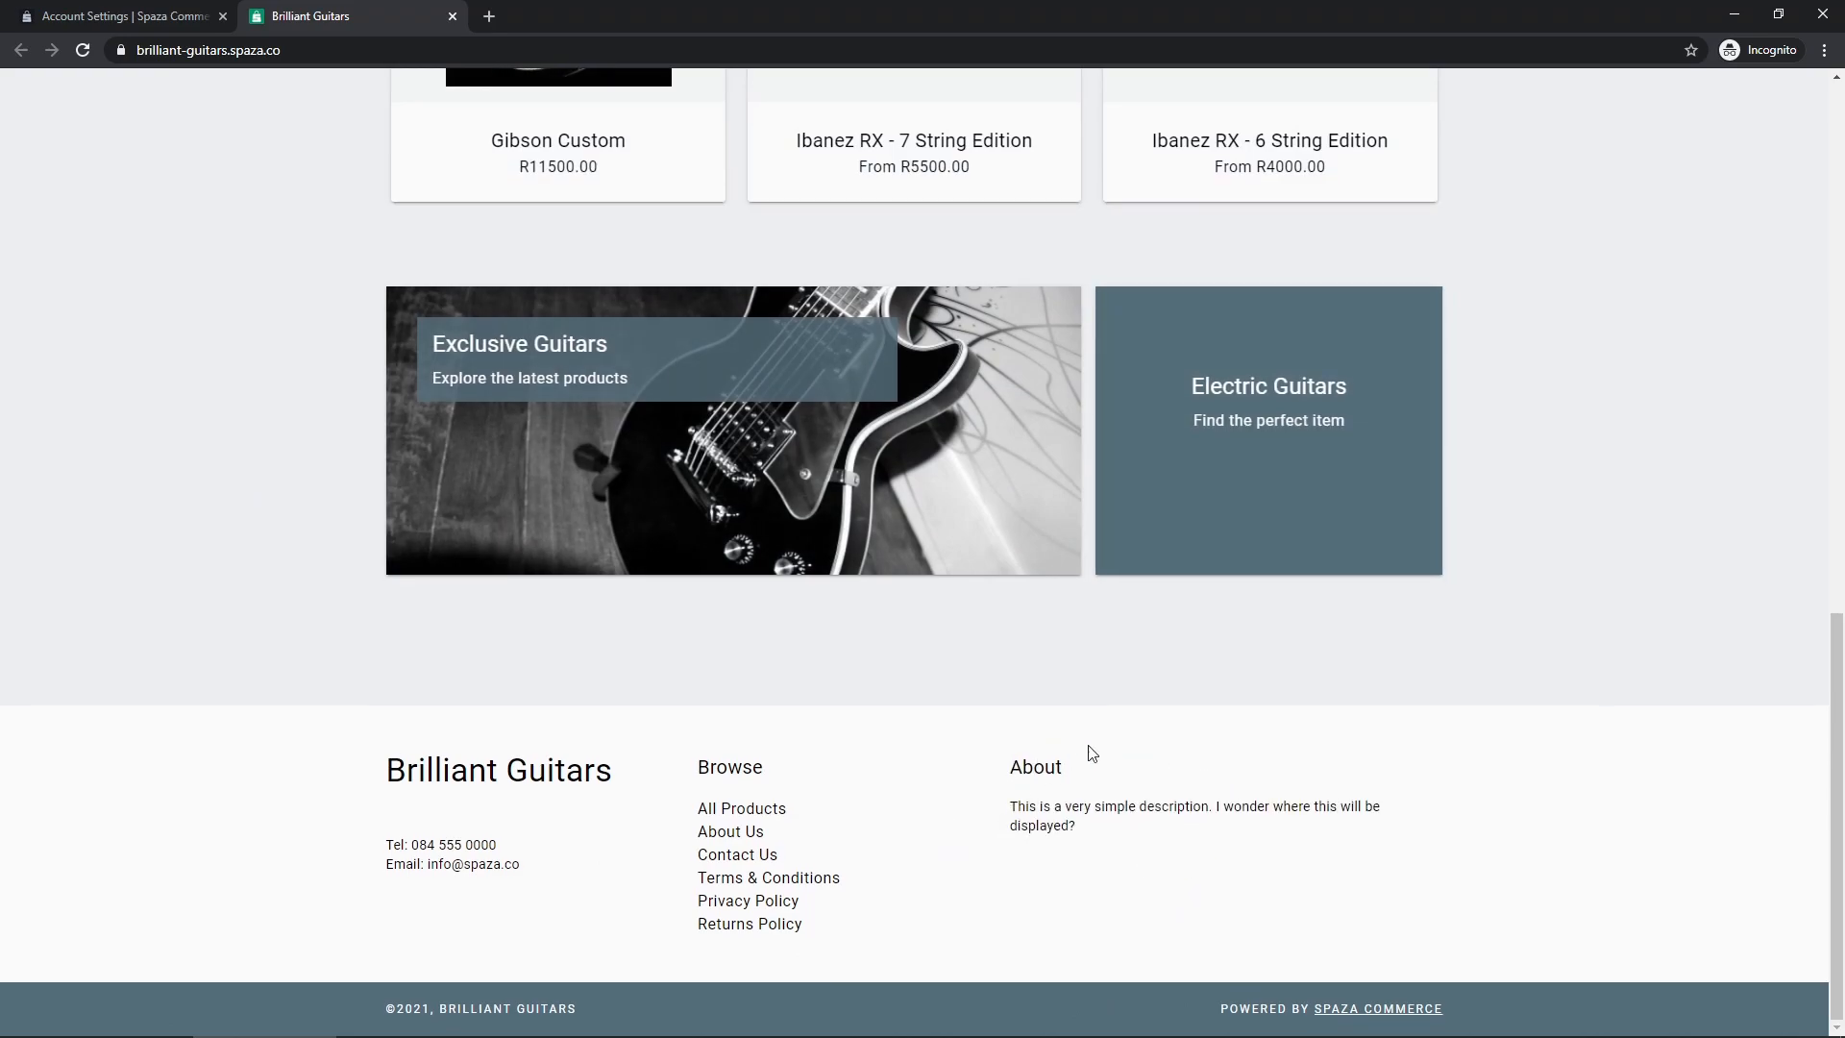
pyautogui.moveTo(1837, 805); pyautogui.dragTo(1836, 221)
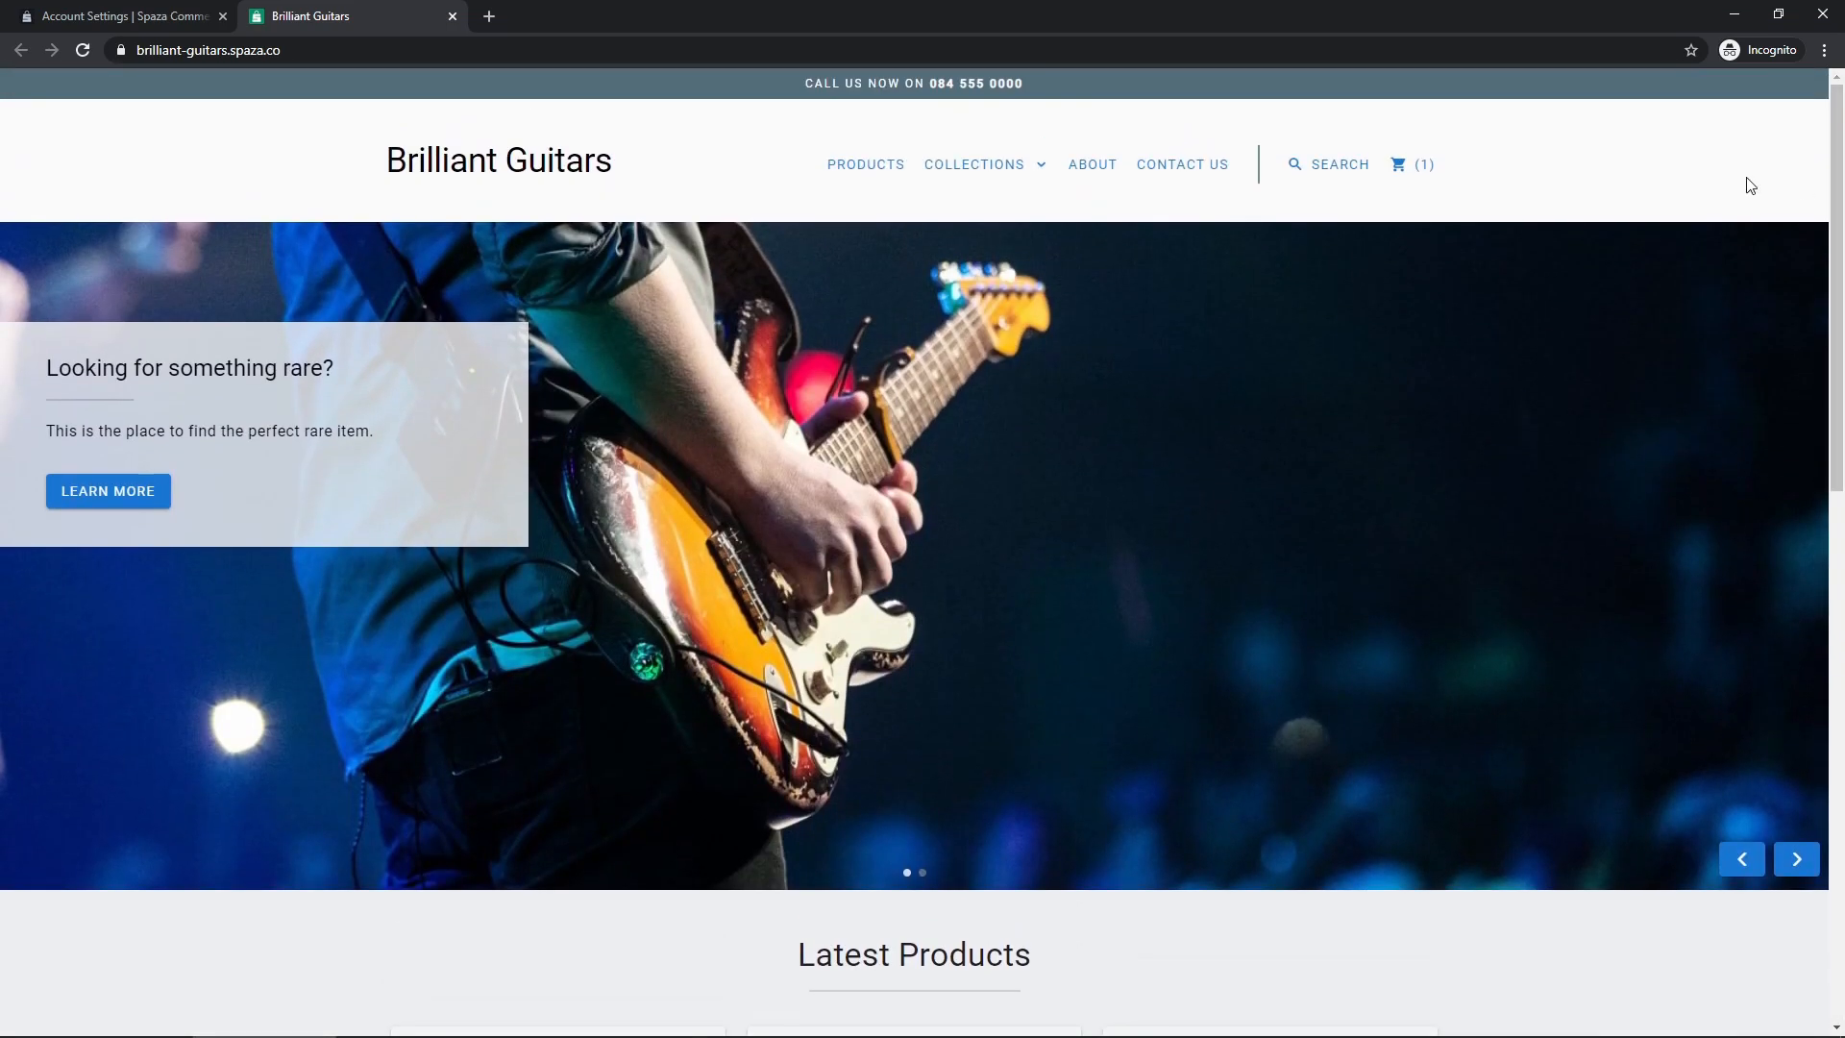
# View the About Us page and its footer description, then scroll down the settings form
pyautogui.click(1088, 168)
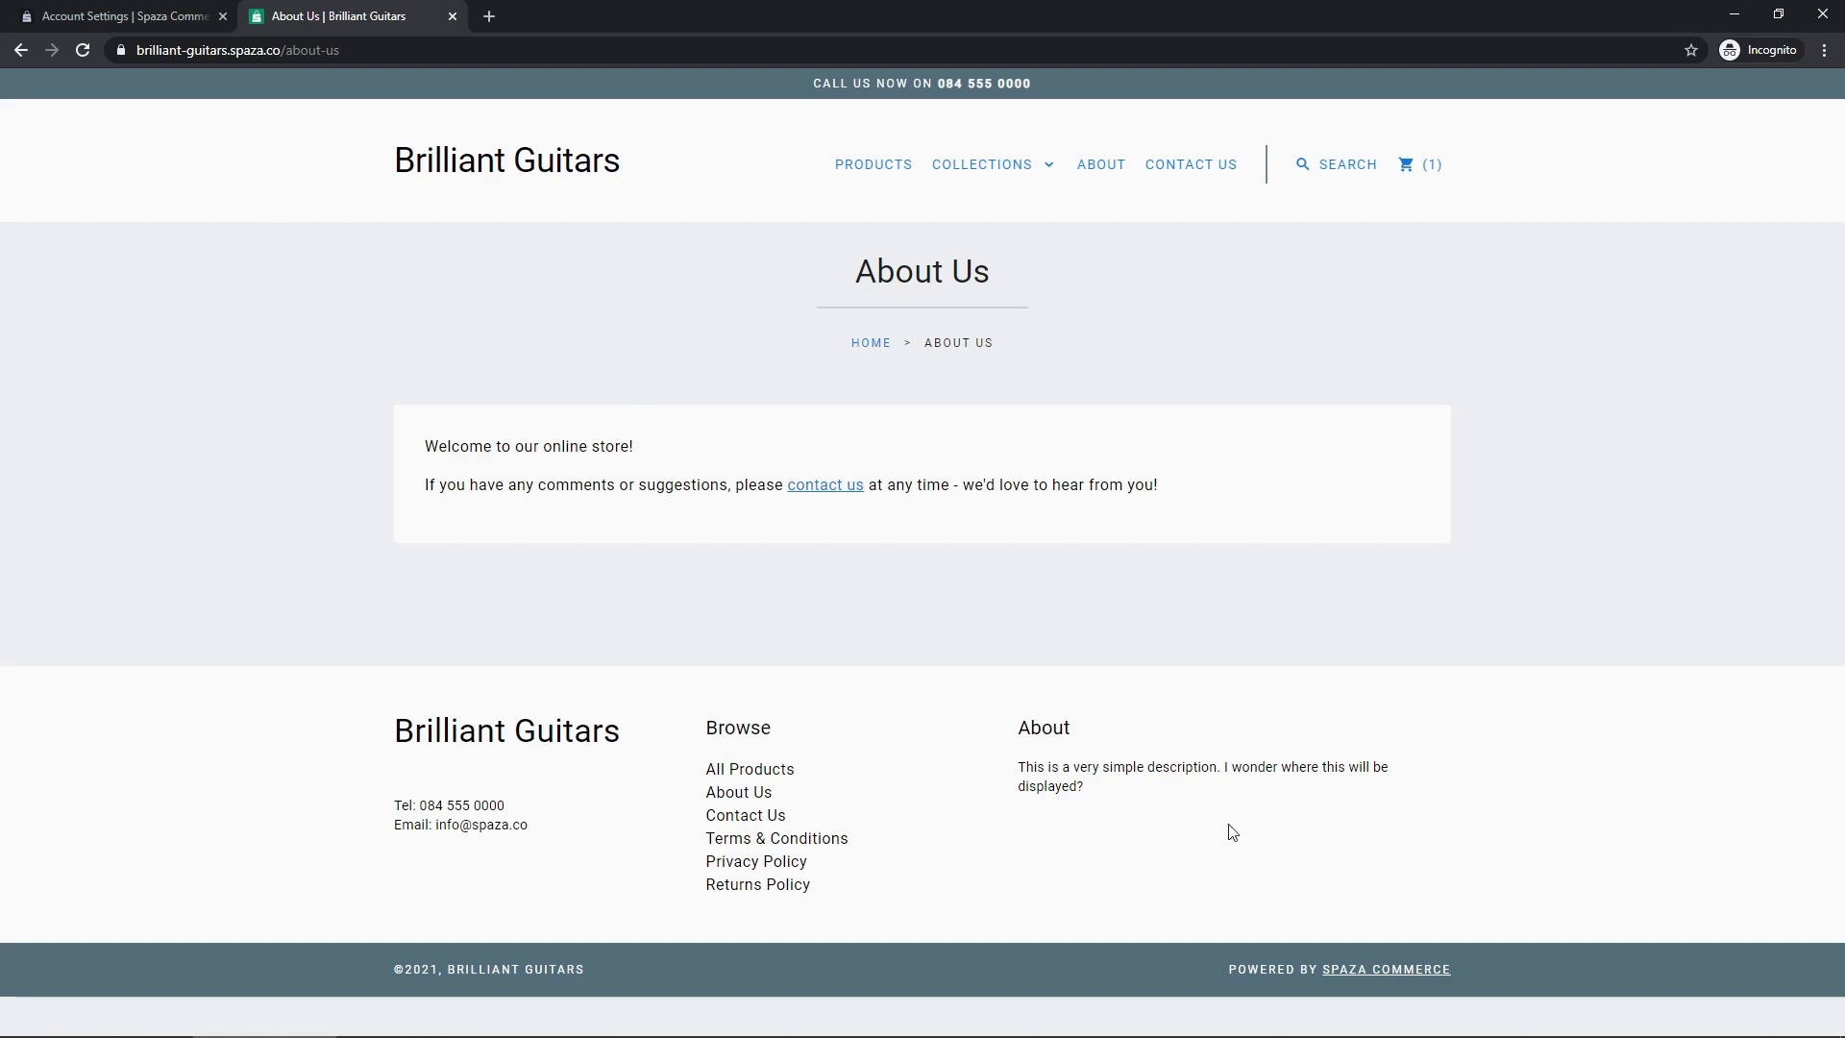
pyautogui.moveTo(1017, 719); pyautogui.dragTo(1110, 805)
pyautogui.click(1111, 783)
pyautogui.click(147, 26)
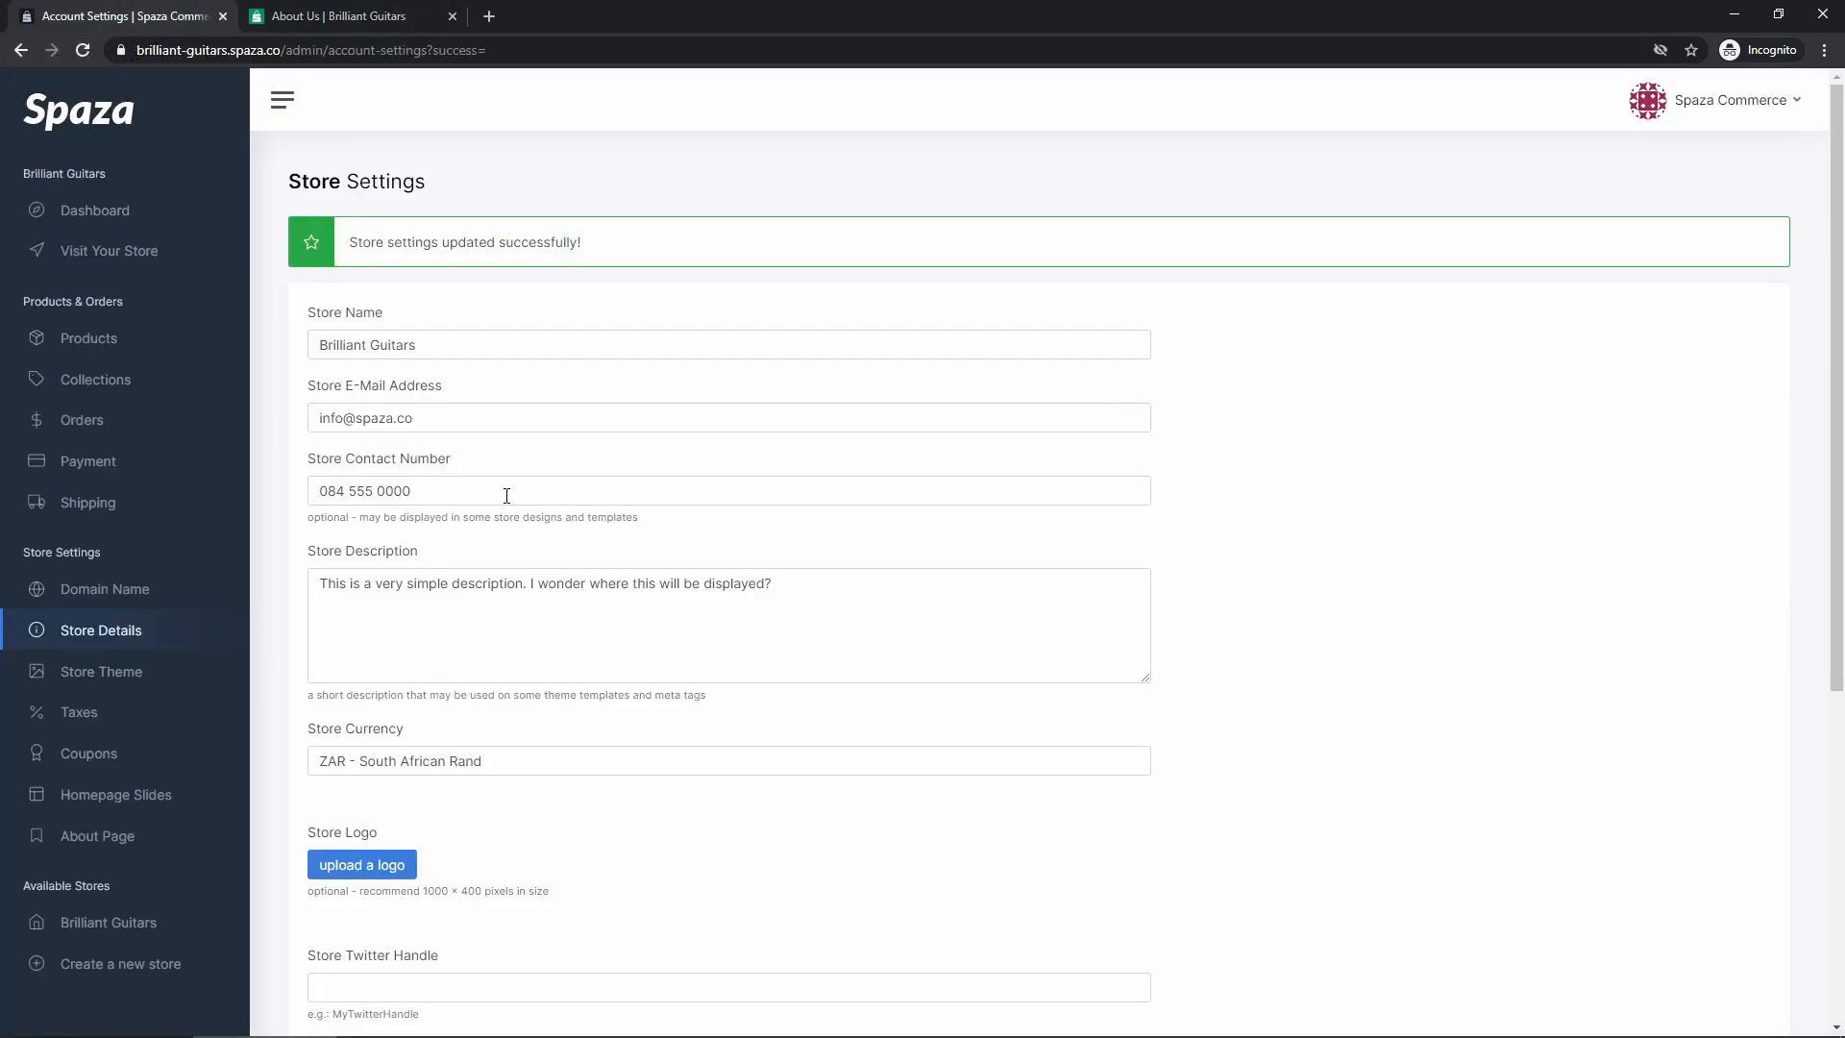
pyautogui.scroll(-4, 506, 494)
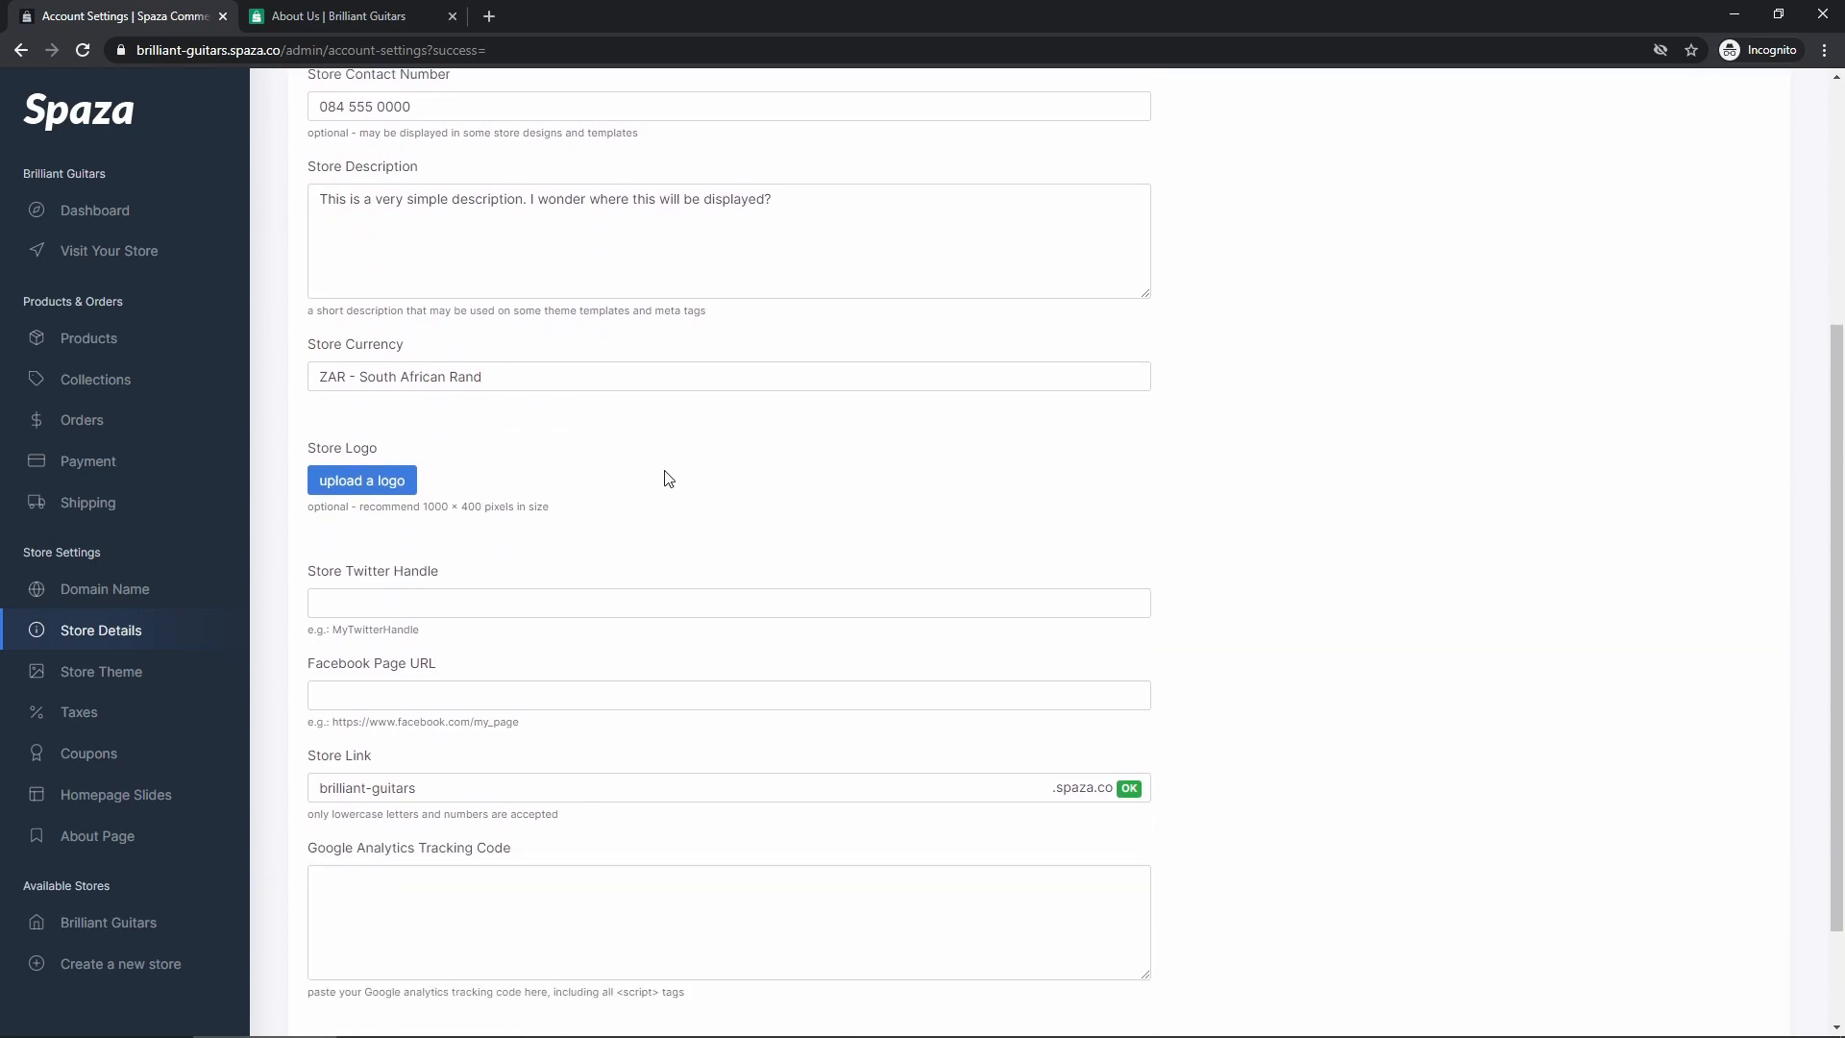
pyautogui.scroll(-1, 670, 479)
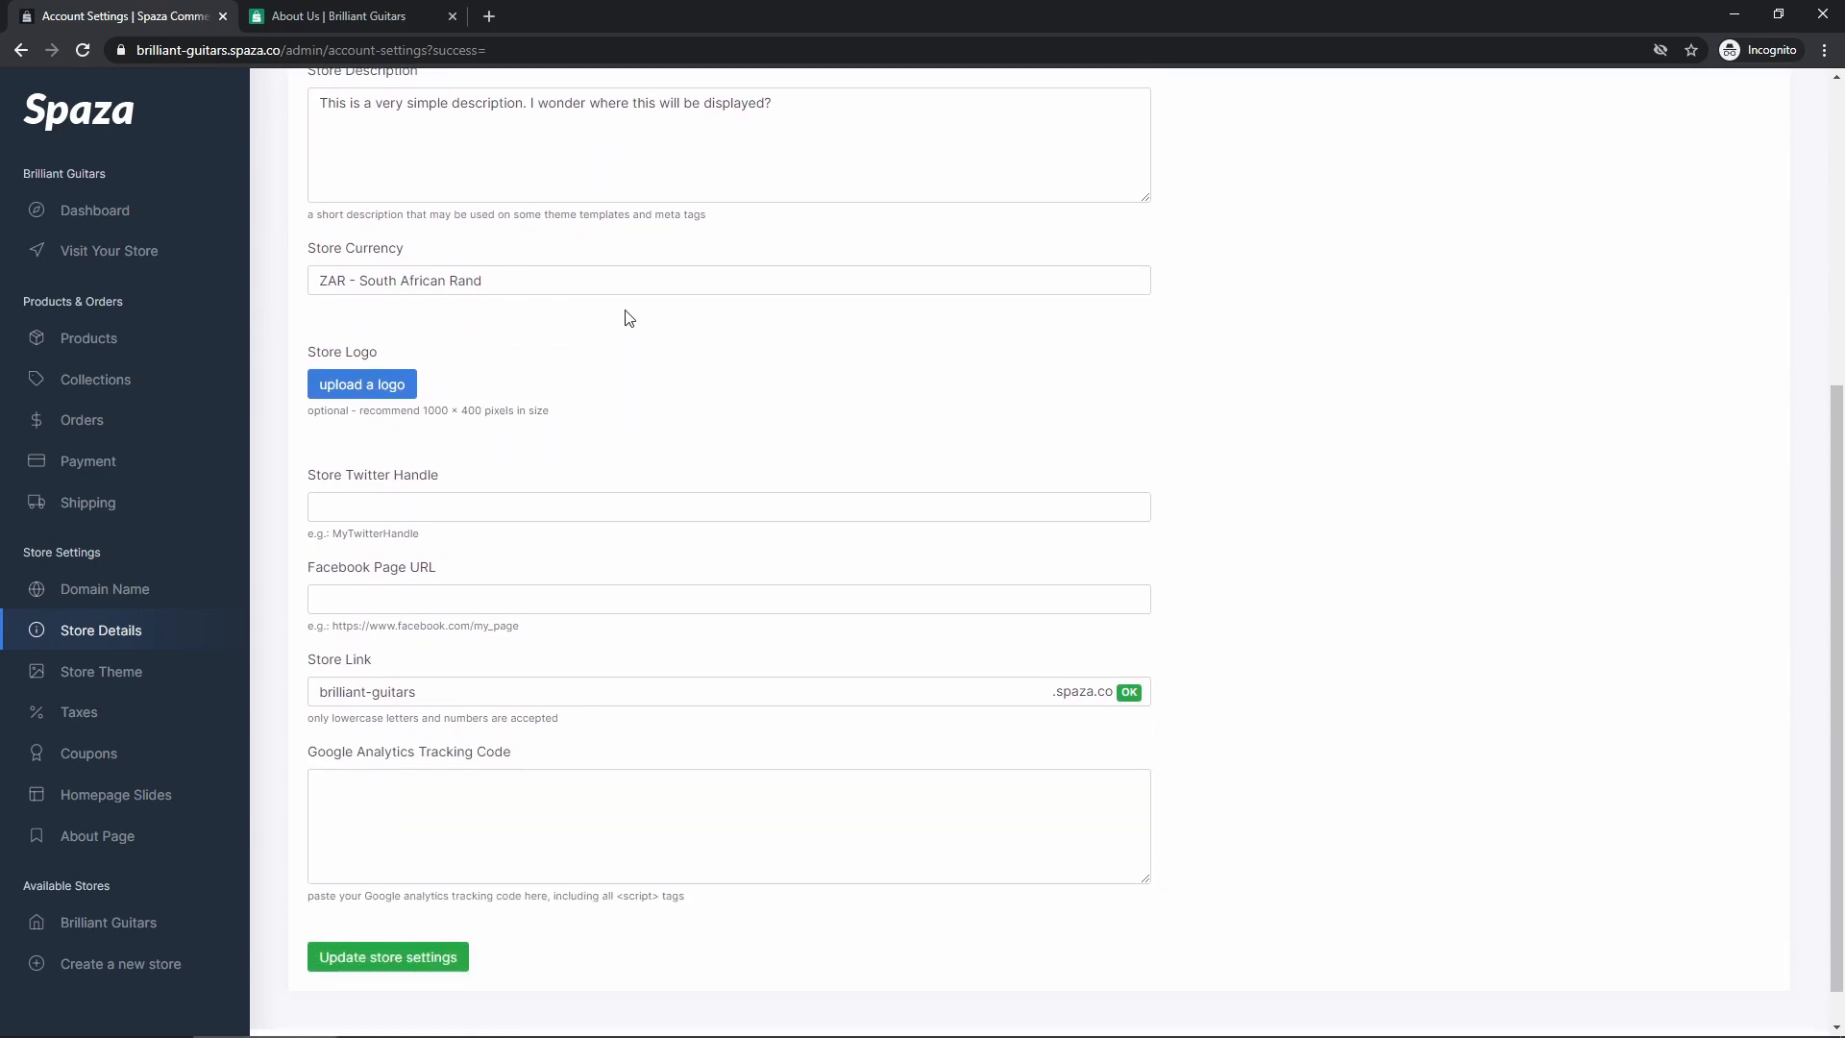
pyautogui.click(404, 284)
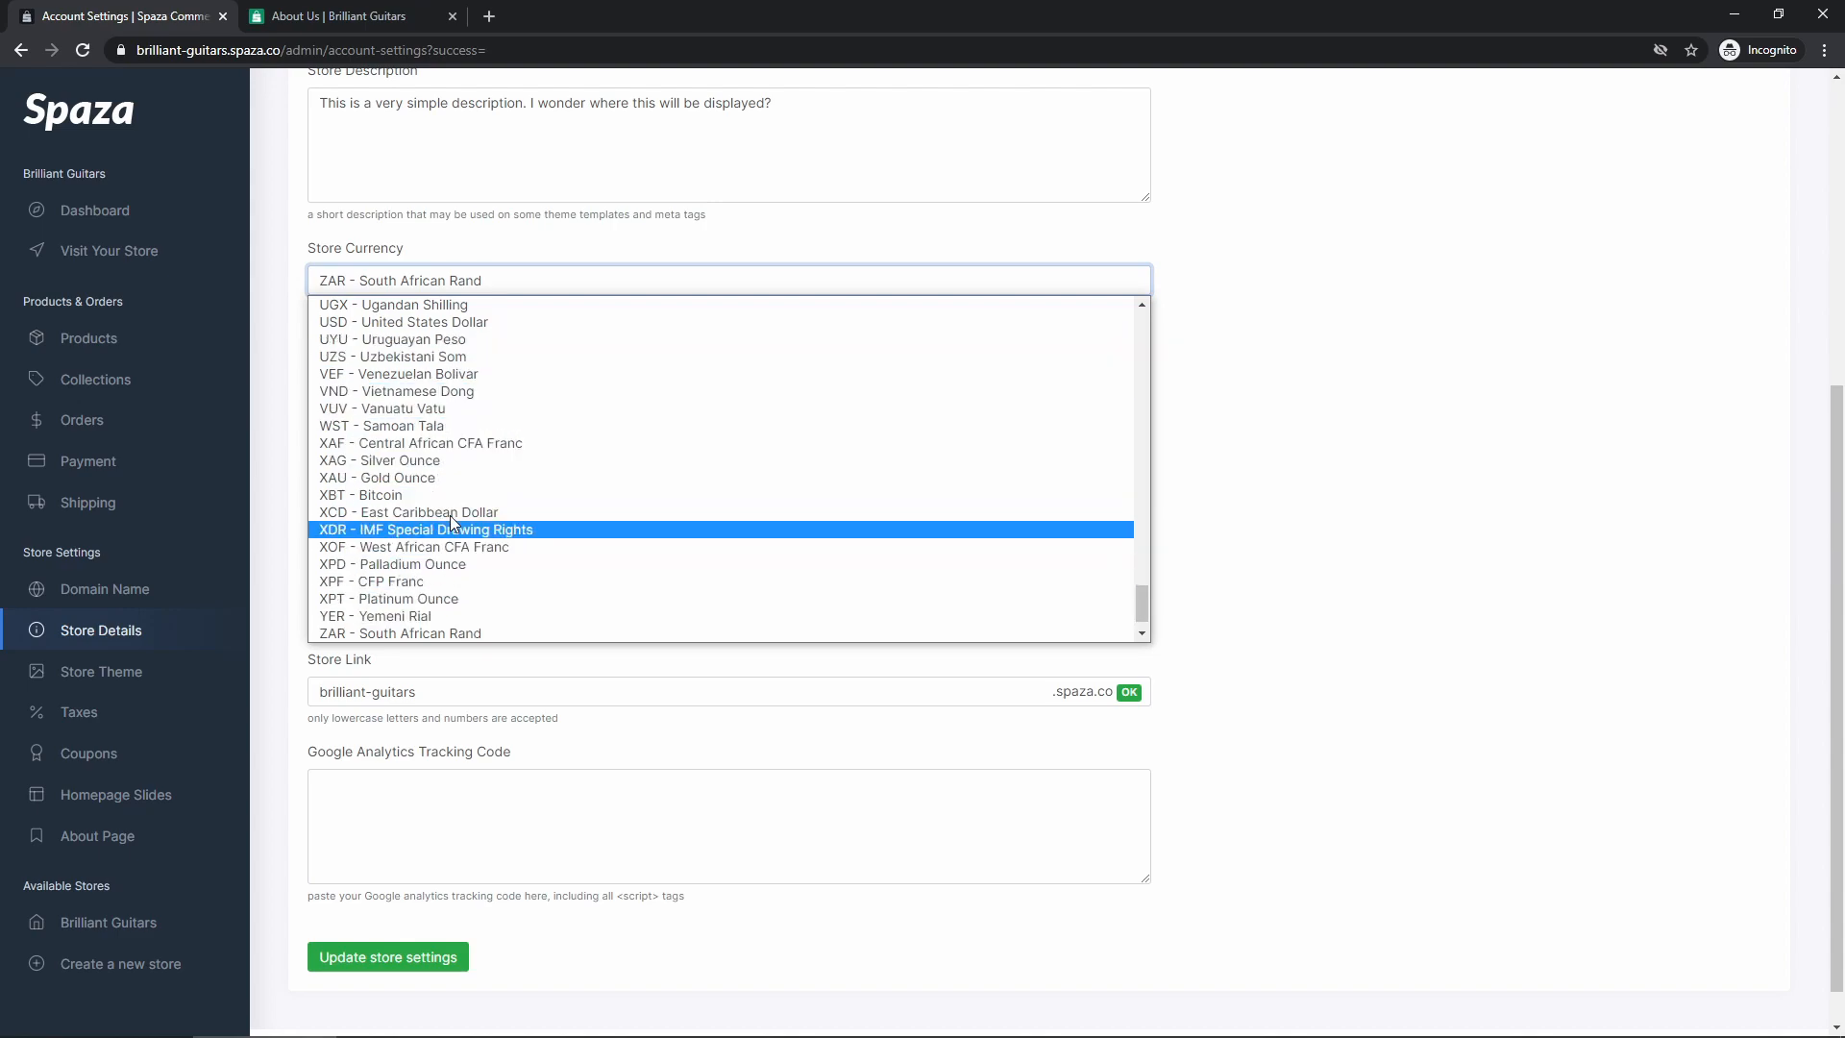
pyautogui.scroll(1, 388, 342)
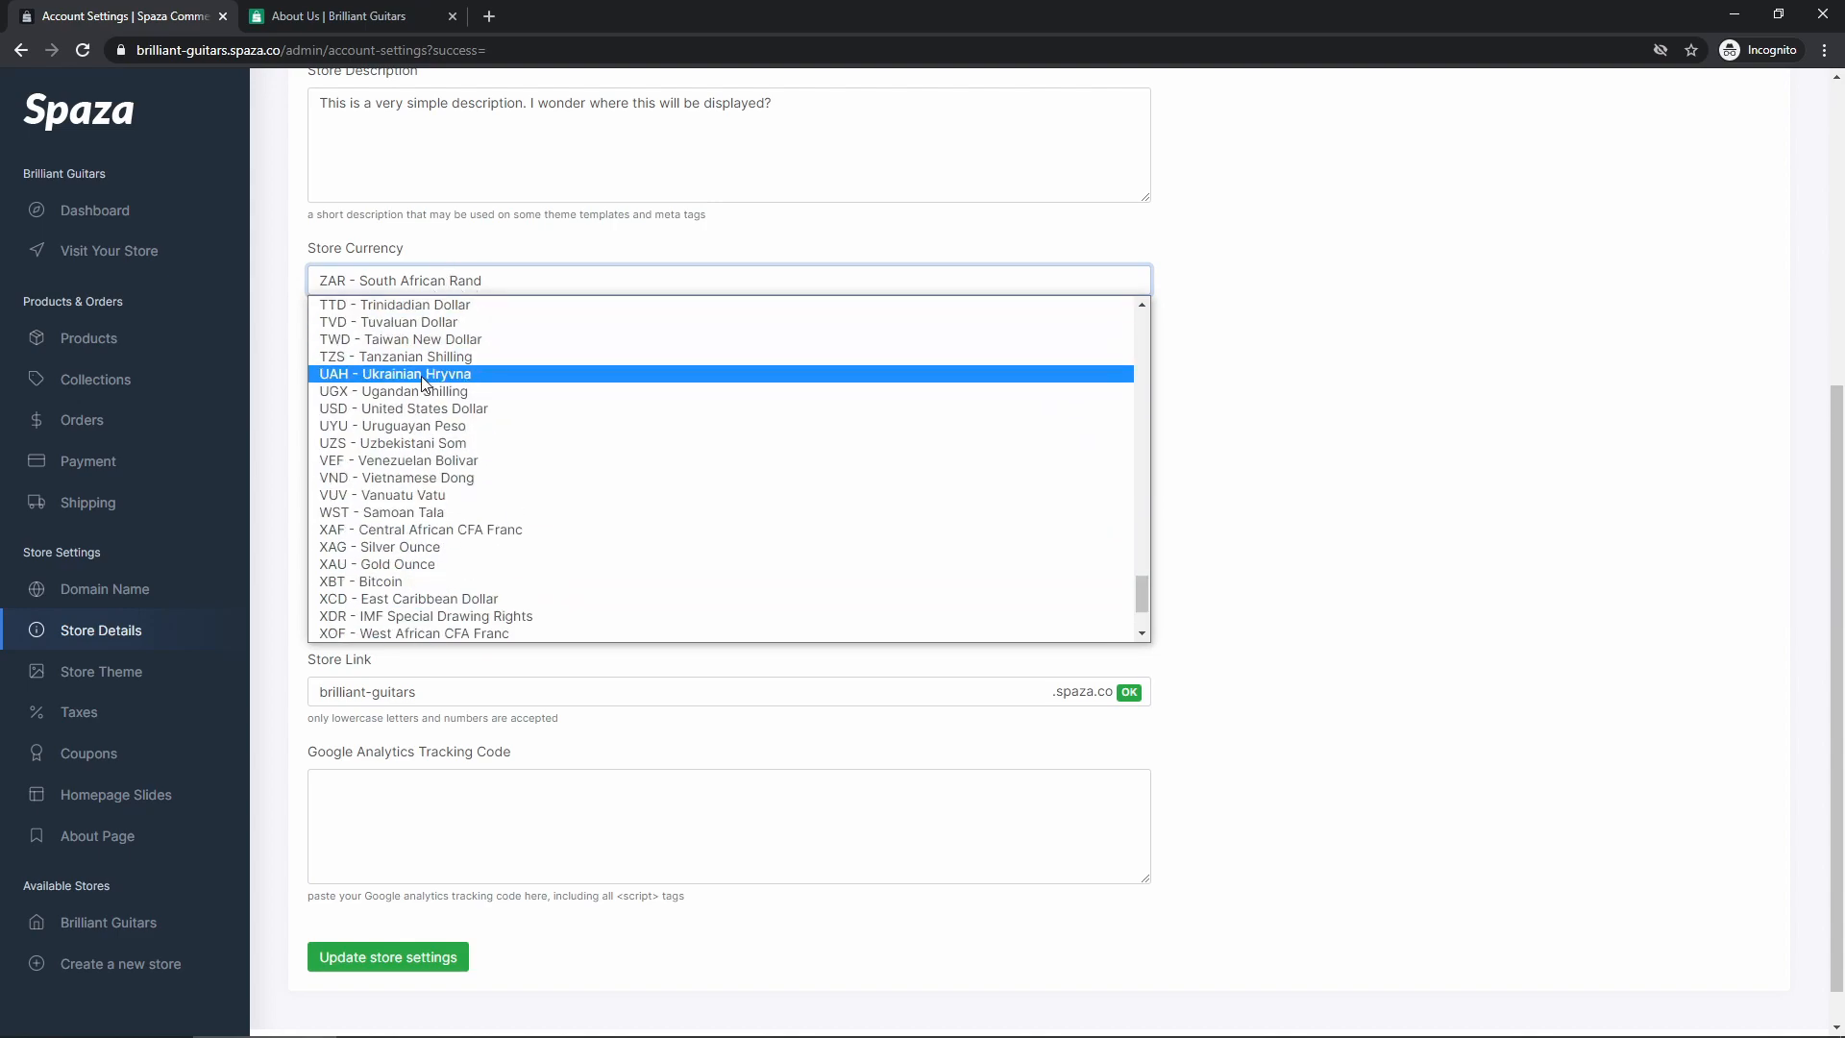
pyautogui.click(298, 405)
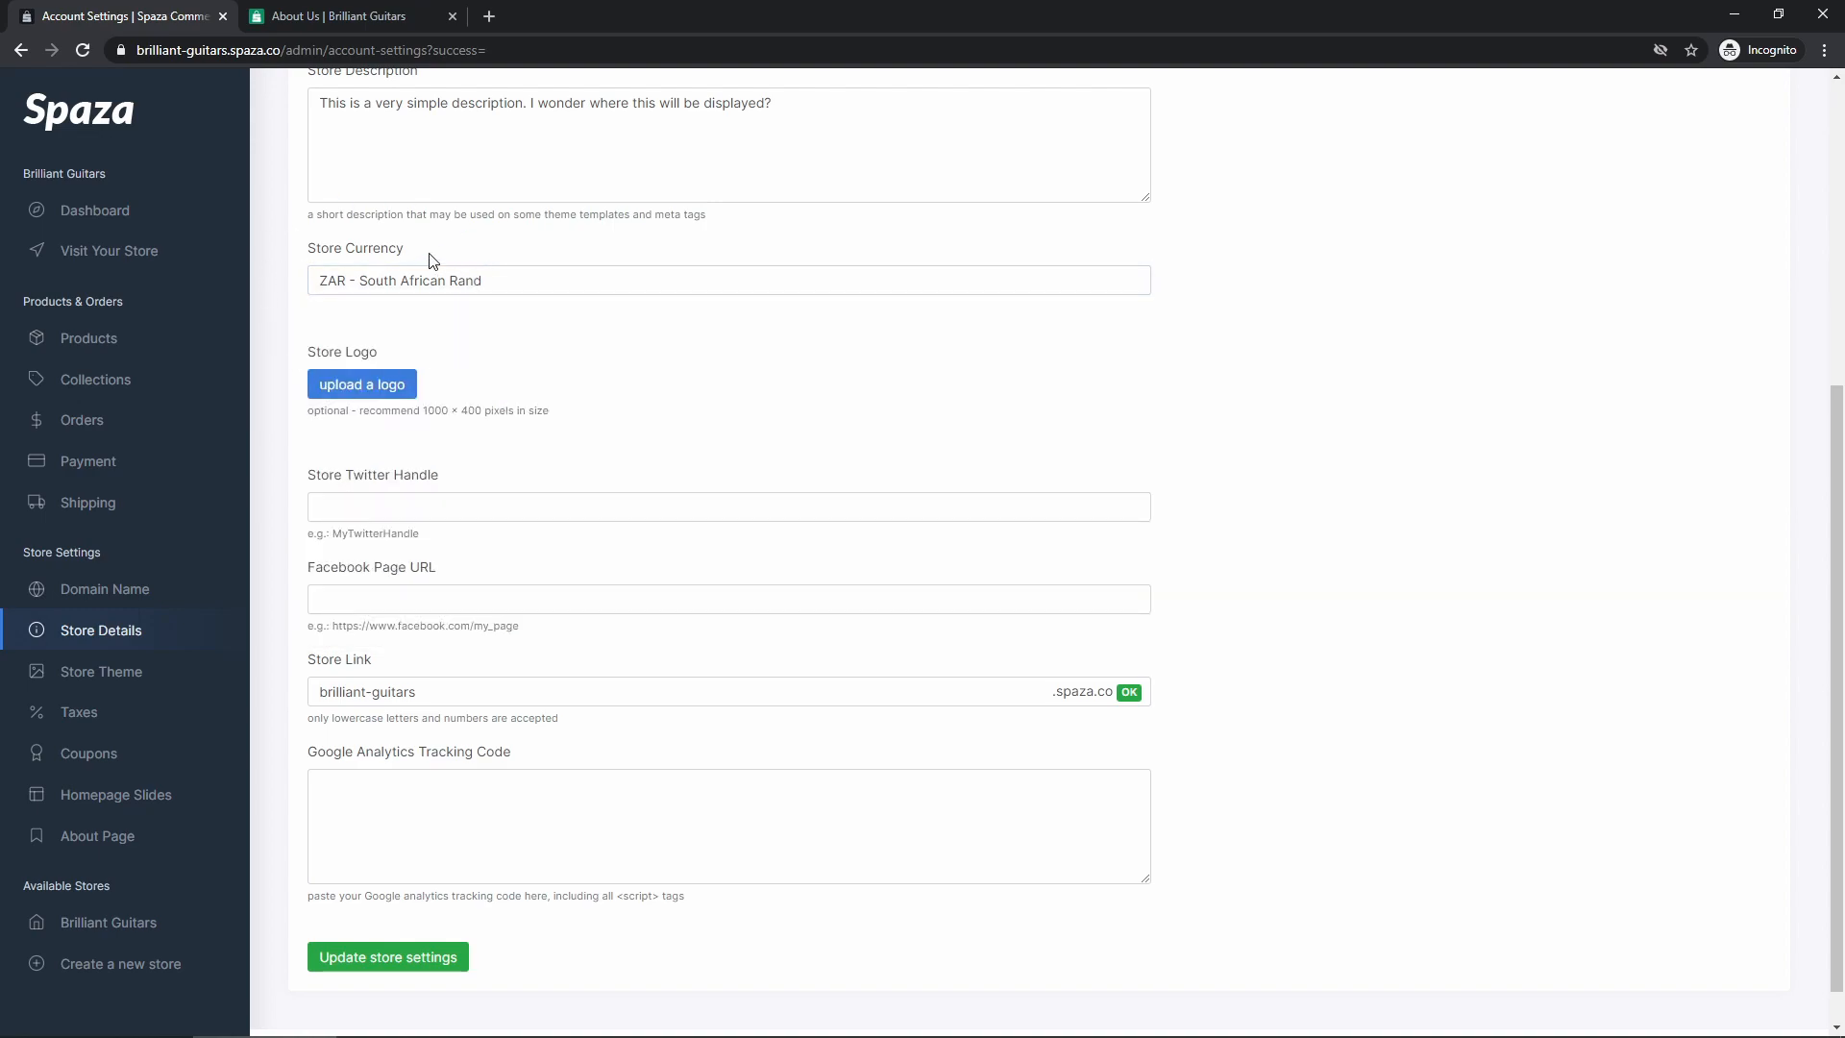
# Upload logo.png from Pictures > Products as the store logo and save the settings
pyautogui.click(364, 385)
pyautogui.click(807, 338)
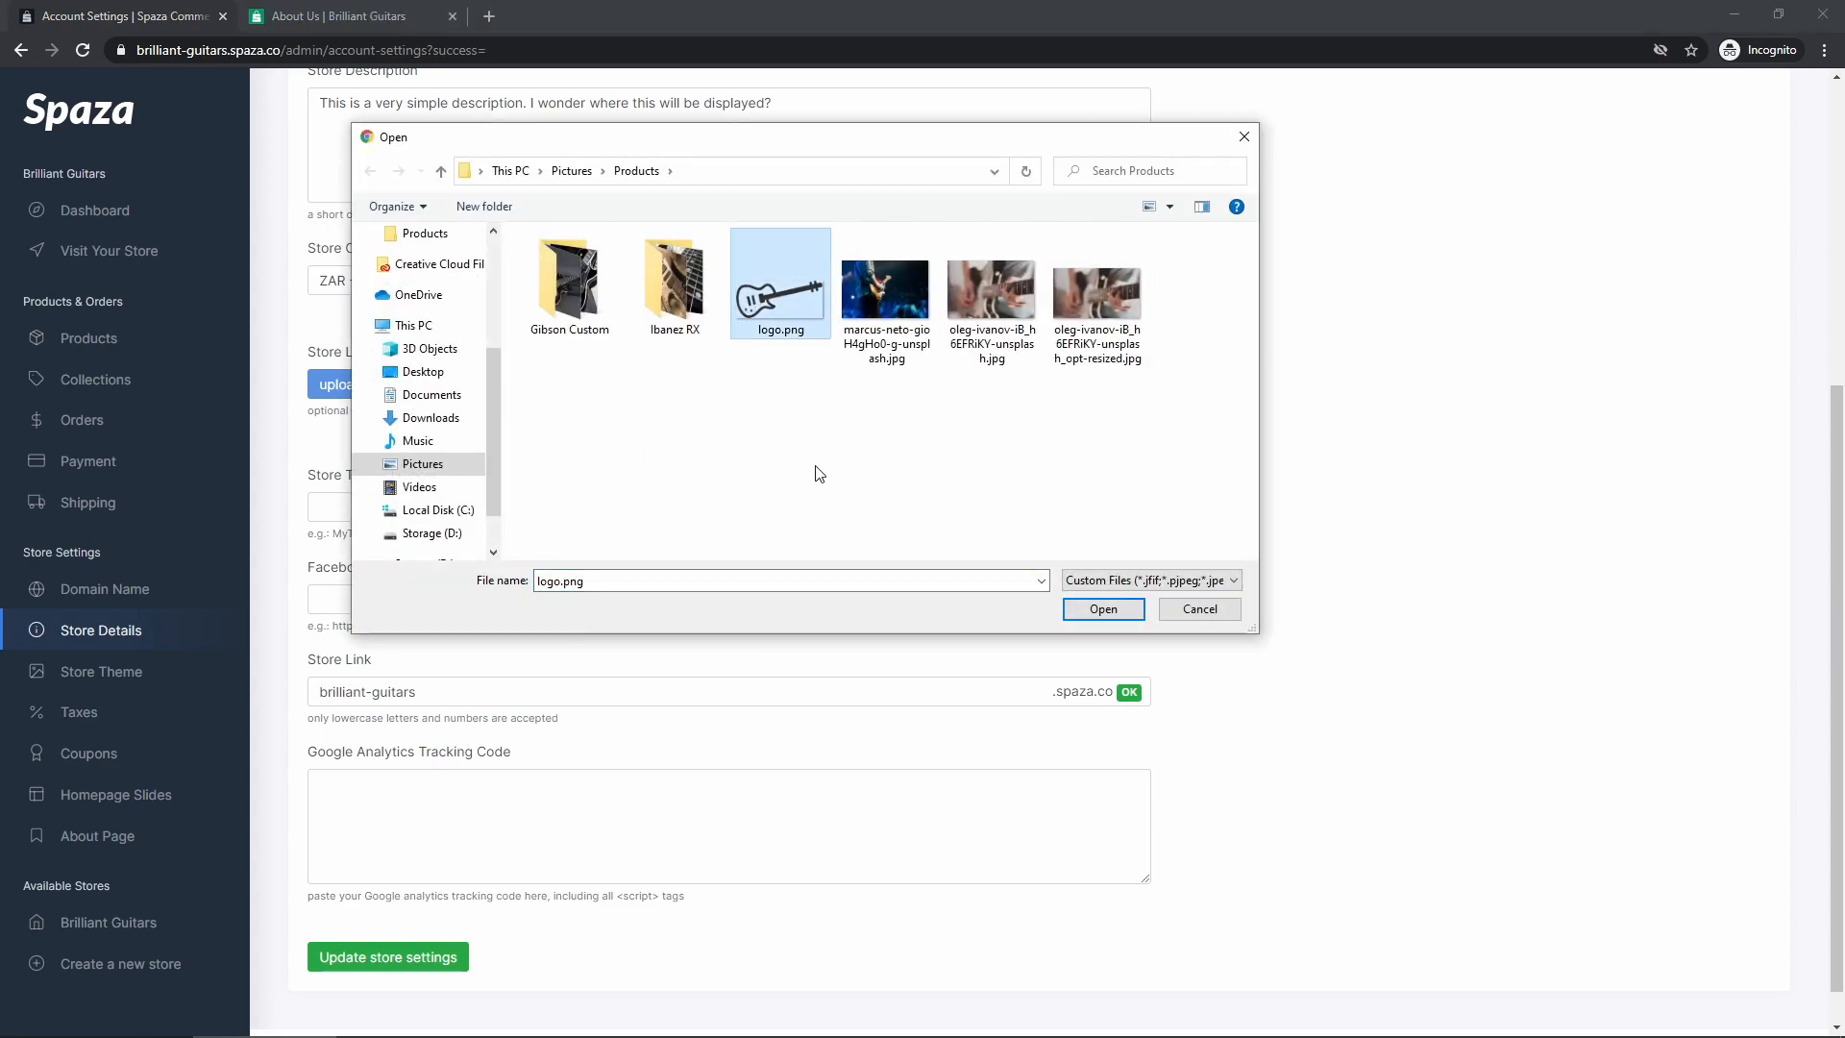
pyautogui.click(1103, 609)
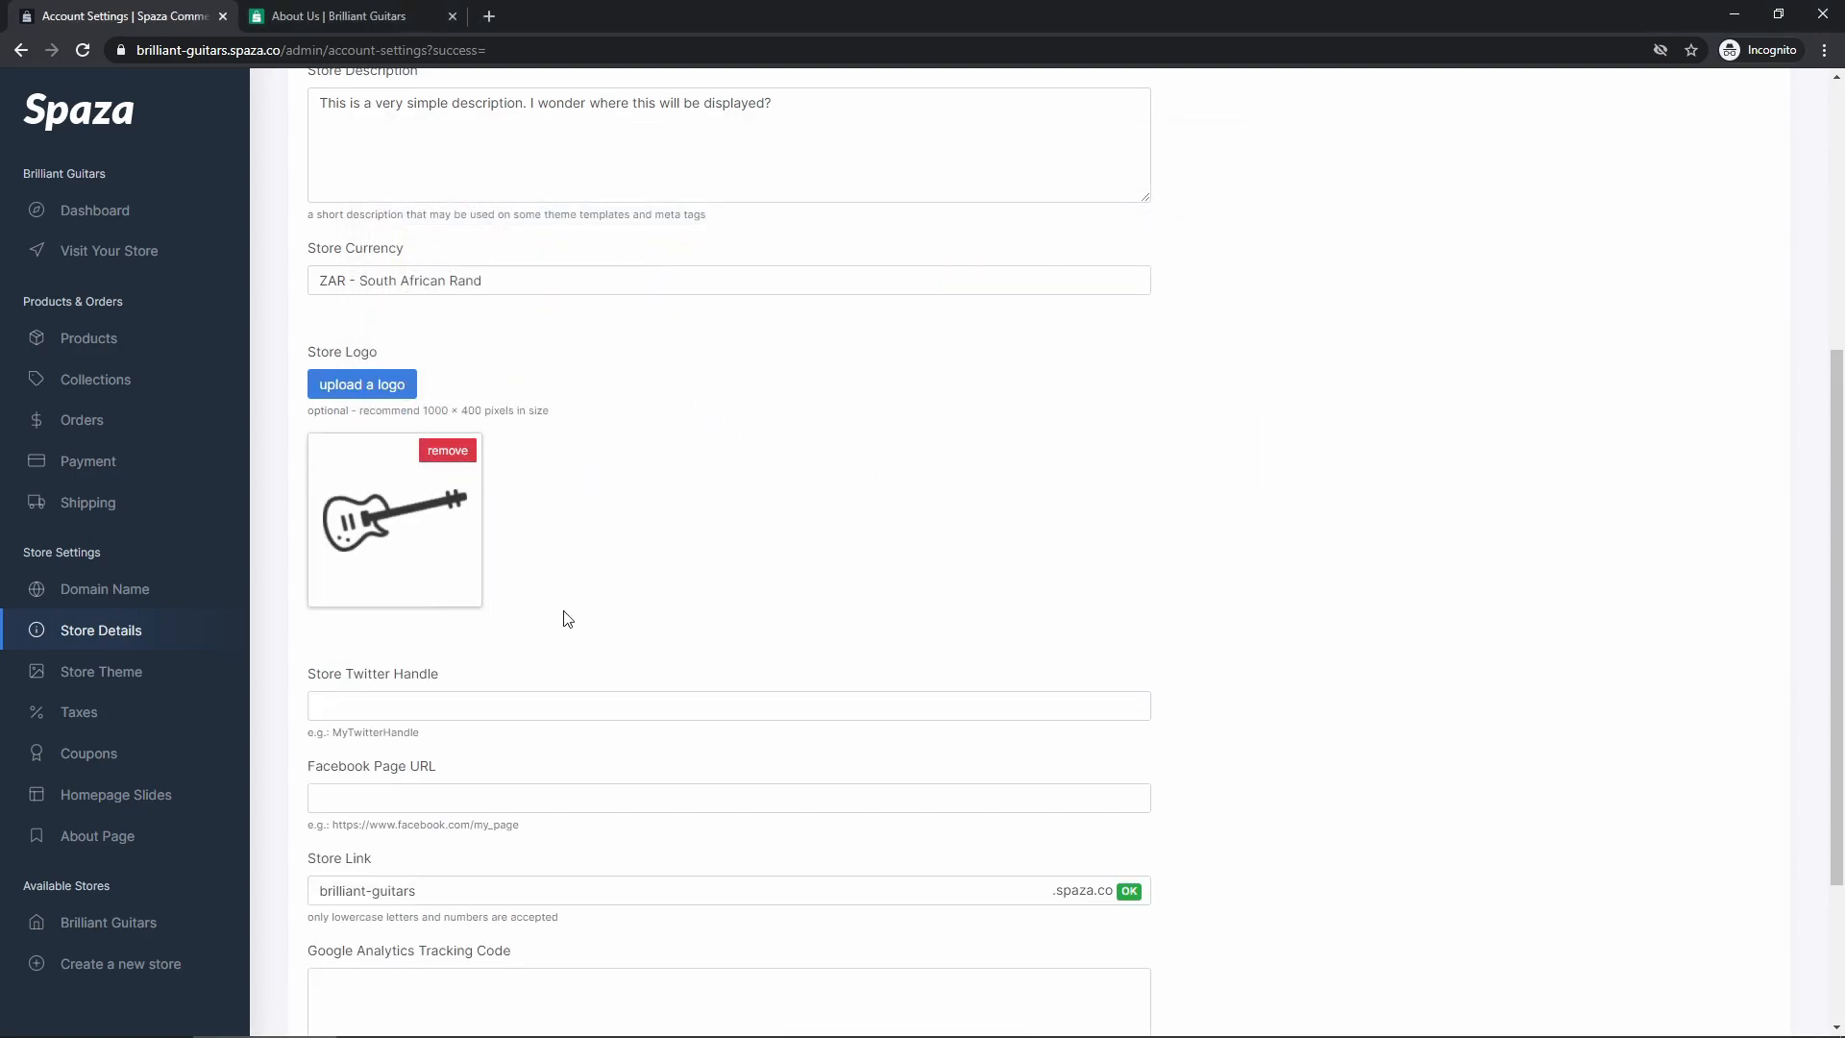
pyautogui.scroll(-3, 568, 619)
pyautogui.click(374, 913)
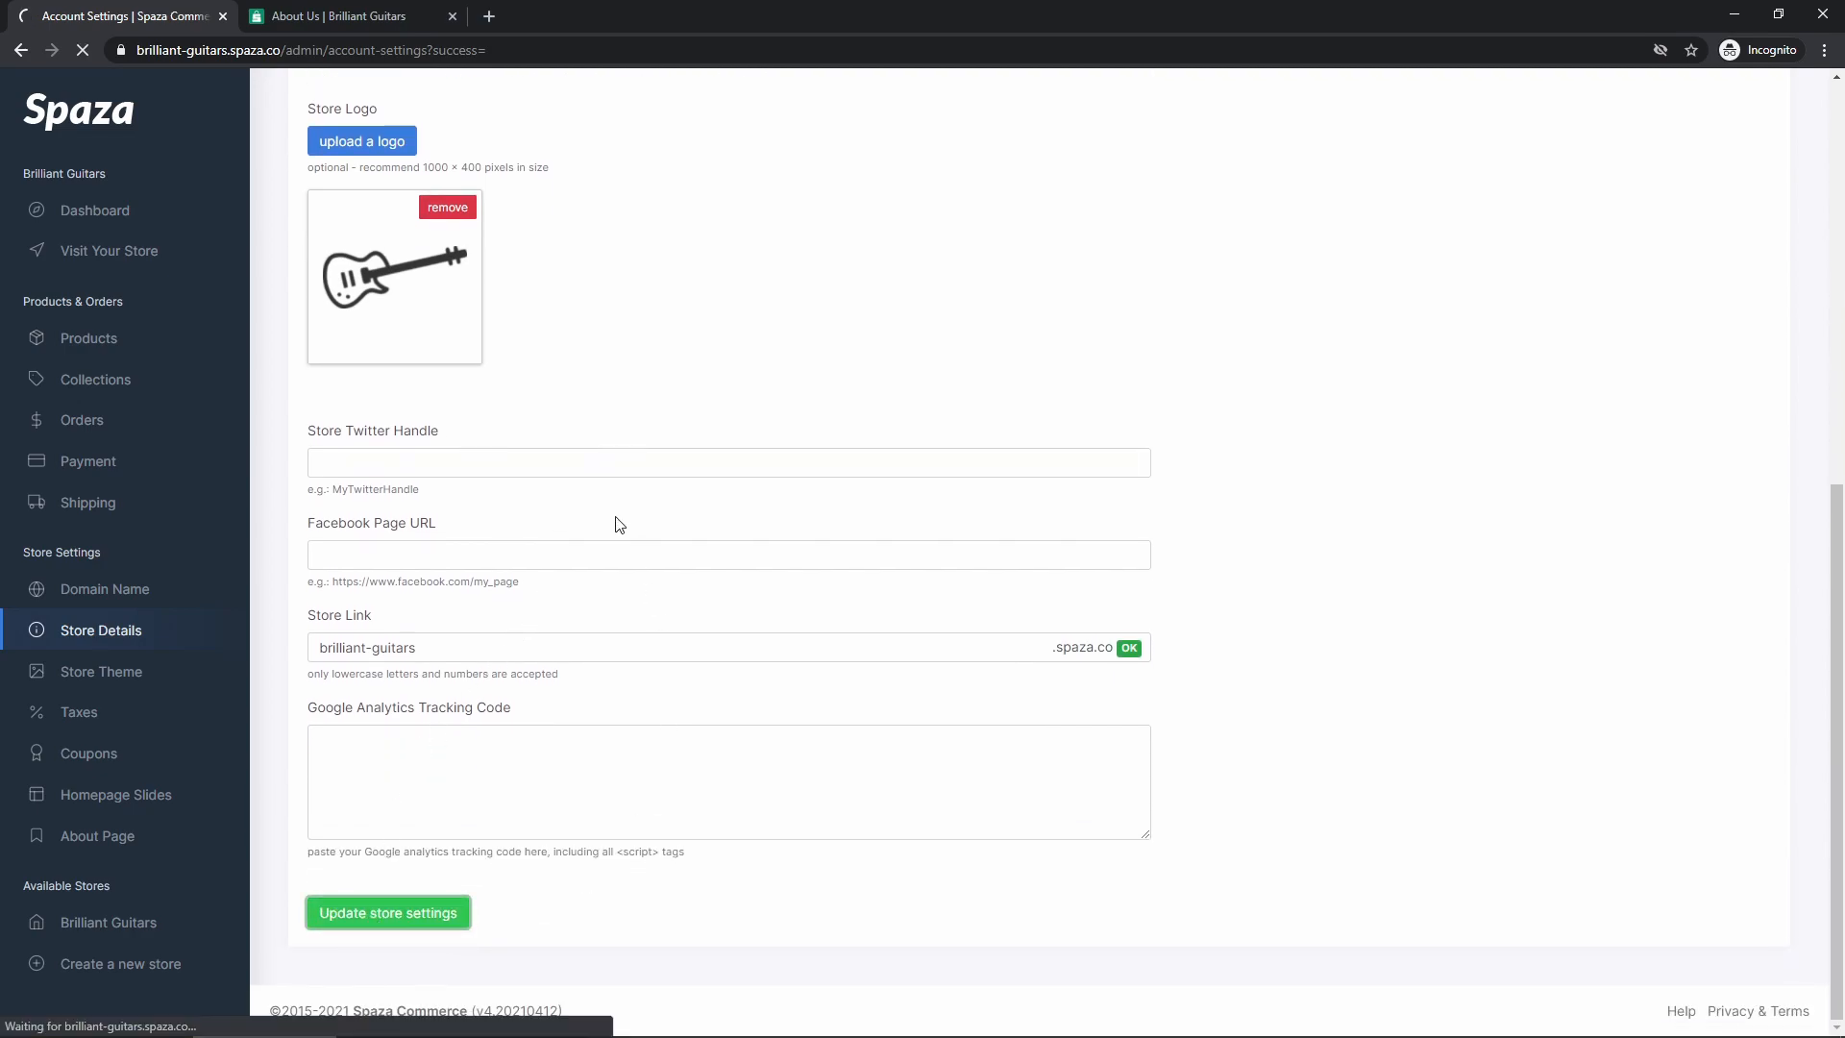
pyautogui.click(363, 21)
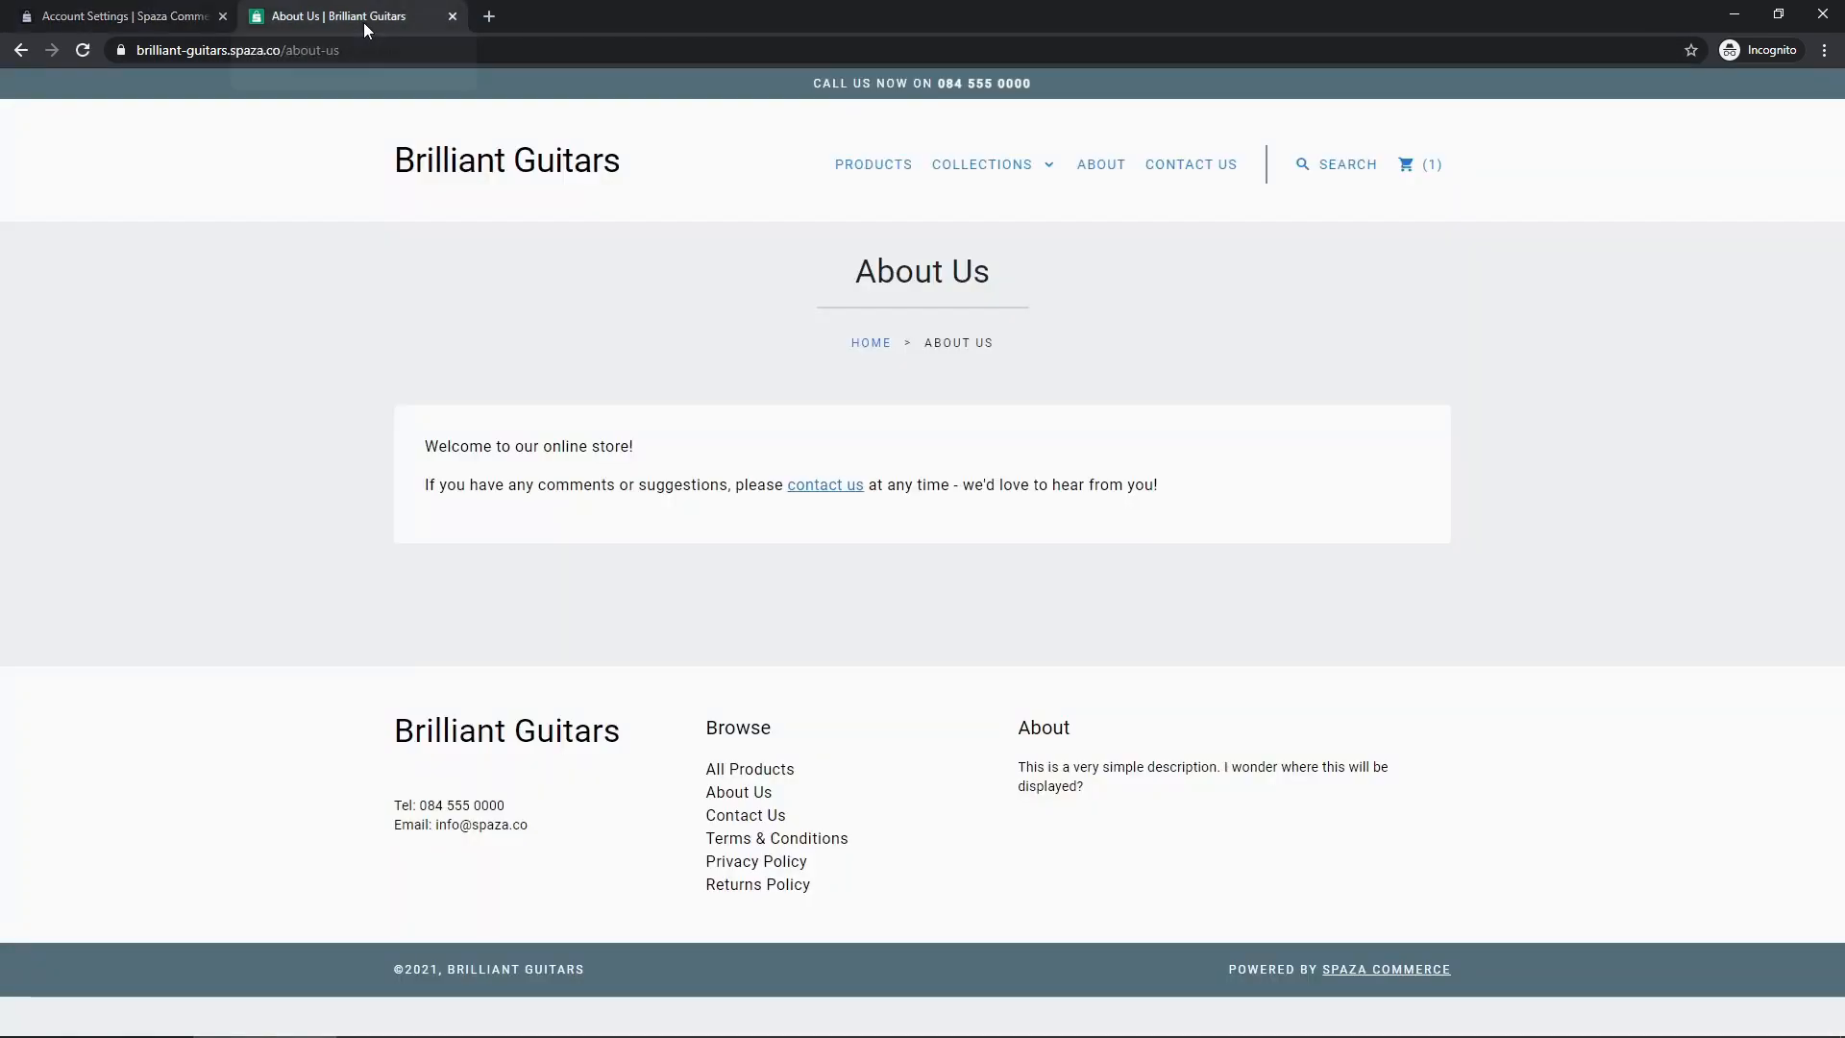
# Load the storefront home page and check the guitar logo in header and footer
pyautogui.click(469, 161)
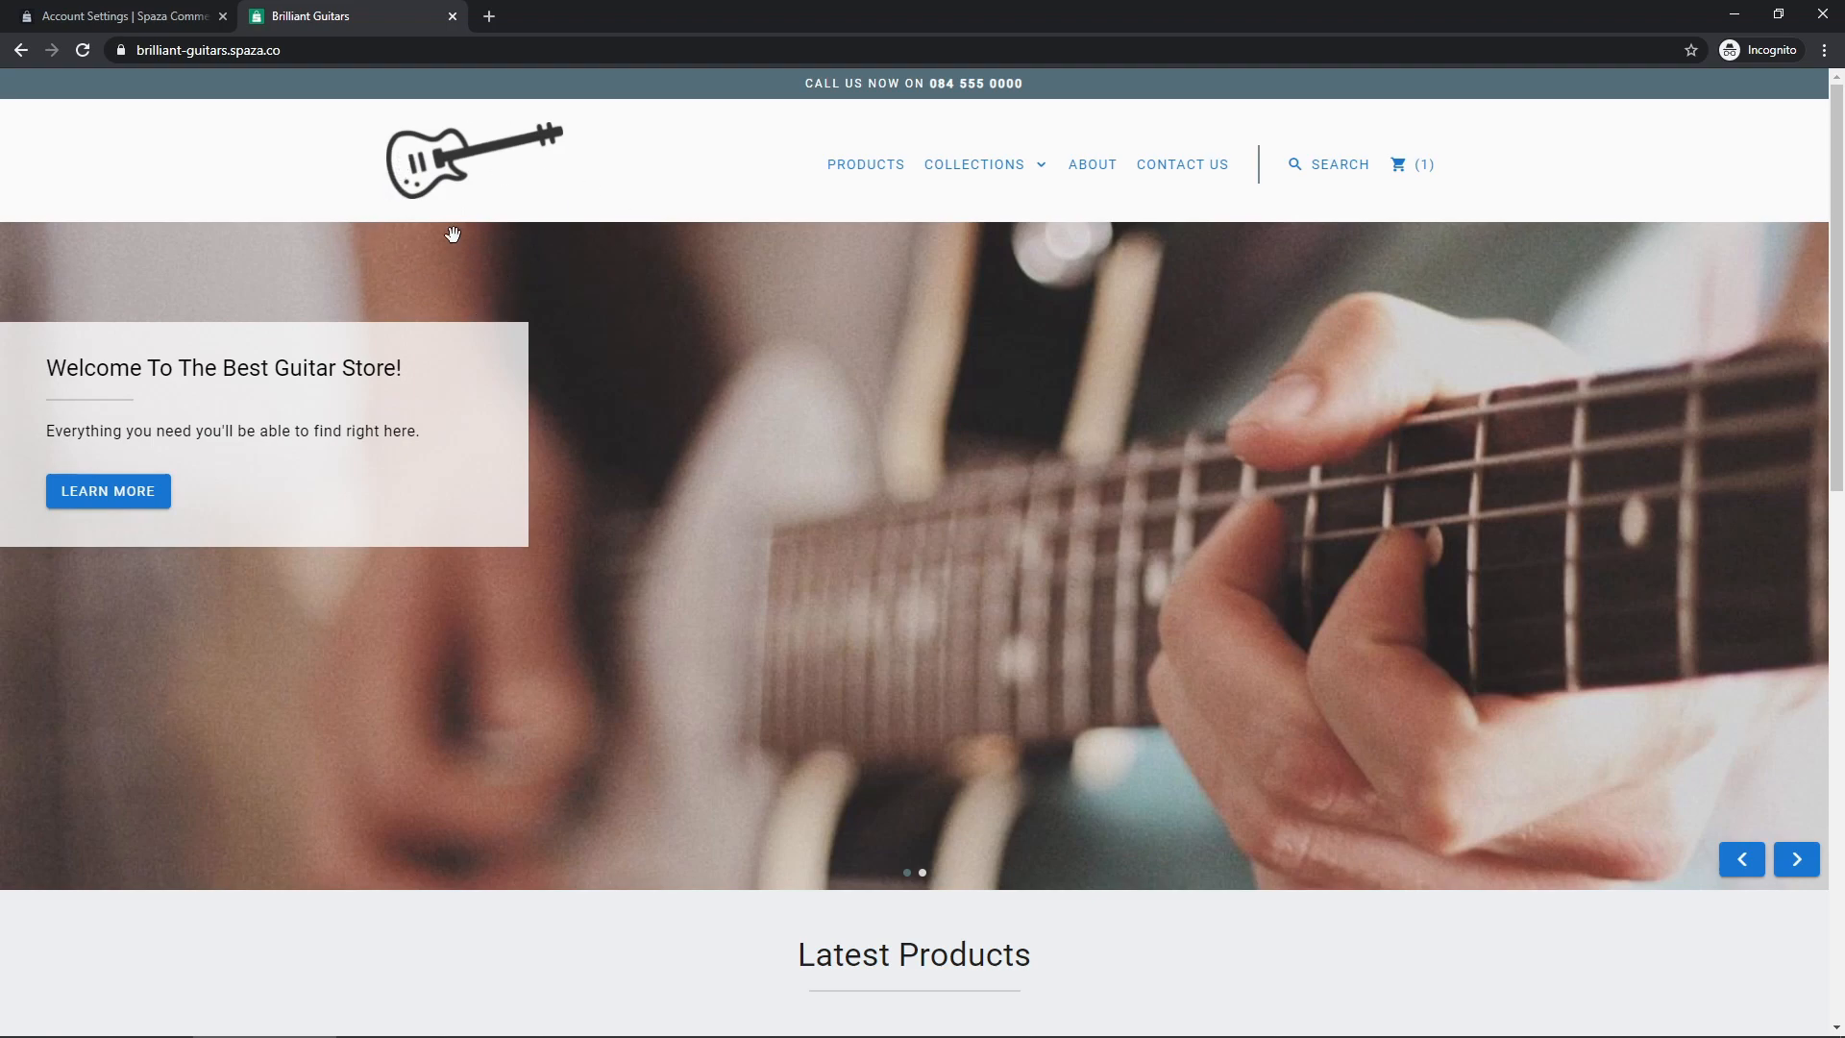
pyautogui.scroll(-12, 424, 301)
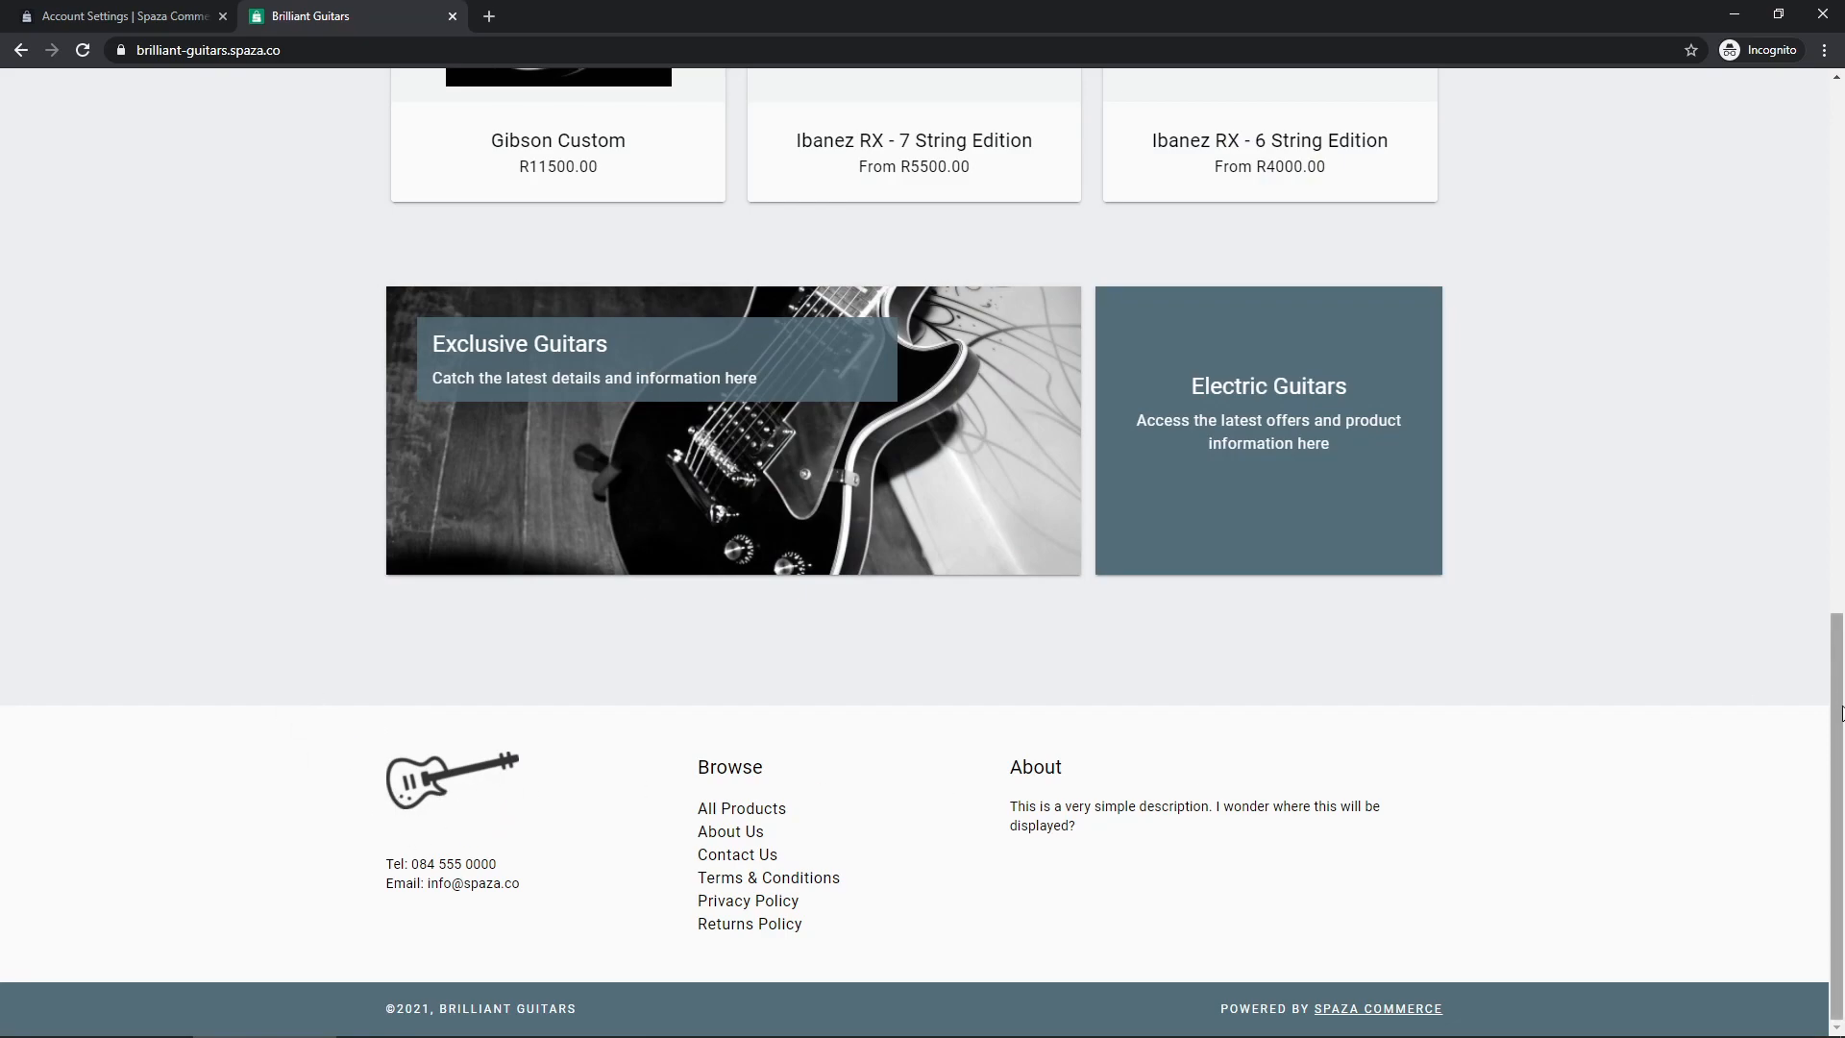
pyautogui.scroll(12, 1840, 713)
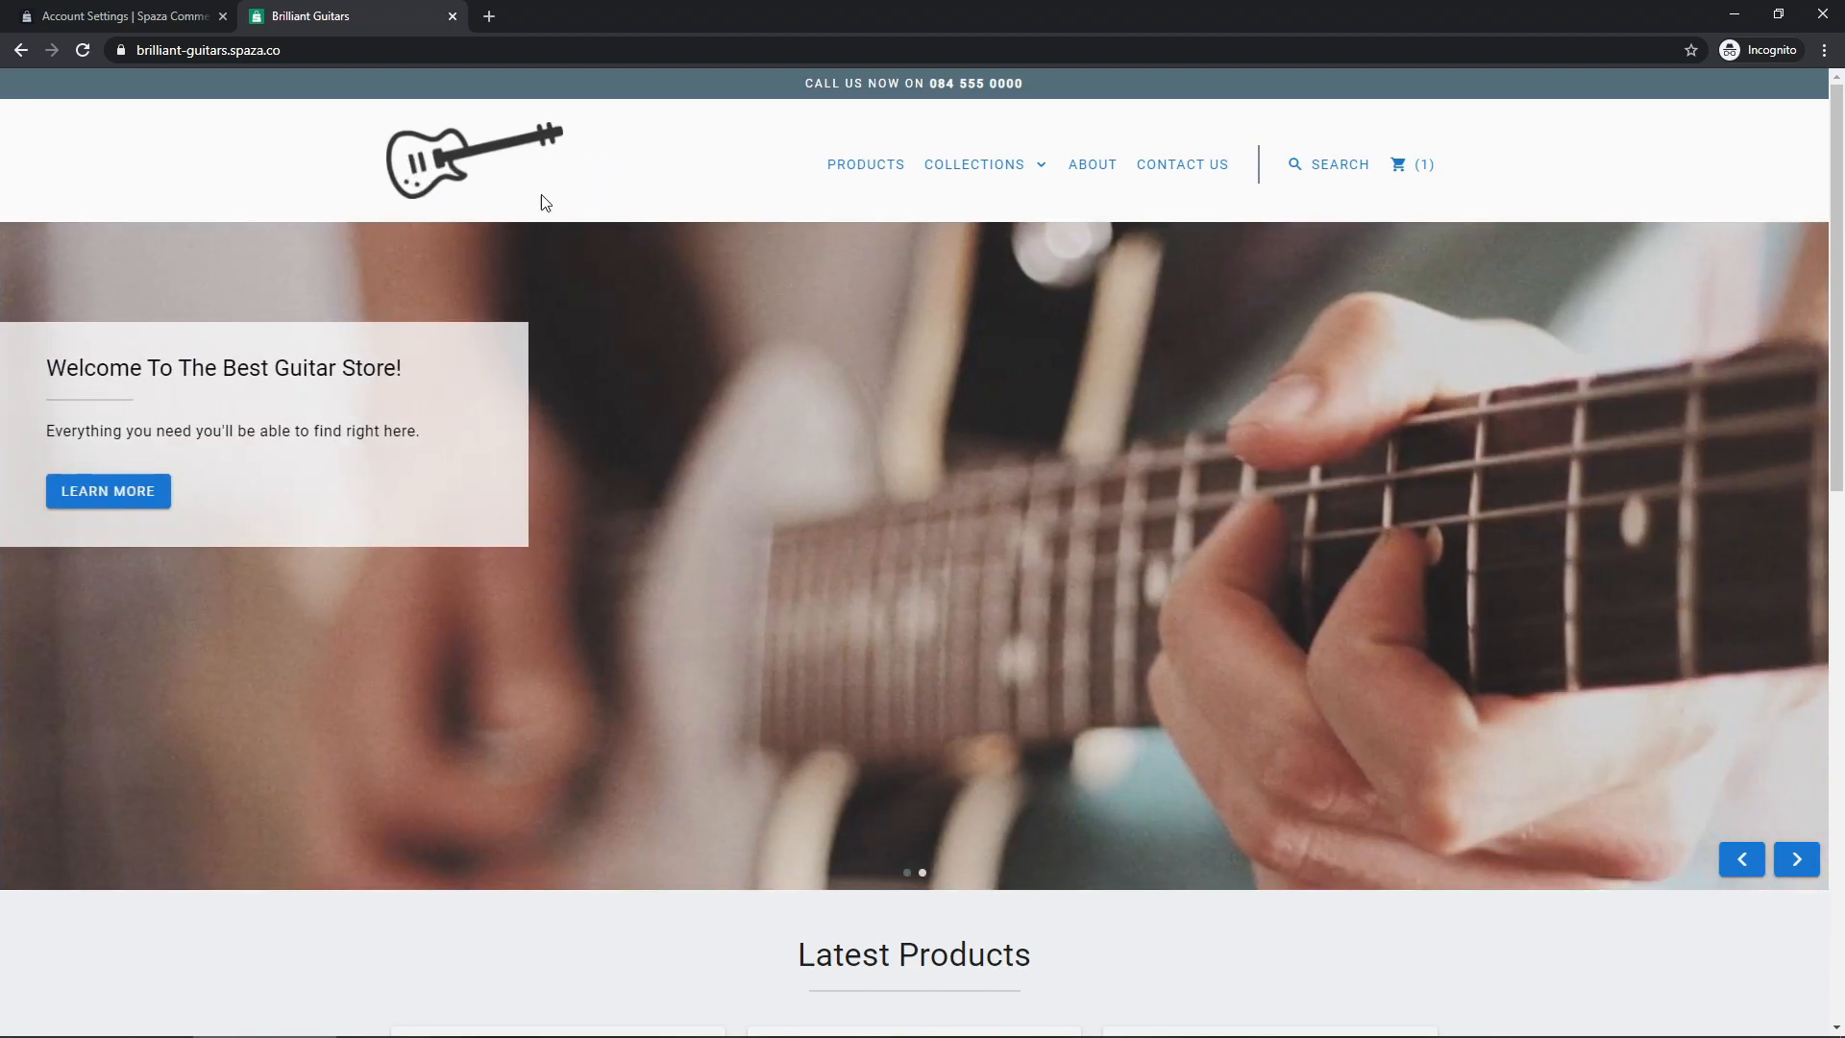
# Paste the example handle MyTwitterHandle into the Store Twitter Handle field
pyautogui.click(120, 17)
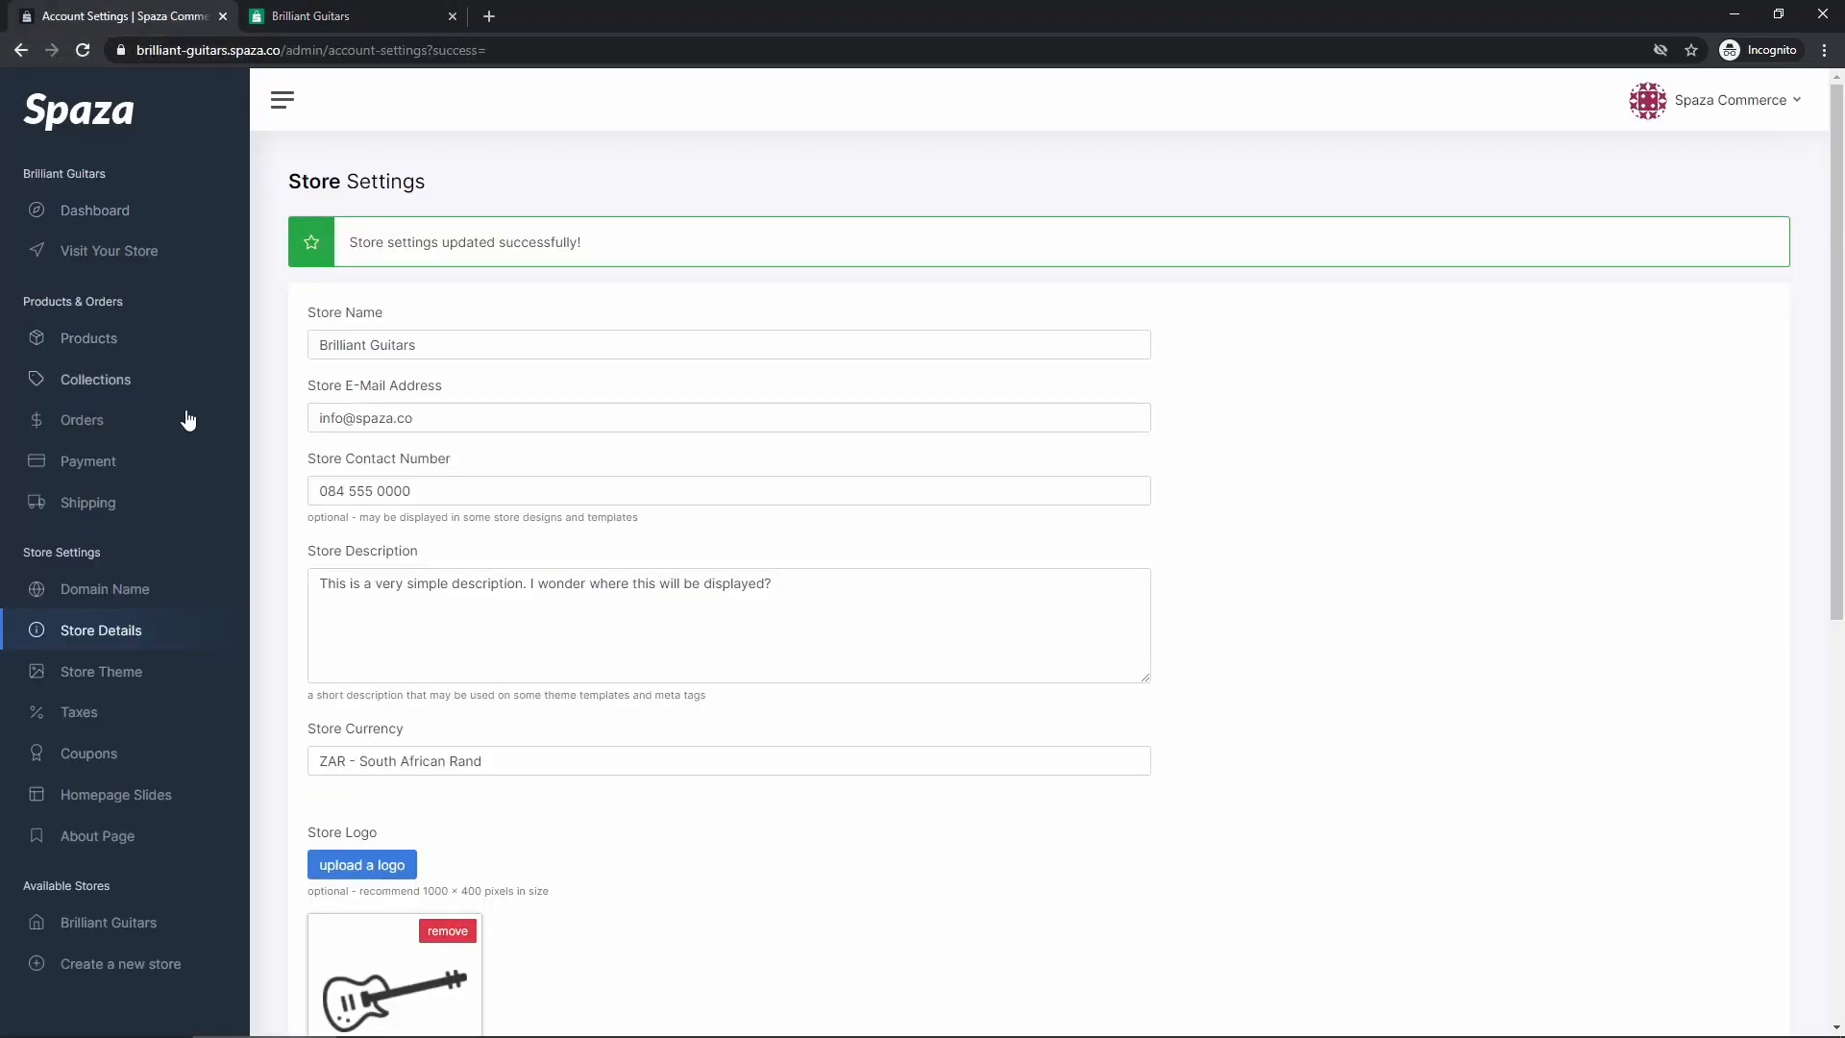
pyautogui.scroll(-5, 326, 461)
pyautogui.scroll(-3, 327, 462)
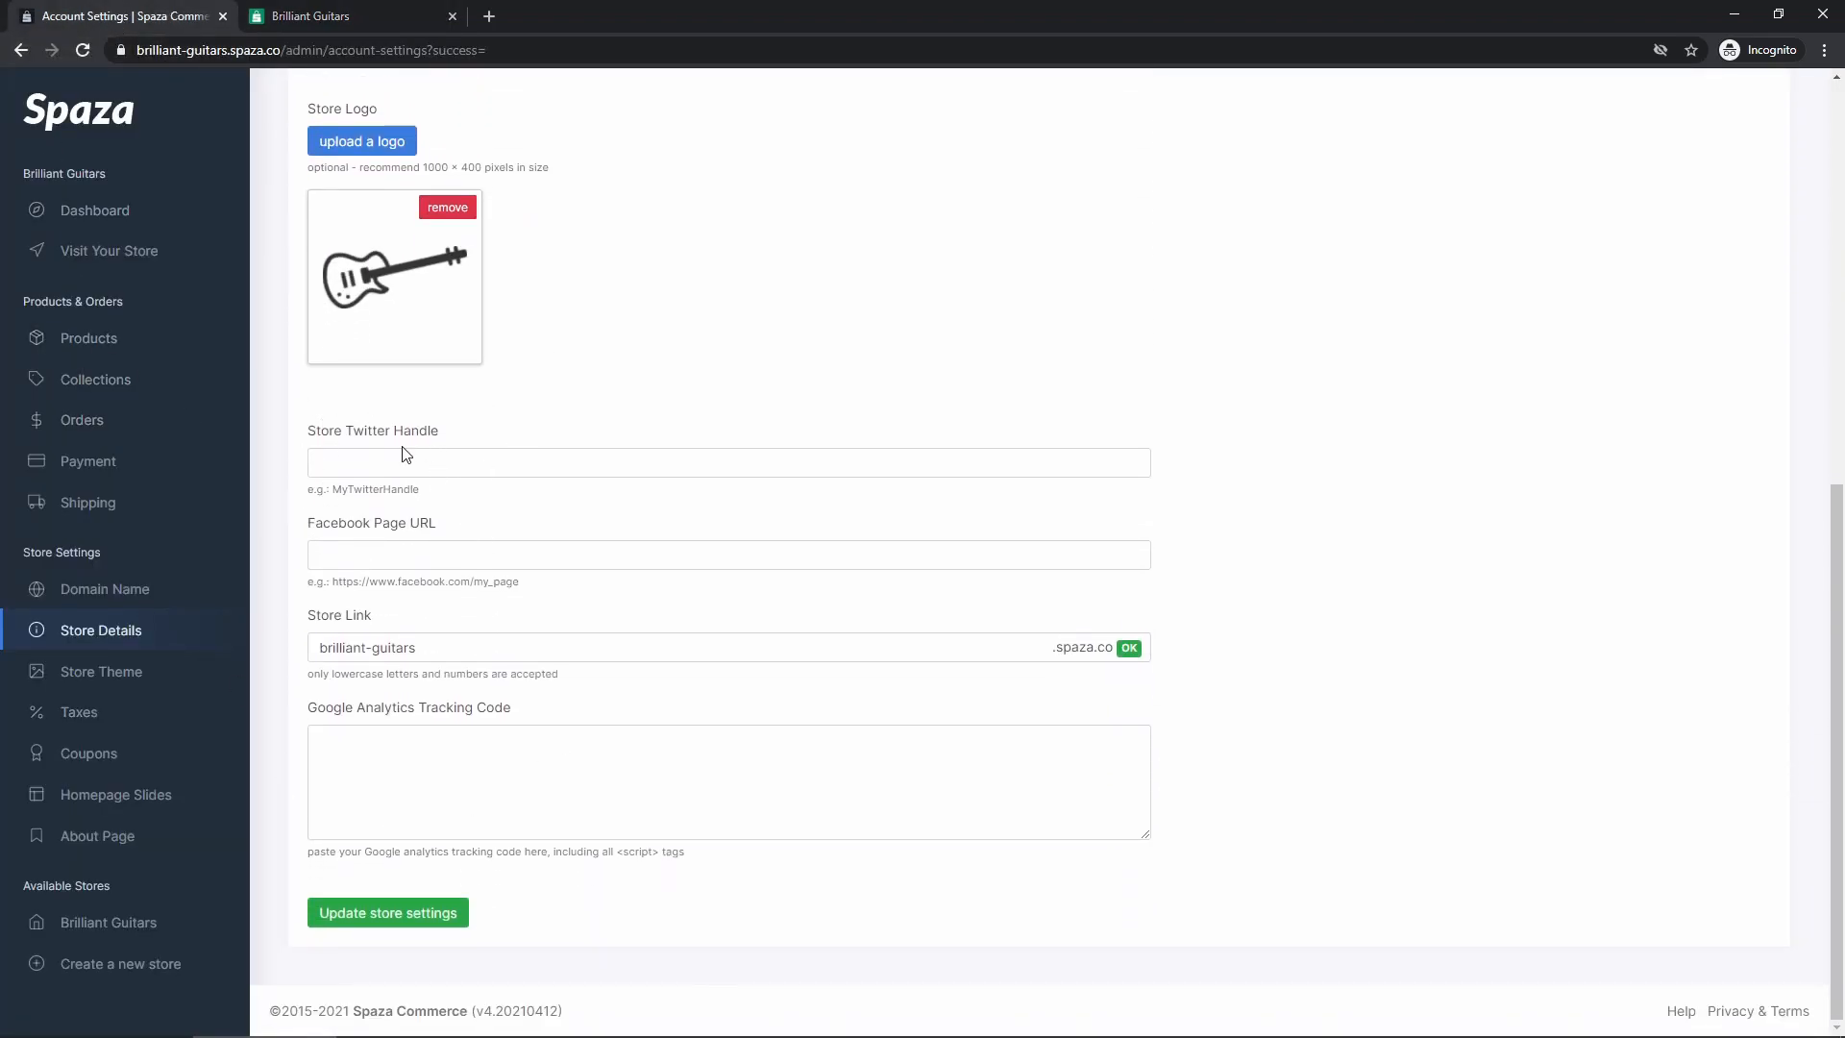
pyautogui.moveTo(307, 429); pyautogui.dragTo(440, 433)
pyautogui.click(440, 432)
pyautogui.click(493, 459)
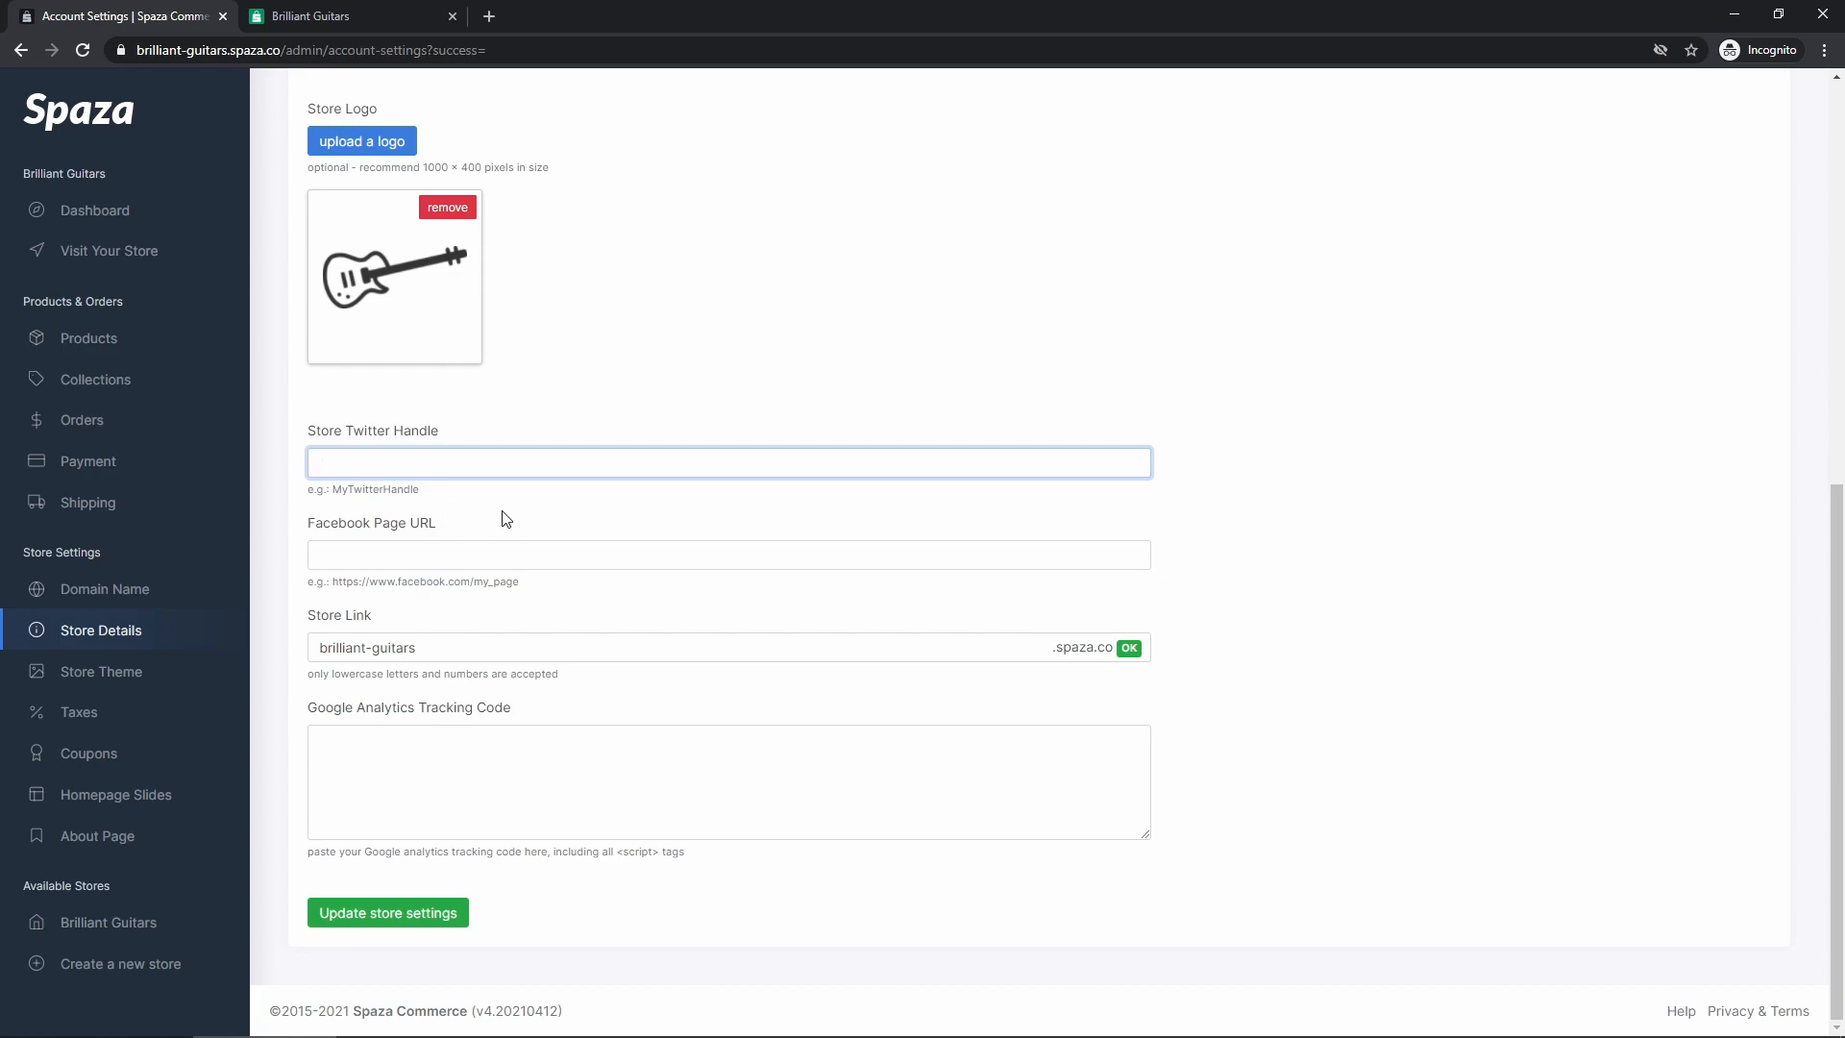
pyautogui.doubleClick(369, 492)
pyautogui.hotkey('ctrl', 'c')
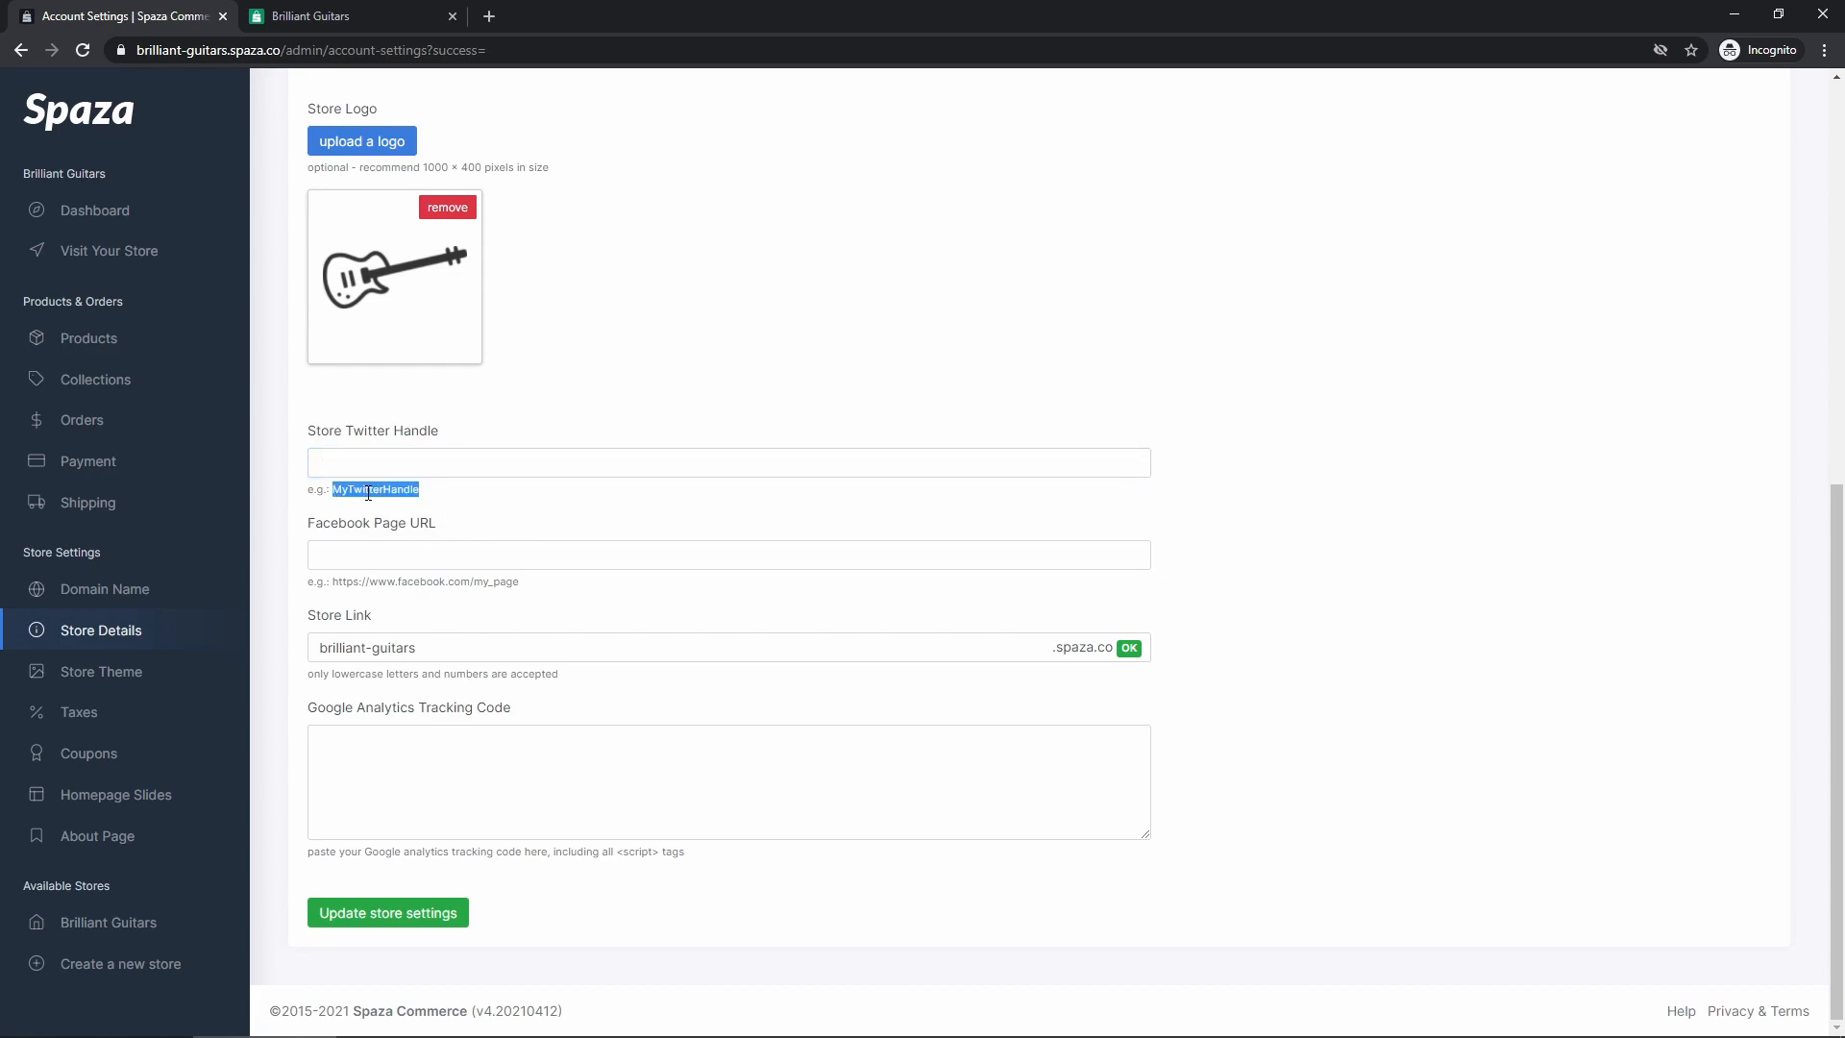
pyautogui.click(370, 469)
pyautogui.hotkey('ctrl', 'v')
pyautogui.click(463, 504)
pyautogui.moveTo(332, 585); pyautogui.dragTo(528, 596)
pyautogui.hotkey('ctrl', 'c')
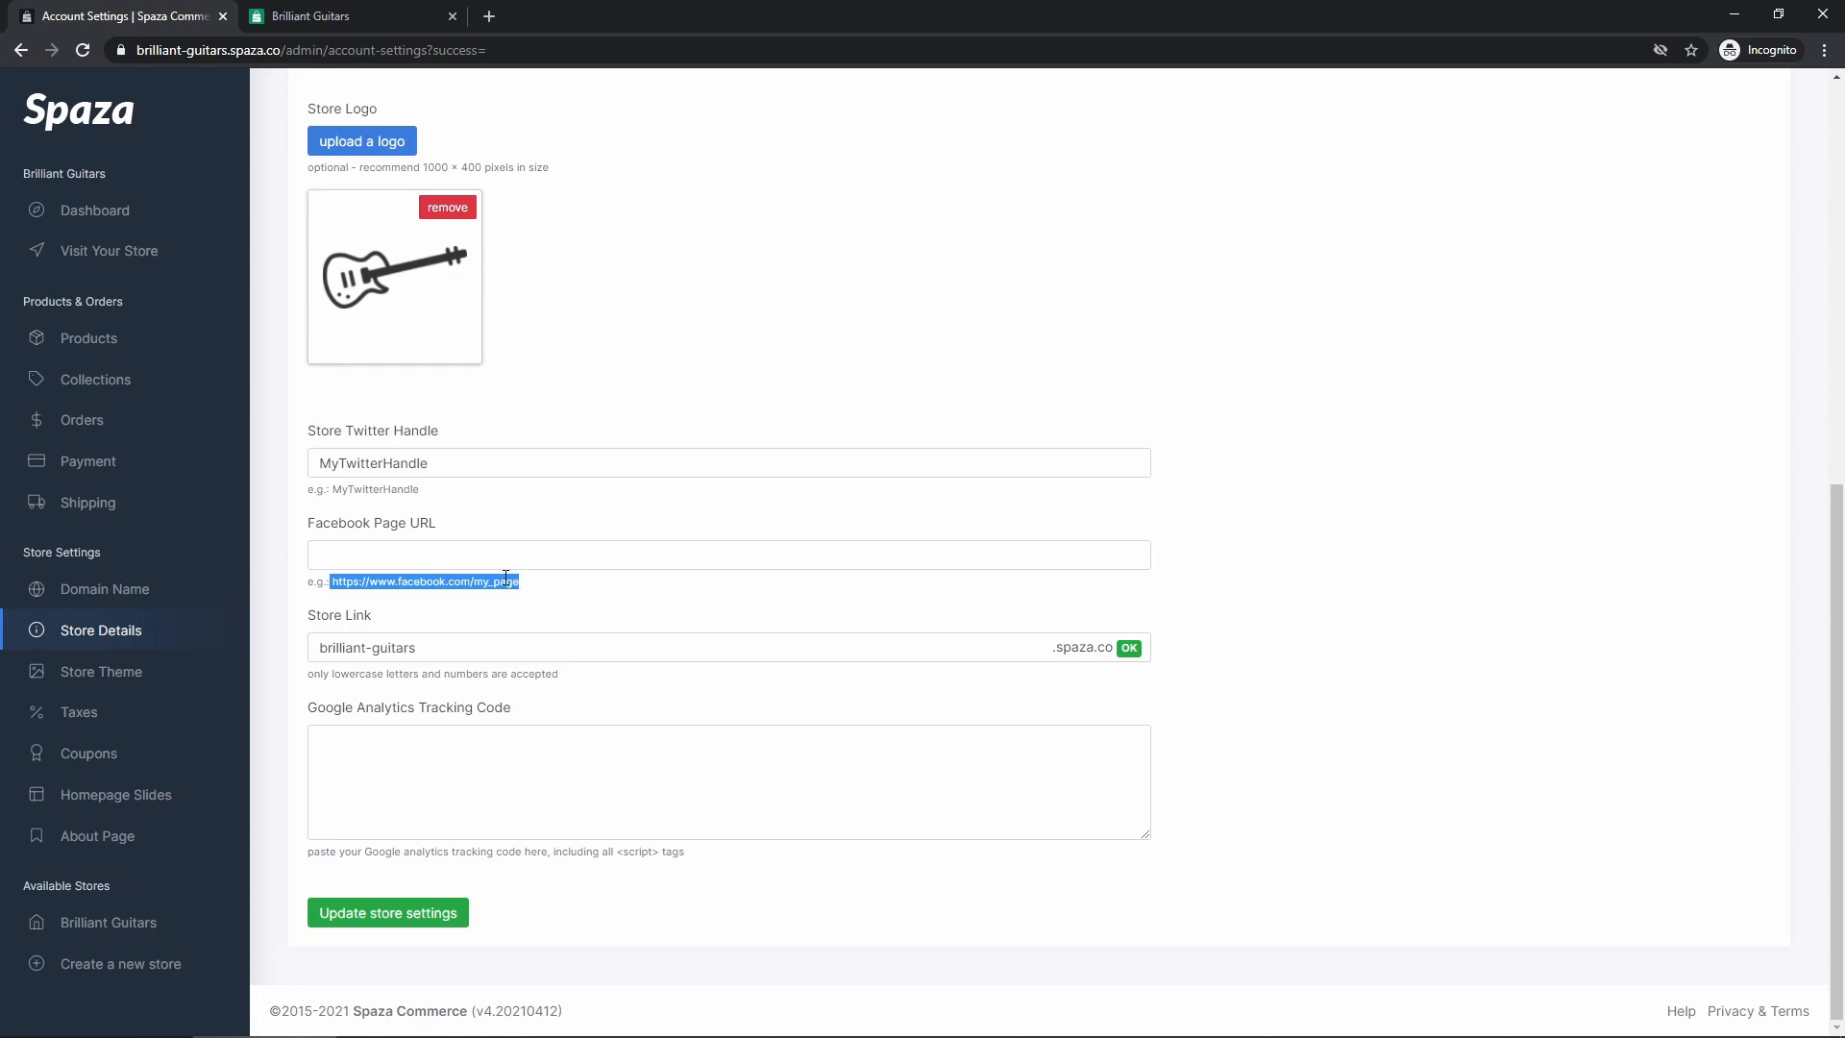
pyautogui.click(462, 556)
pyautogui.hotkey('ctrl', 'v')
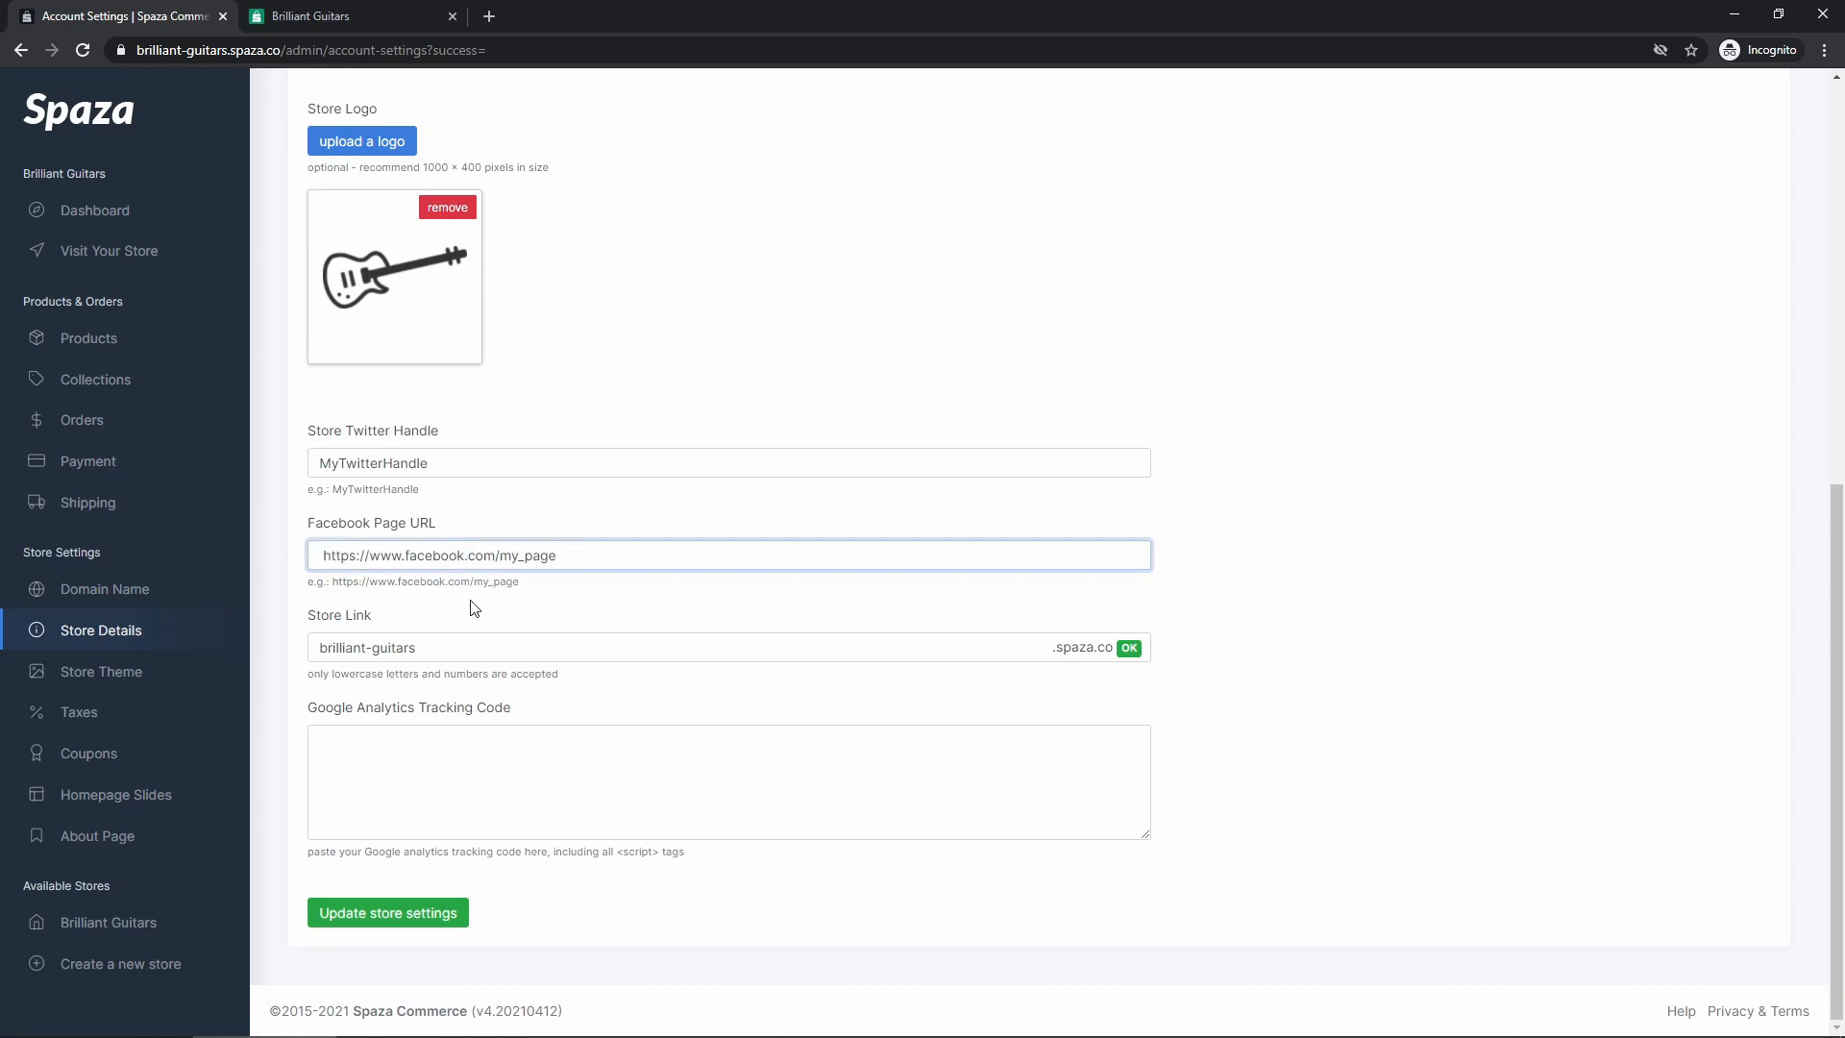
pyautogui.press('Home')
pyautogui.press('Delete')
pyautogui.click(487, 584)
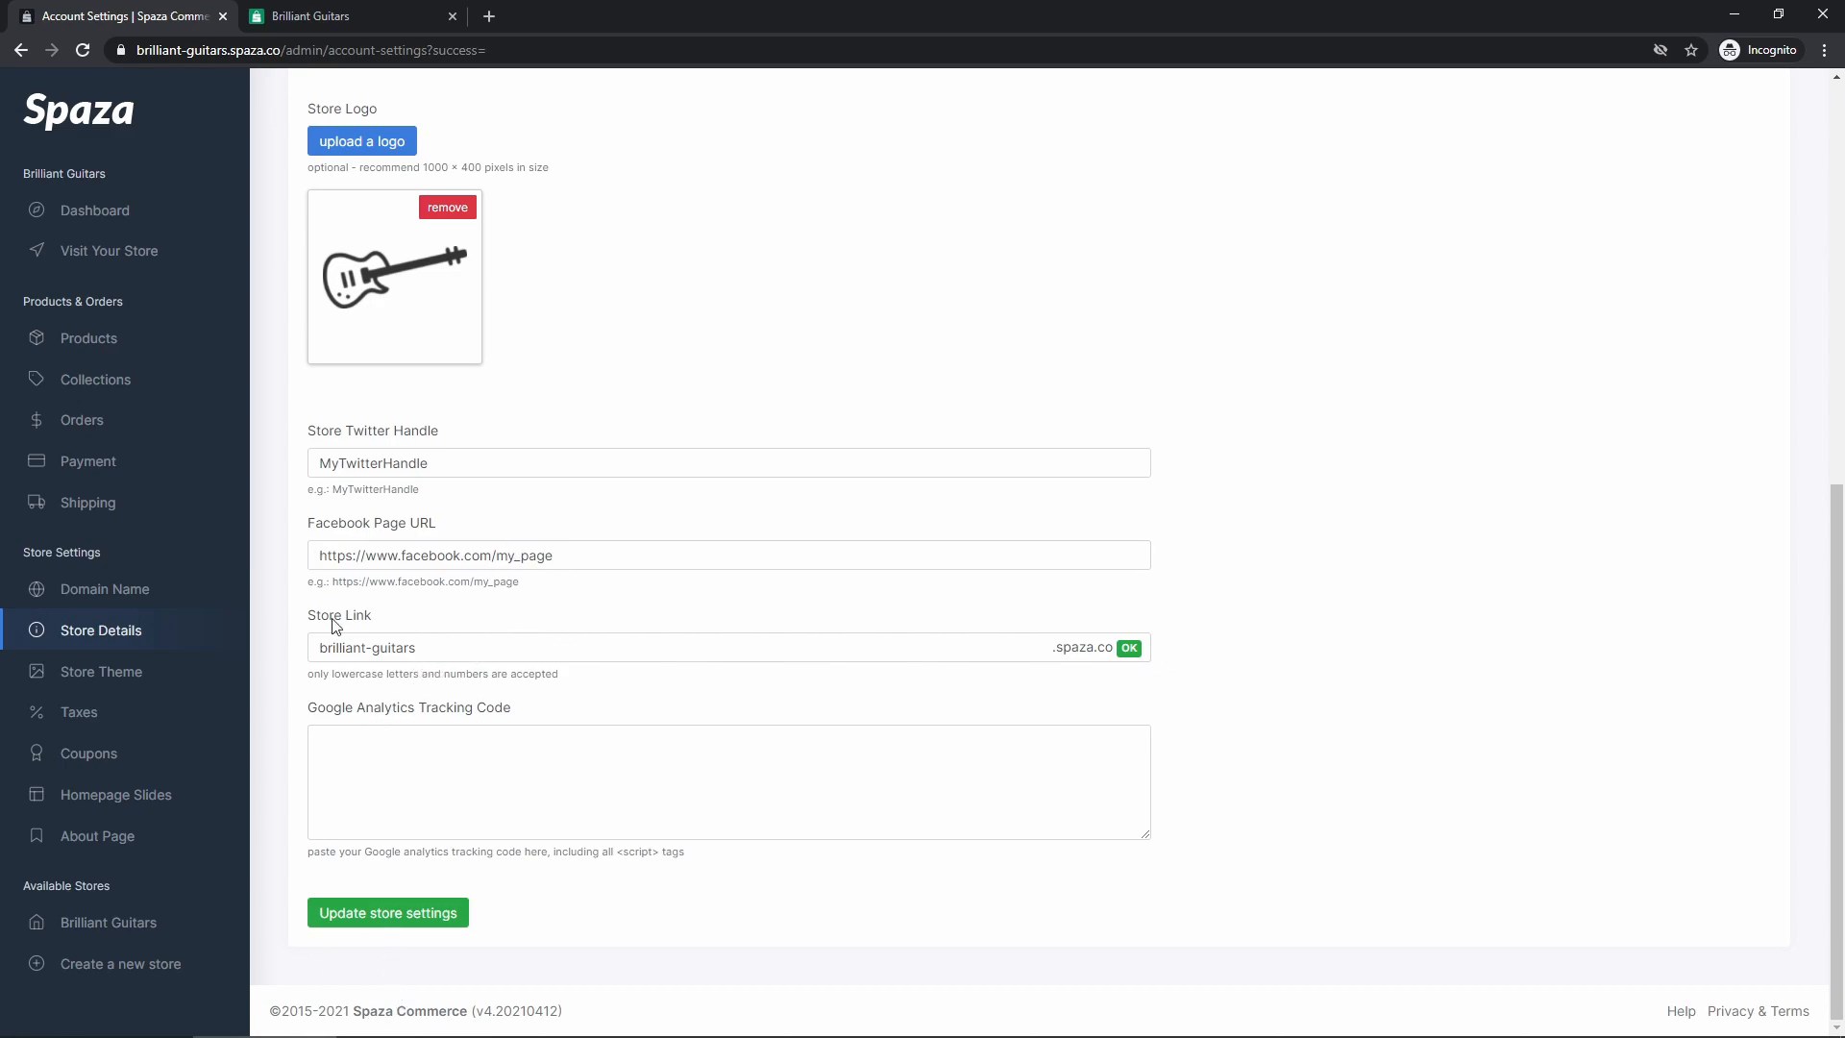
pyautogui.click(374, 914)
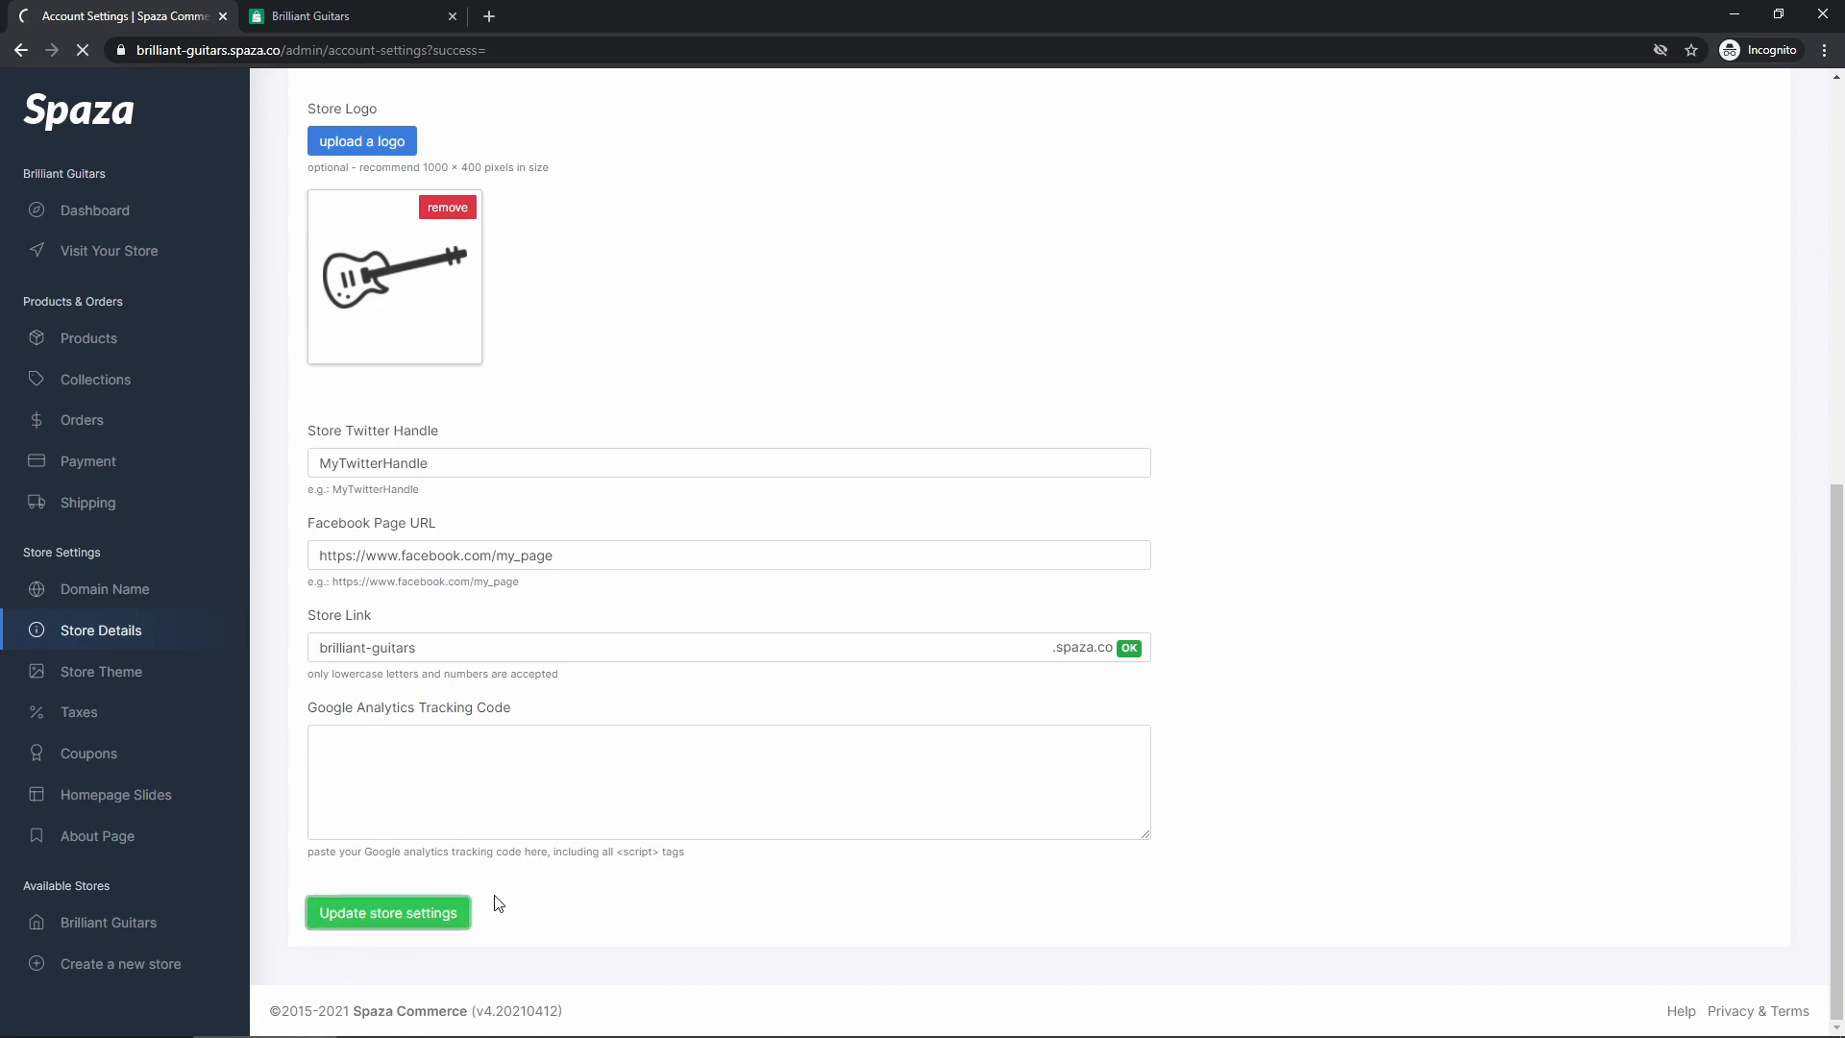
# Reload the storefront footer to check the new Twitter and Facebook icons
pyautogui.click(337, 17)
pyautogui.scroll(-13, 471, 581)
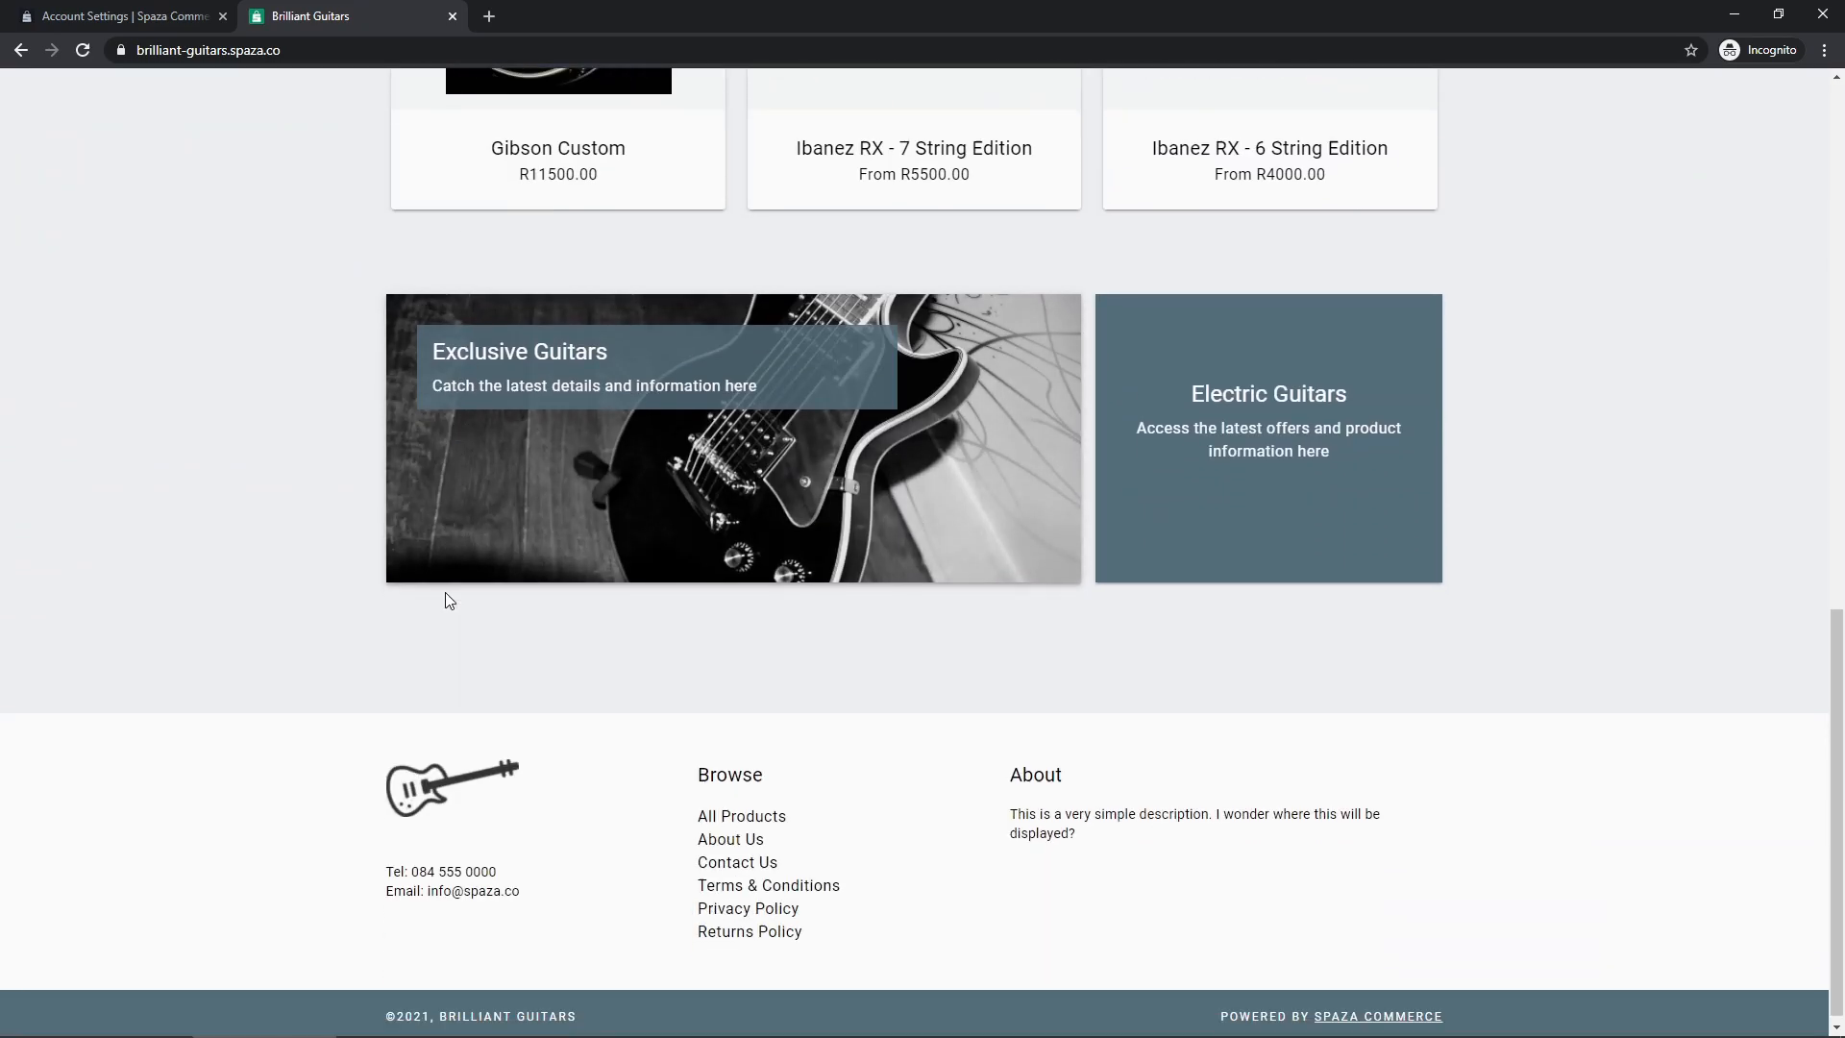
pyautogui.click(82, 50)
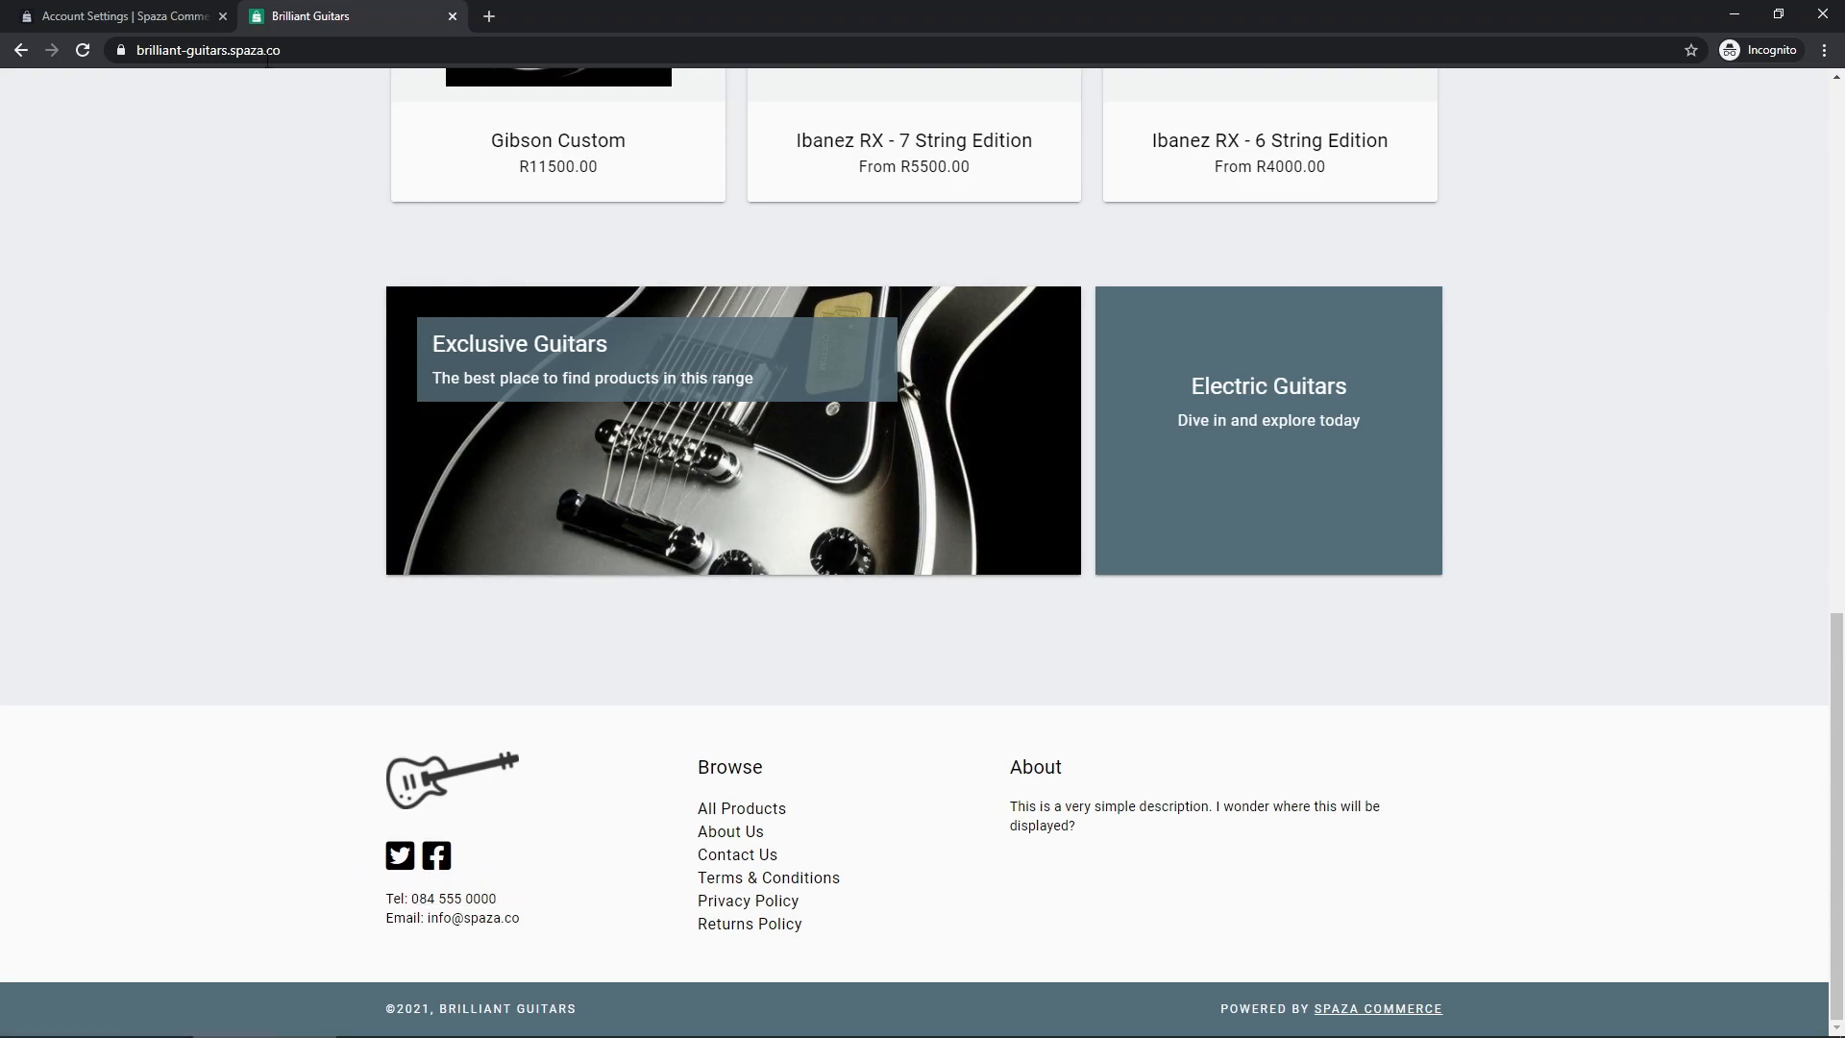
pyautogui.click(158, 18)
# Empty the Twitter handle and Facebook page URL fields, then save the store settings
pyautogui.scroll(-8, 279, 659)
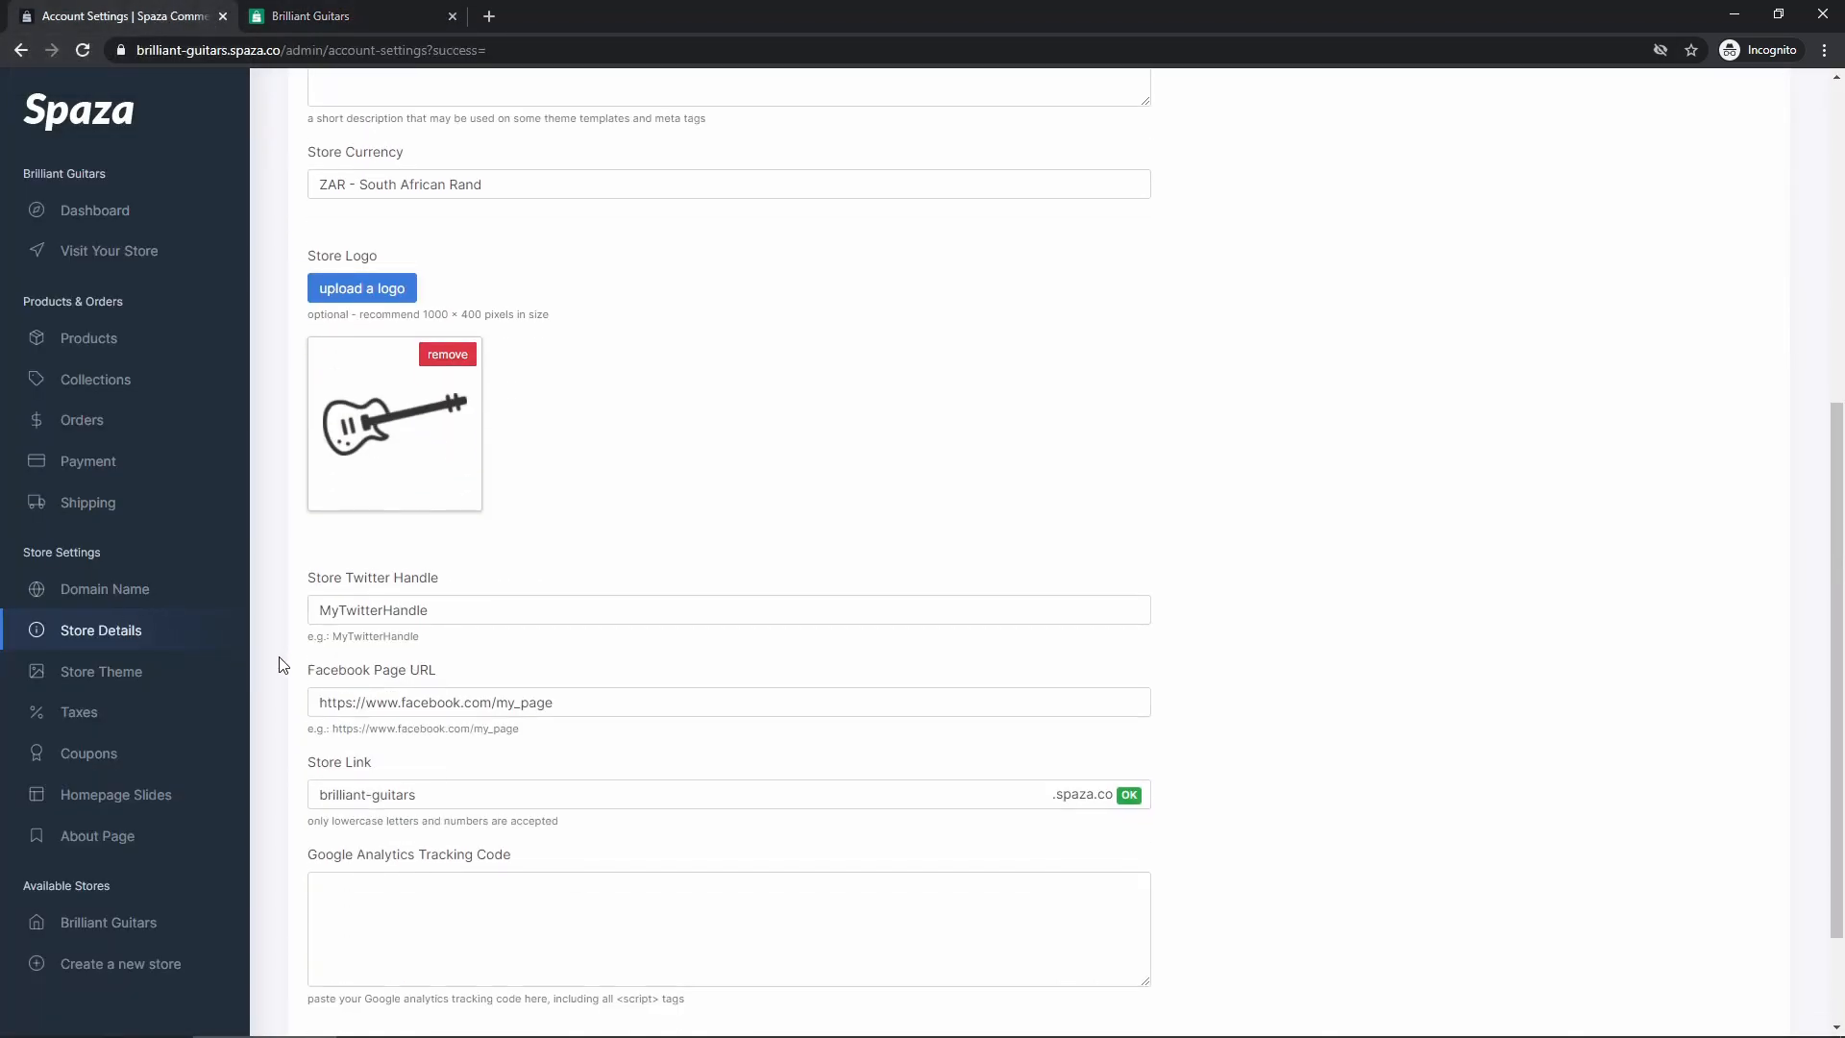
pyautogui.tripleClick(436, 460)
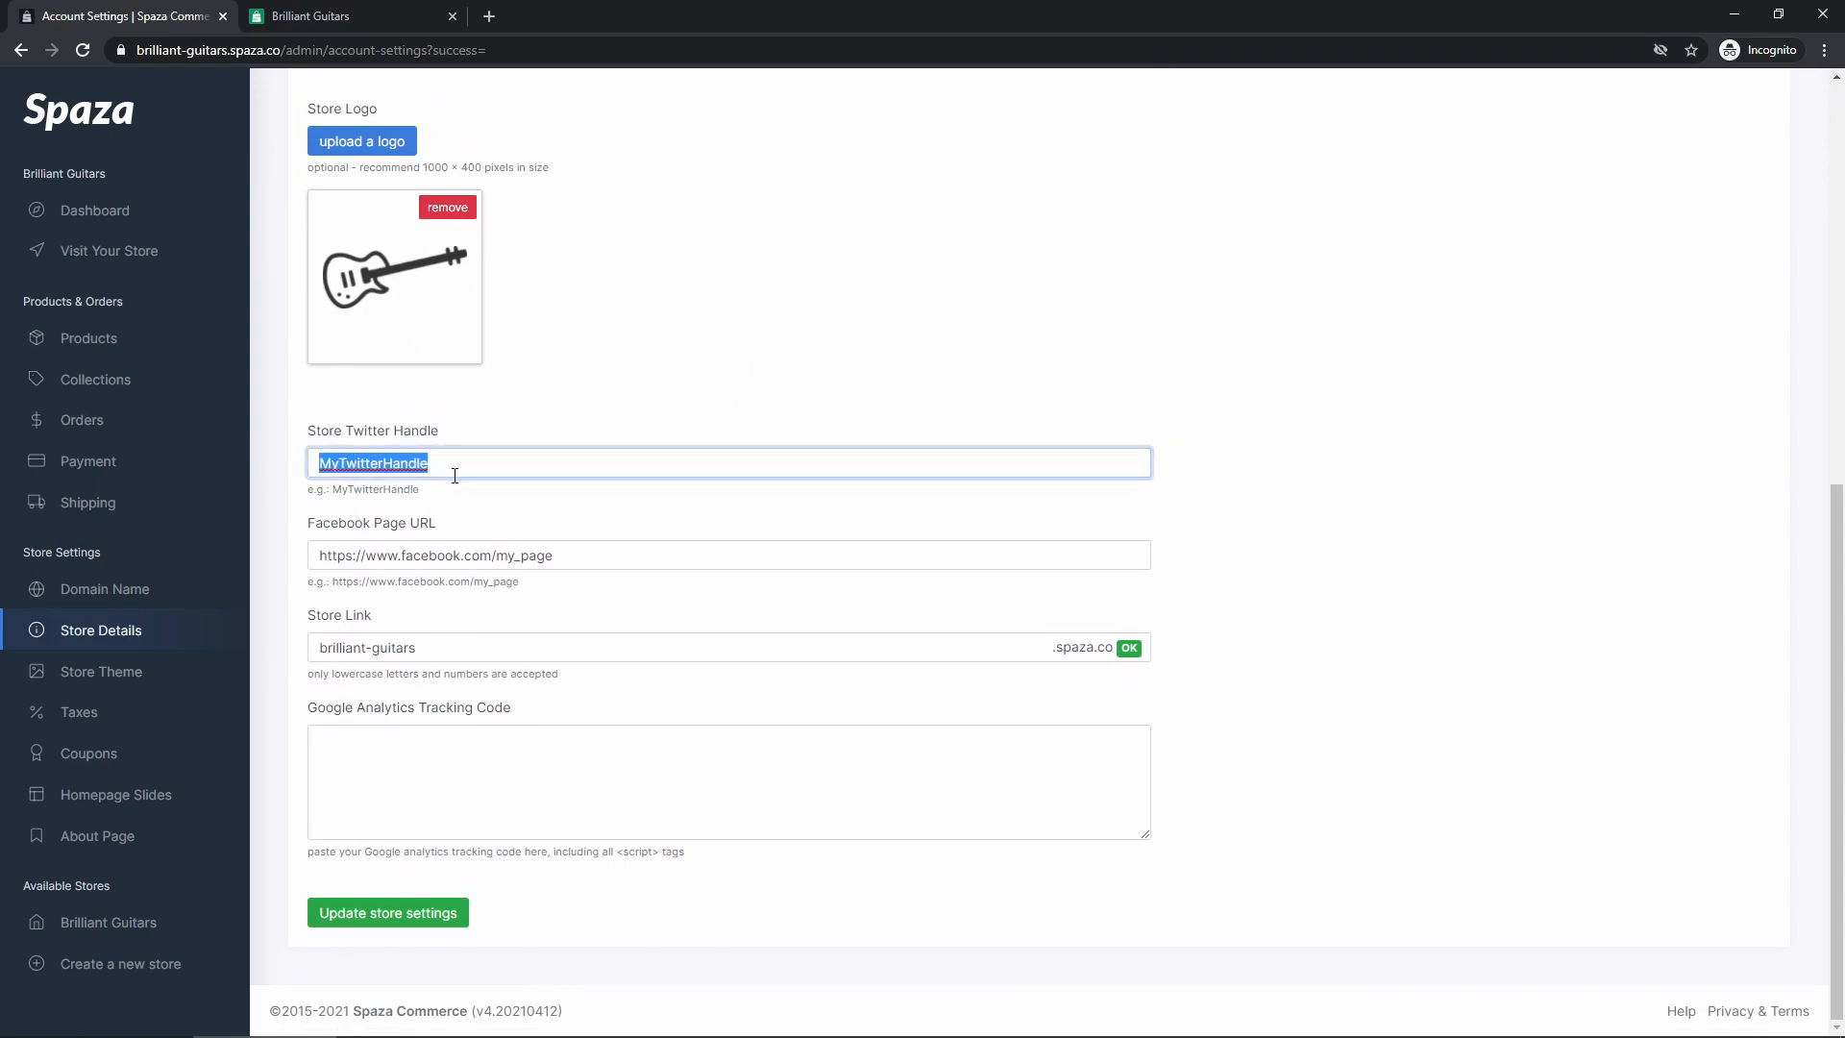
pyautogui.press('BackSpace')
pyautogui.tripleClick(528, 554)
pyautogui.press('BackSpace')
pyautogui.click(556, 625)
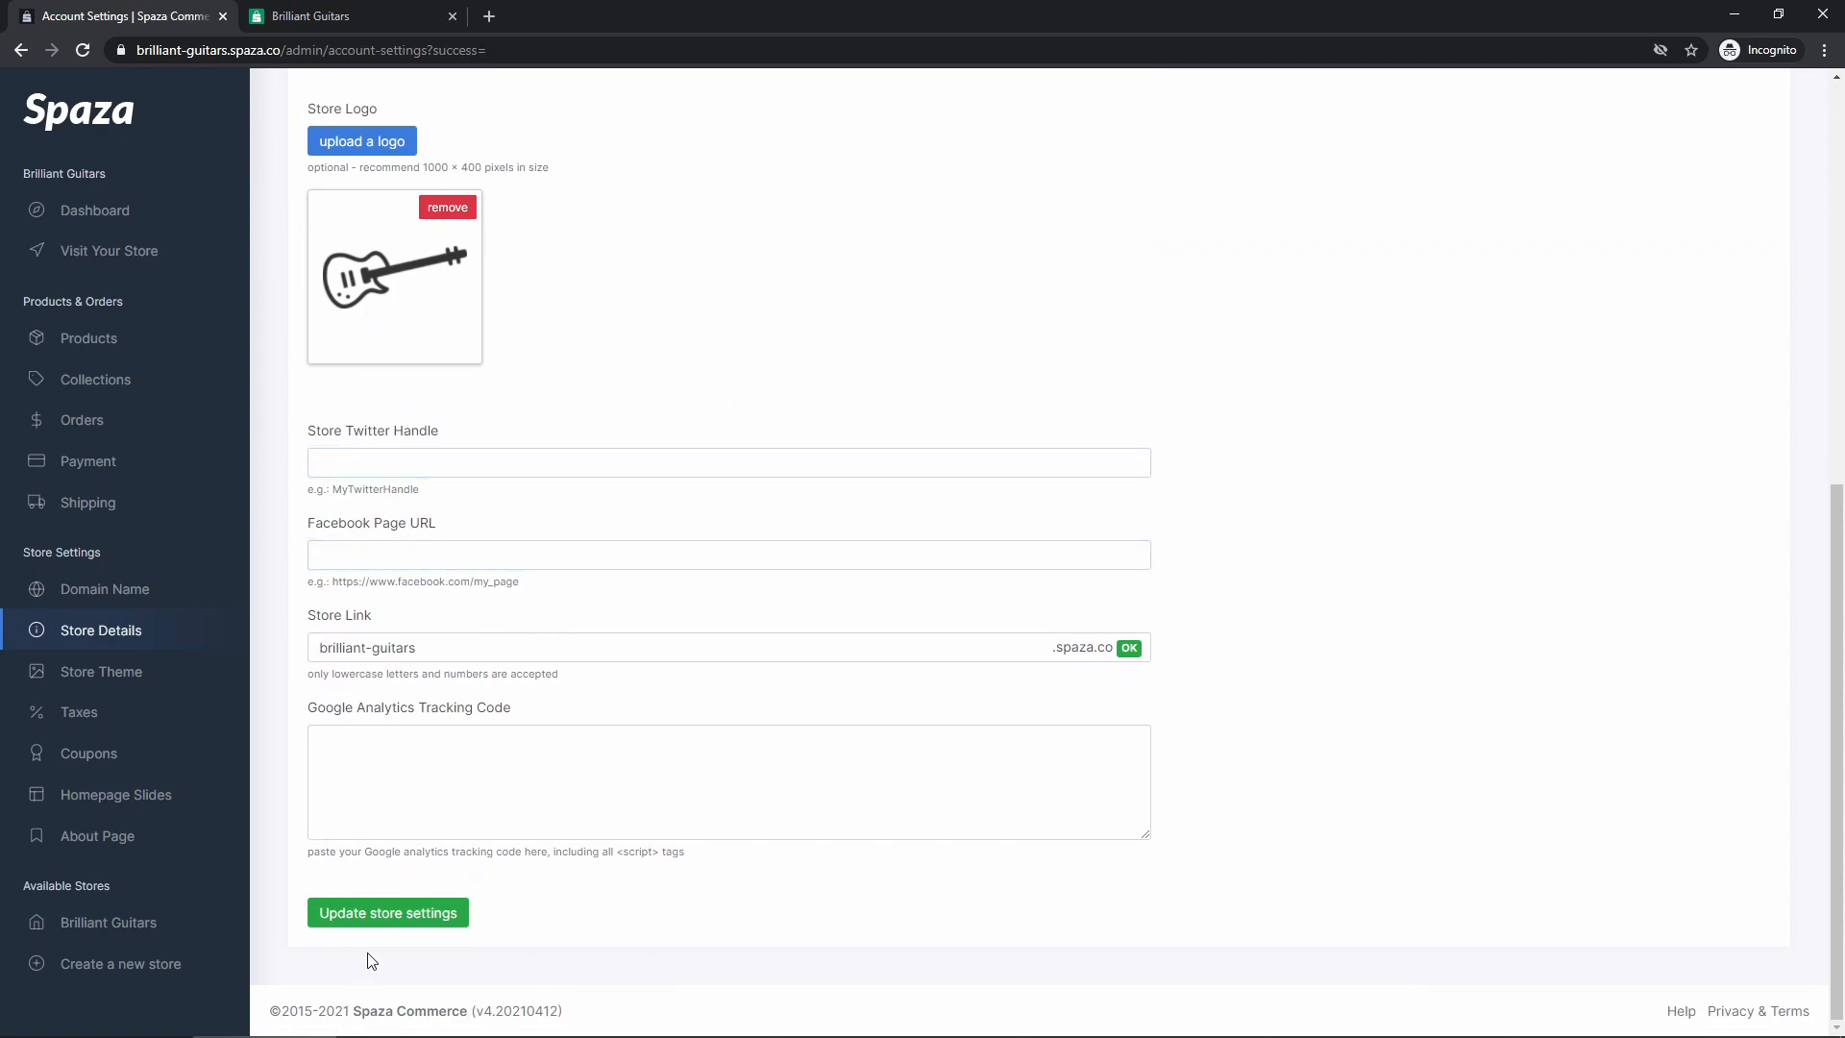
pyautogui.click(371, 920)
pyautogui.scroll(-10, 274, 846)
# Examine the current store link text and compare it with the store name in the web address
pyautogui.moveTo(425, 649); pyautogui.dragTo(320, 647)
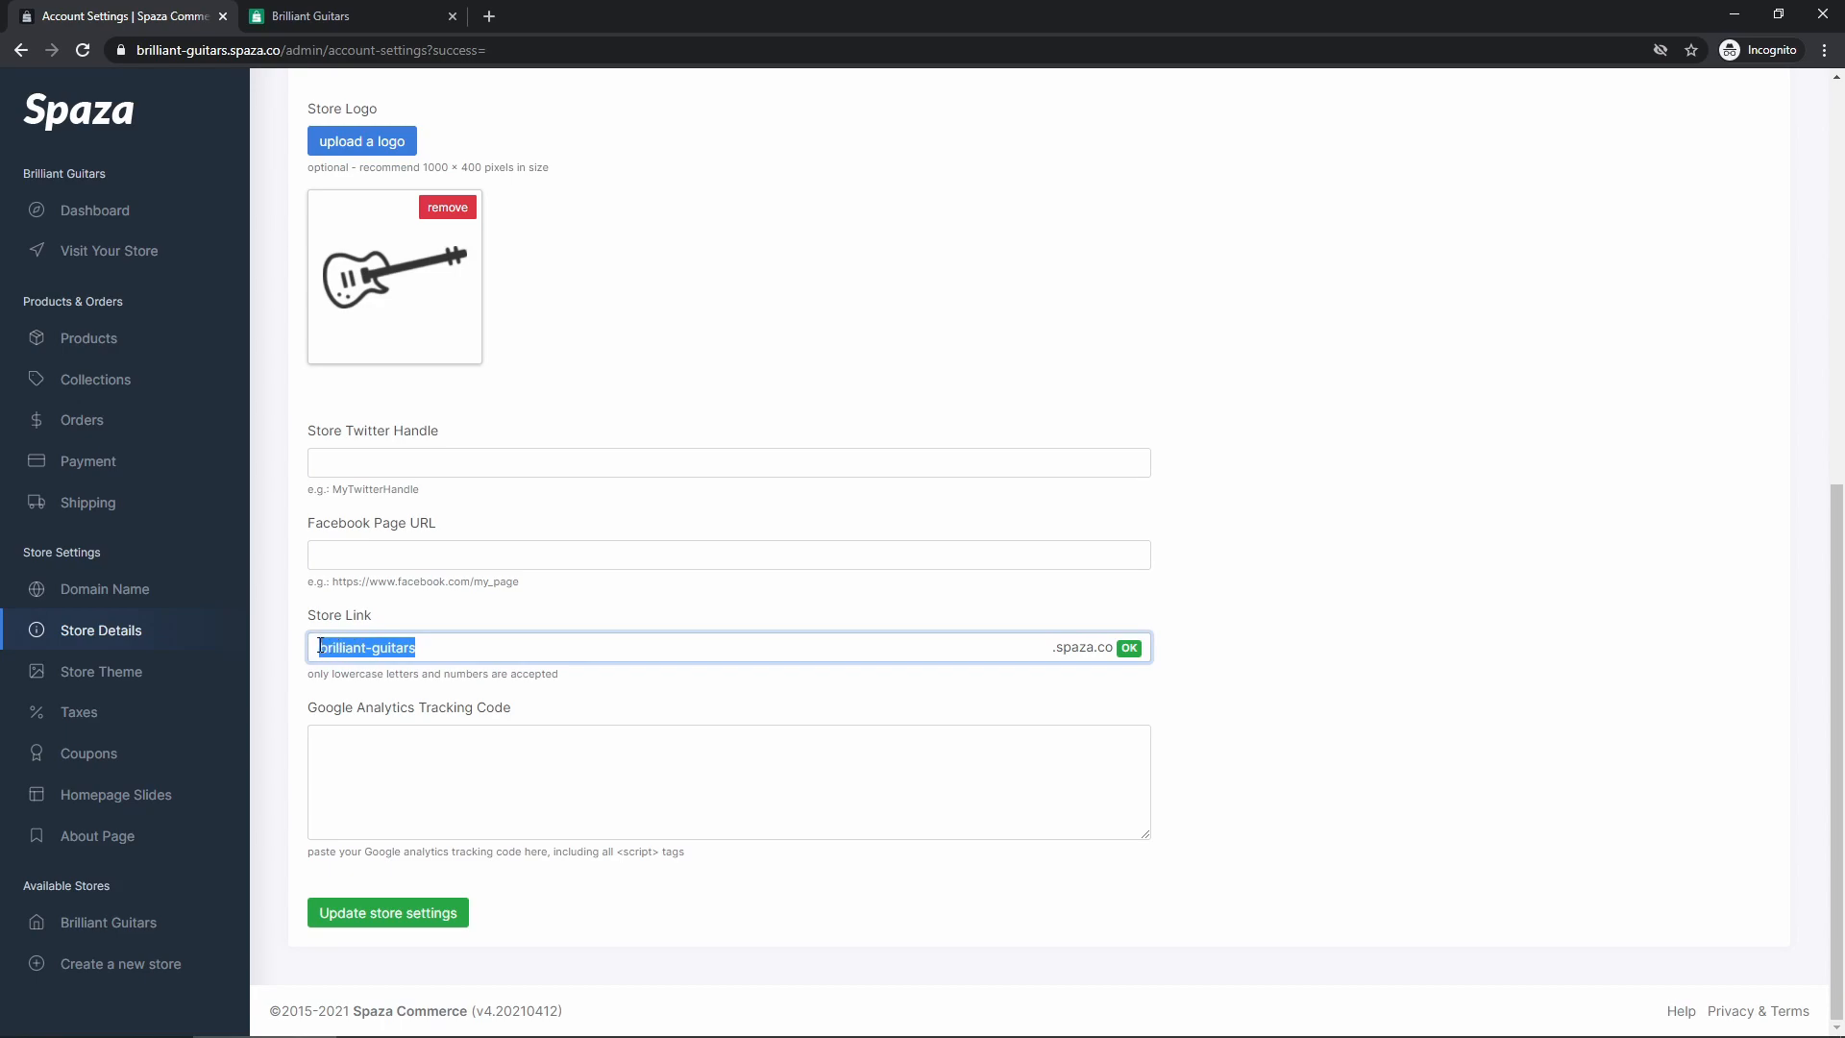
pyautogui.moveTo(265, 50)
pyautogui.mouseDown()
pyautogui.moveTo(205, 50)
pyautogui.moveTo(271, 52)
pyautogui.mouseUp()
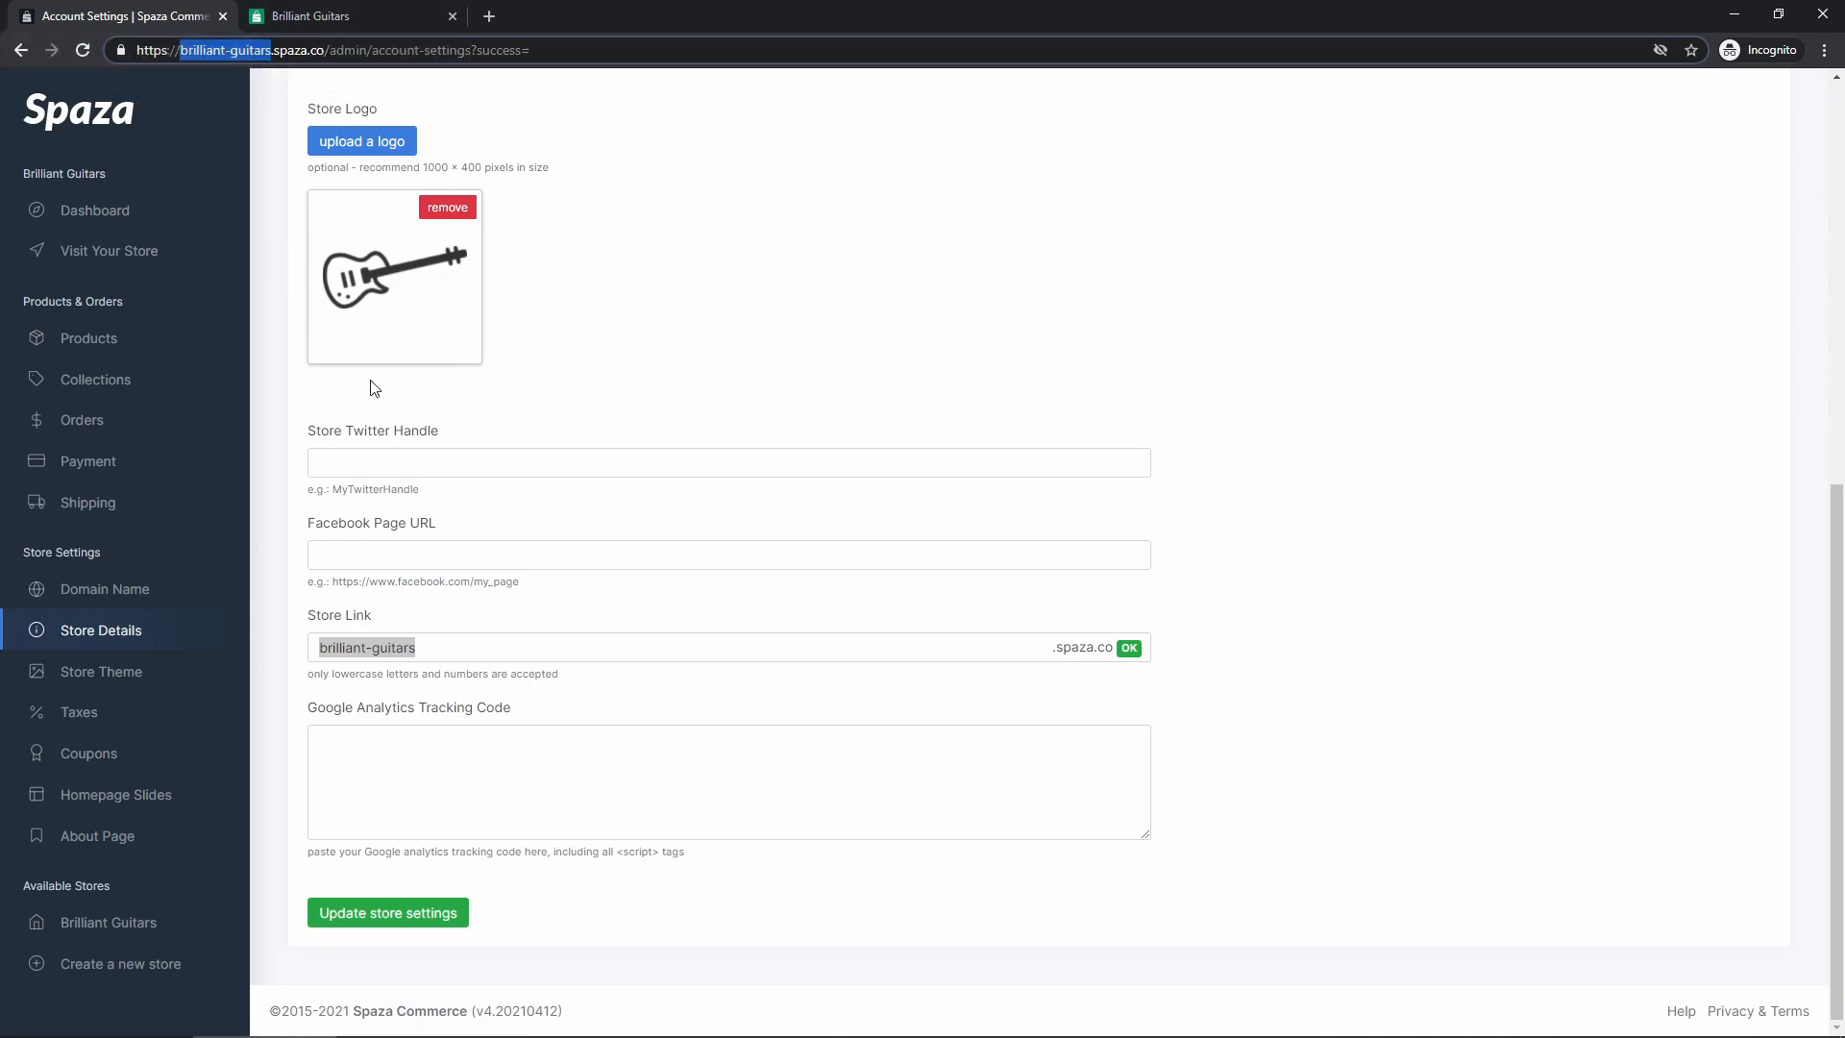
pyautogui.doubleClick(442, 653)
pyautogui.click(446, 653)
pyautogui.tripleClick(447, 654)
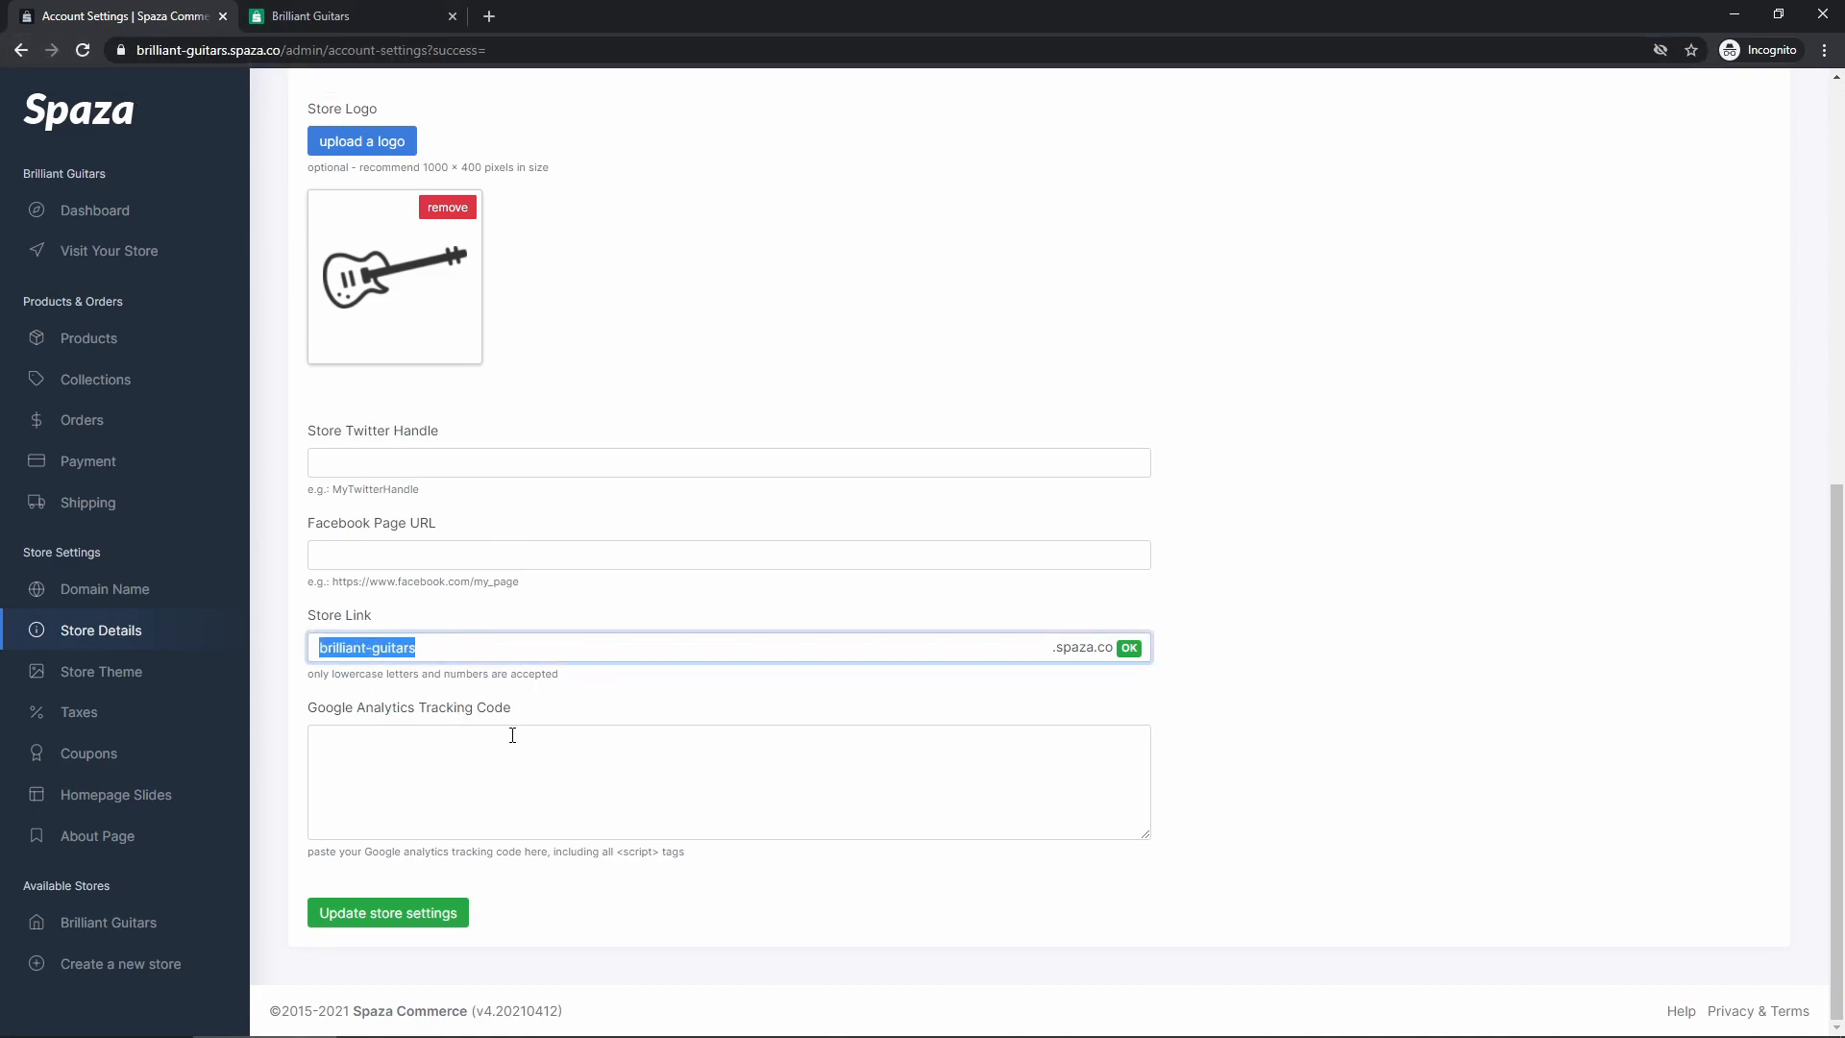
# Prefix the store link with 'totally-' to make totally-brilliant-guitars, and save
pyautogui.click(375, 647)
pyautogui.write('total-')
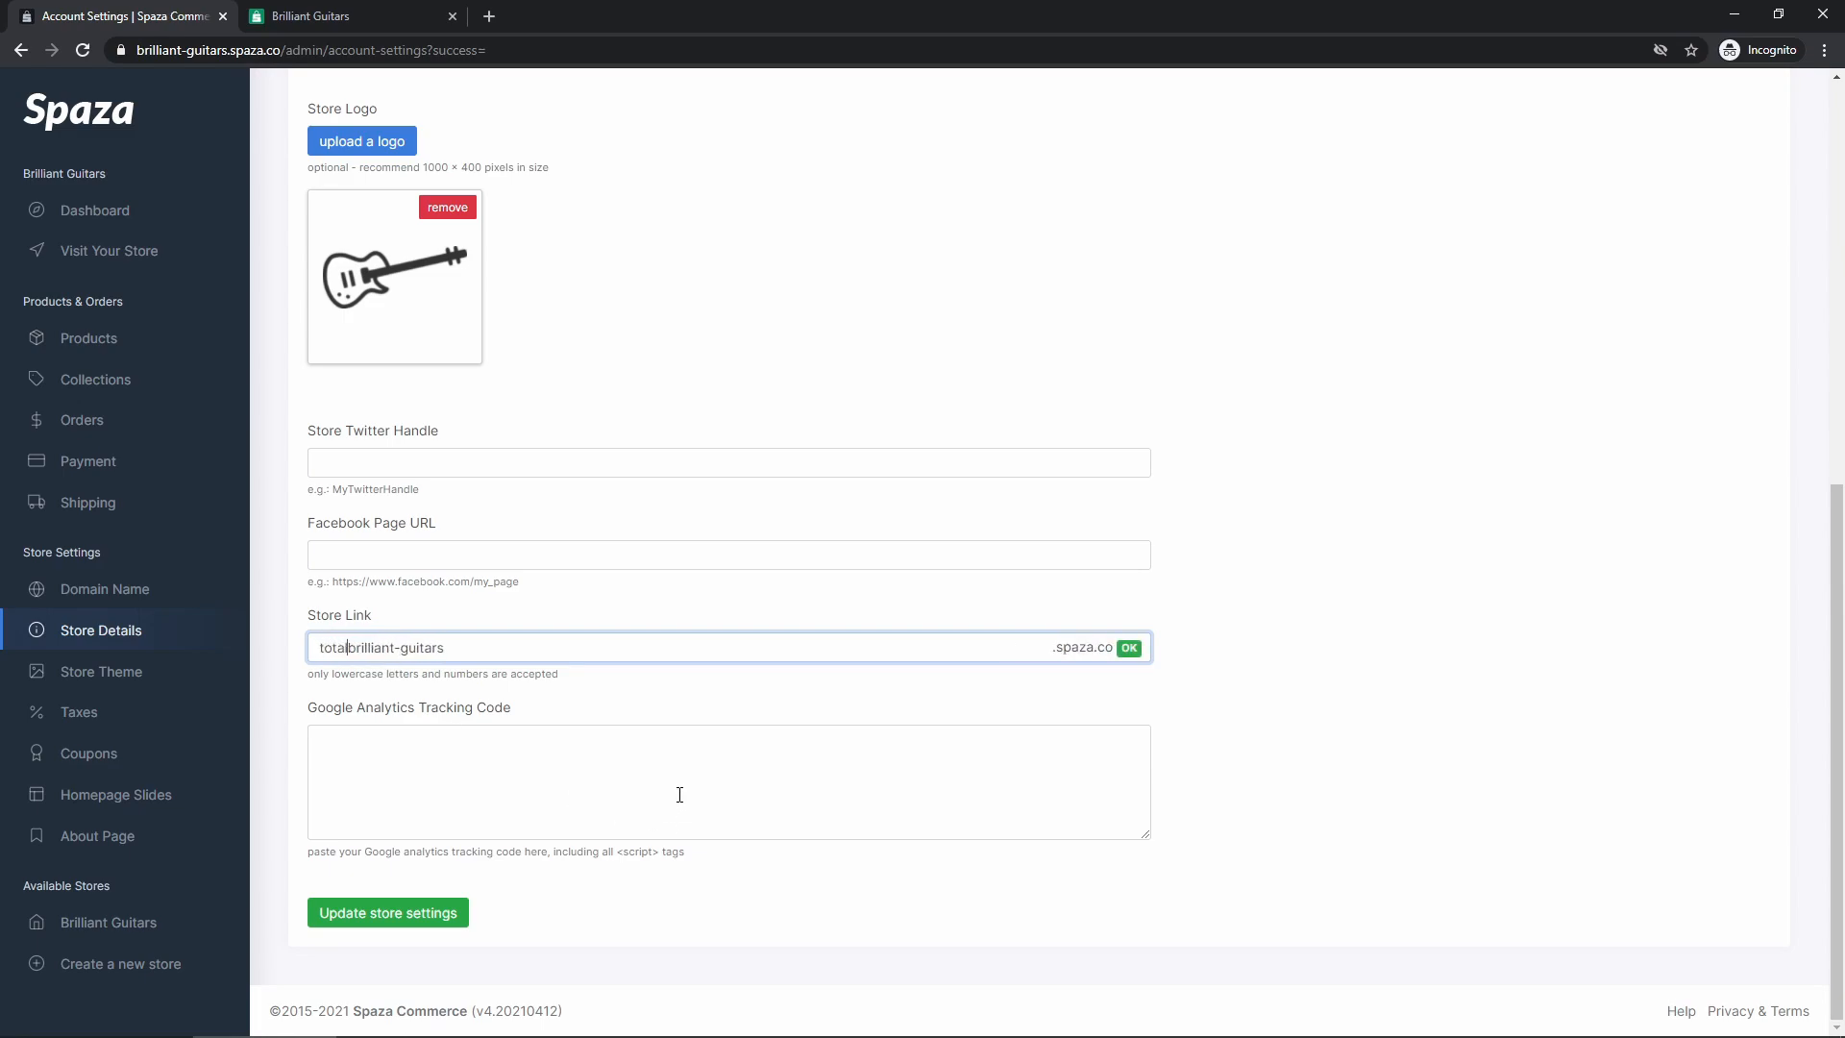
pyautogui.press('Left')
pyautogui.write('ly')
pyautogui.click(643, 693)
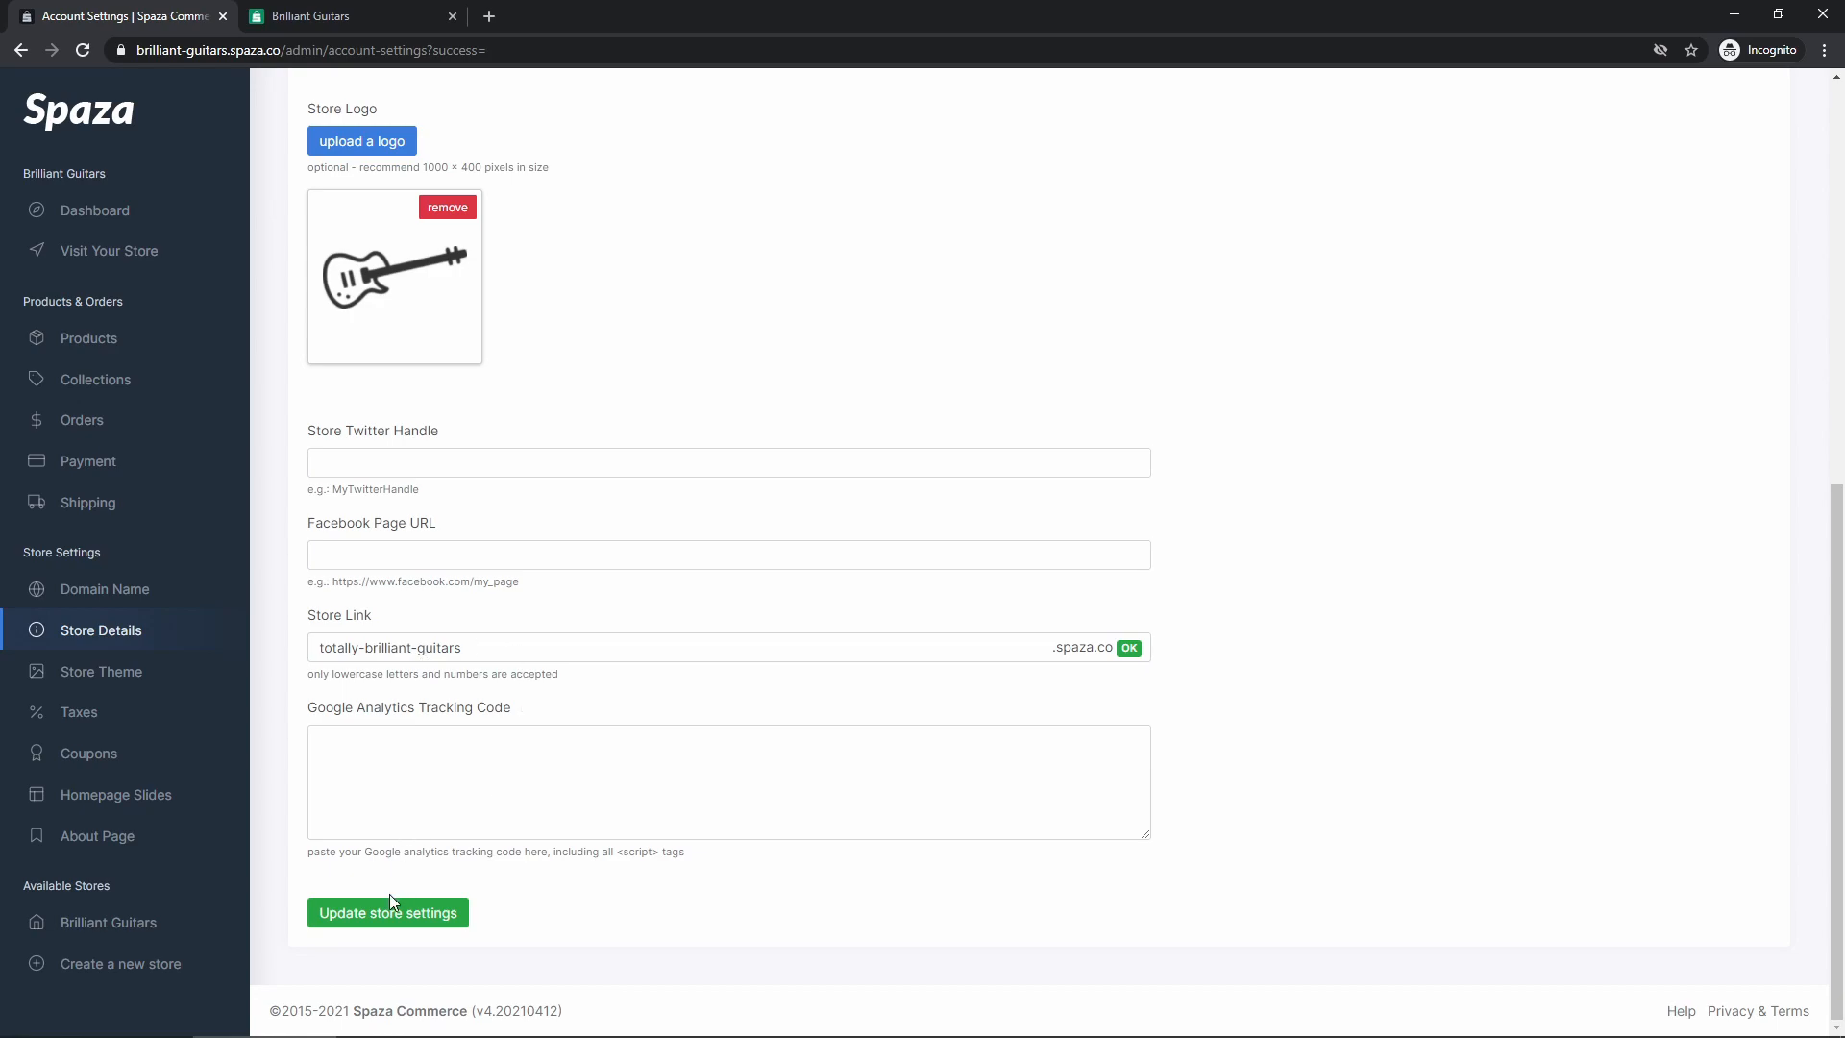
pyautogui.click(382, 919)
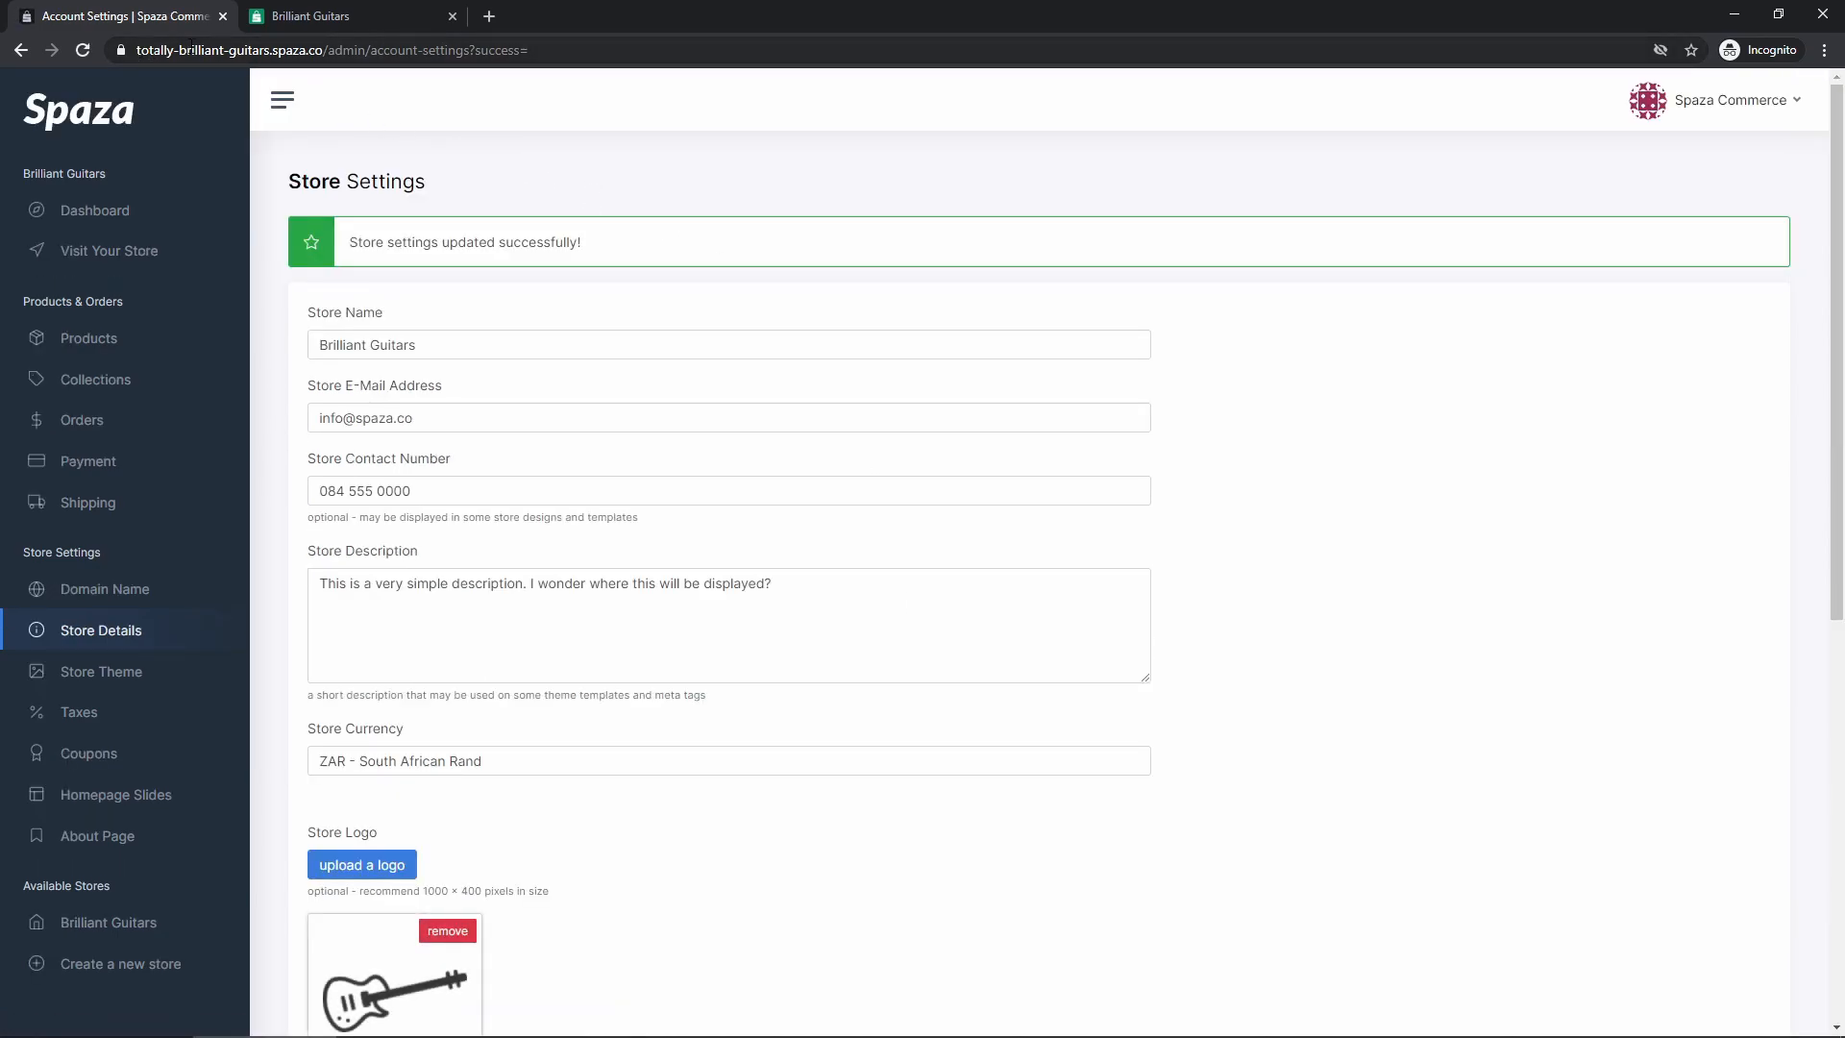
pyautogui.scroll(-8, 465, 578)
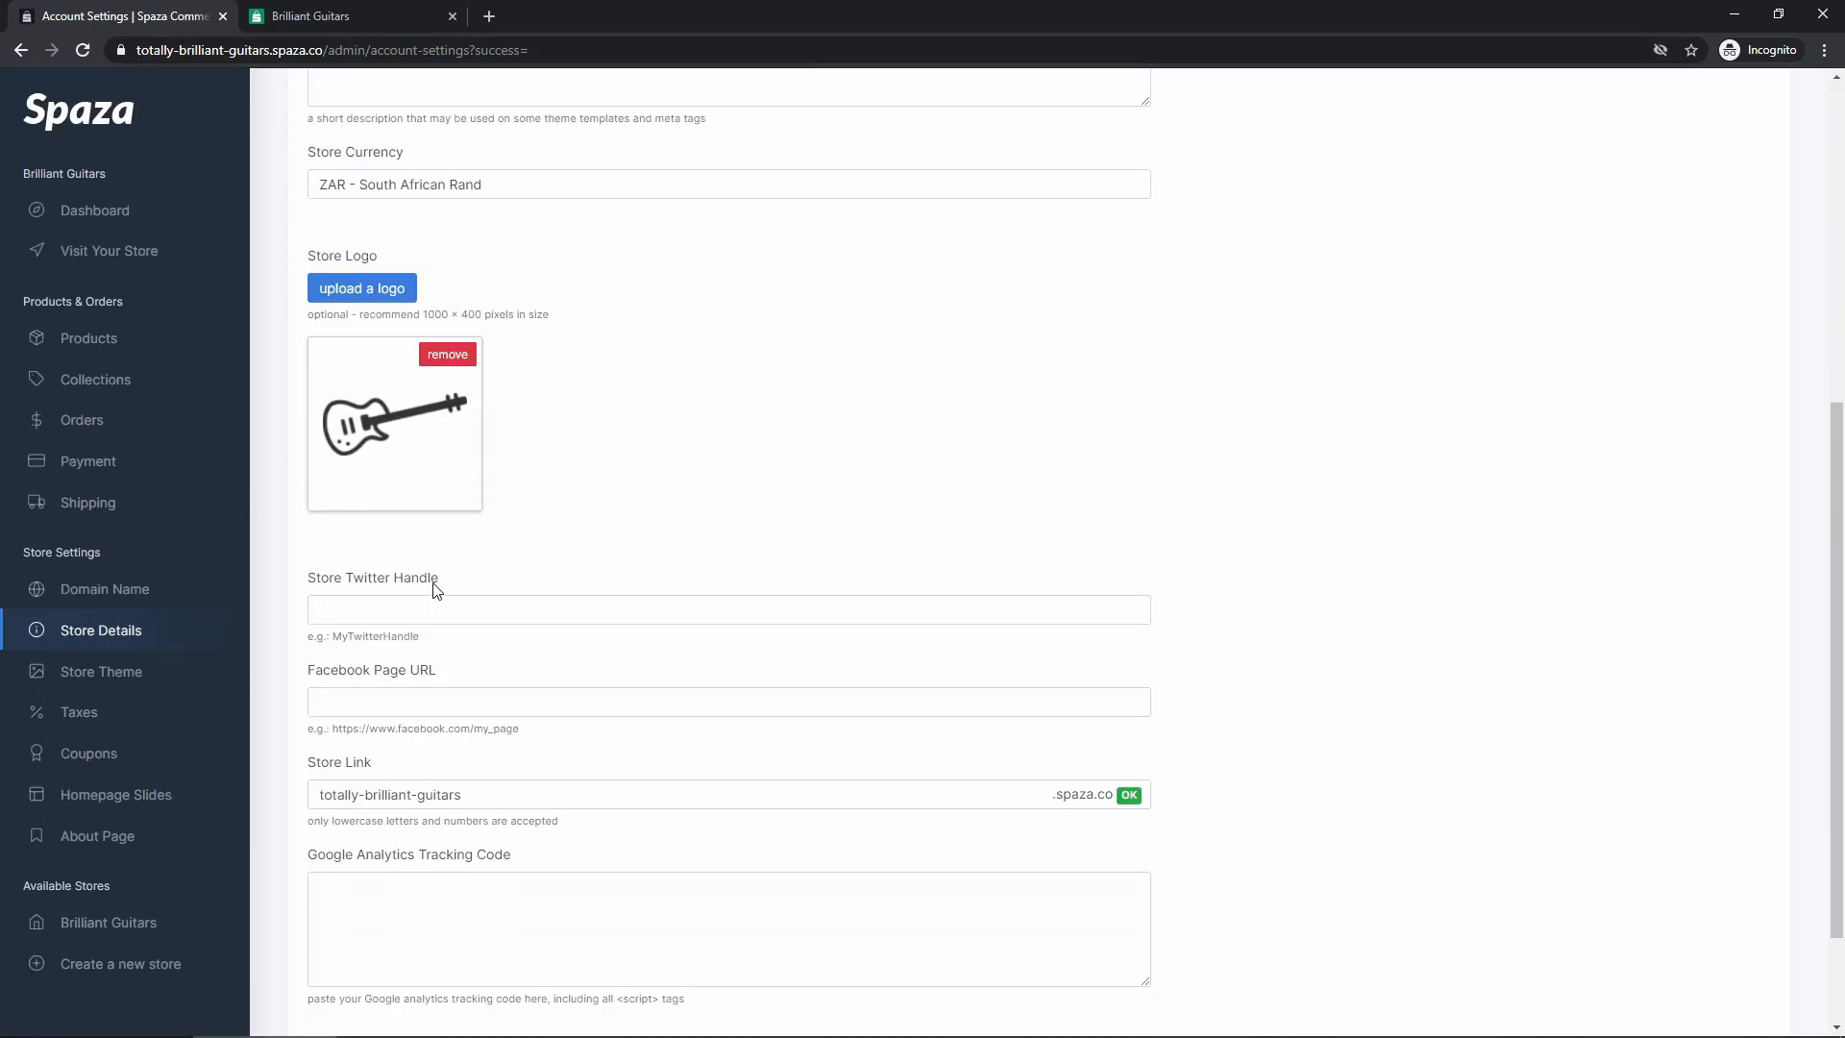
pyautogui.moveTo(475, 647); pyautogui.dragTo(301, 648)
pyautogui.click(308, 679)
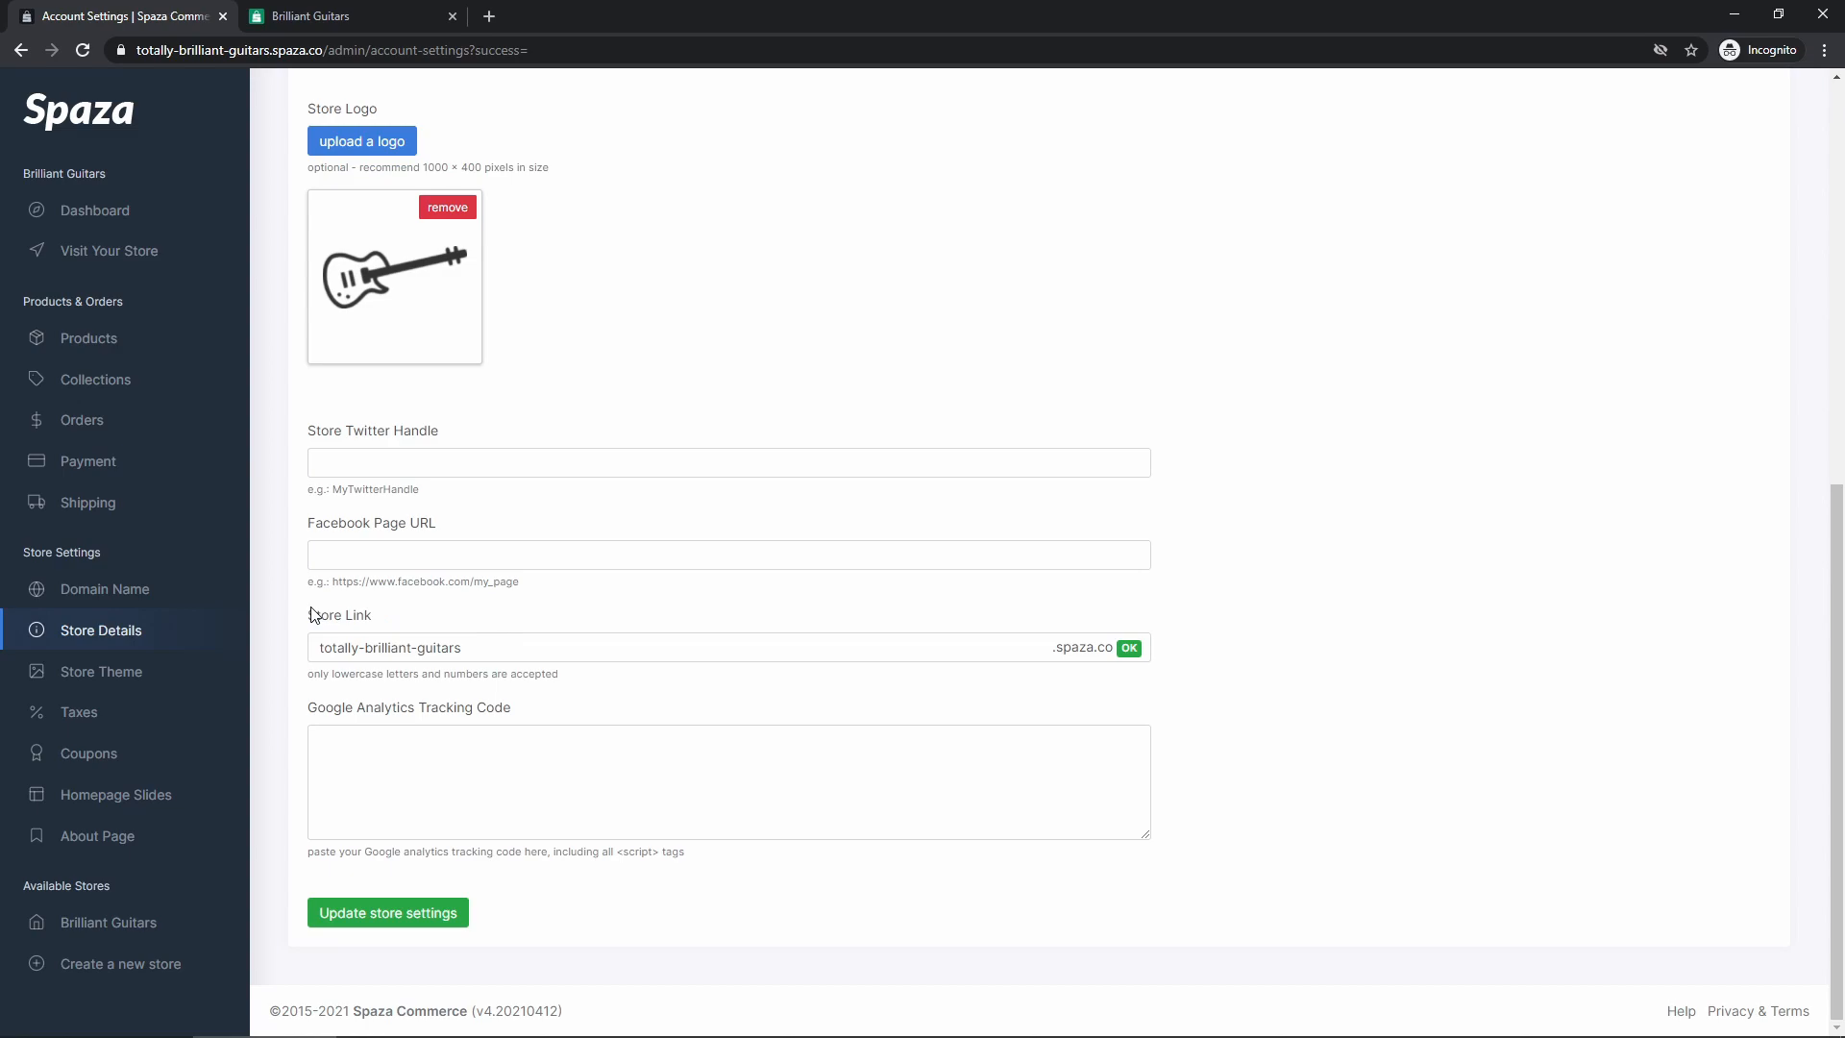
pyautogui.moveTo(334, 639); pyautogui.dragTo(461, 646)
pyautogui.click(427, 647)
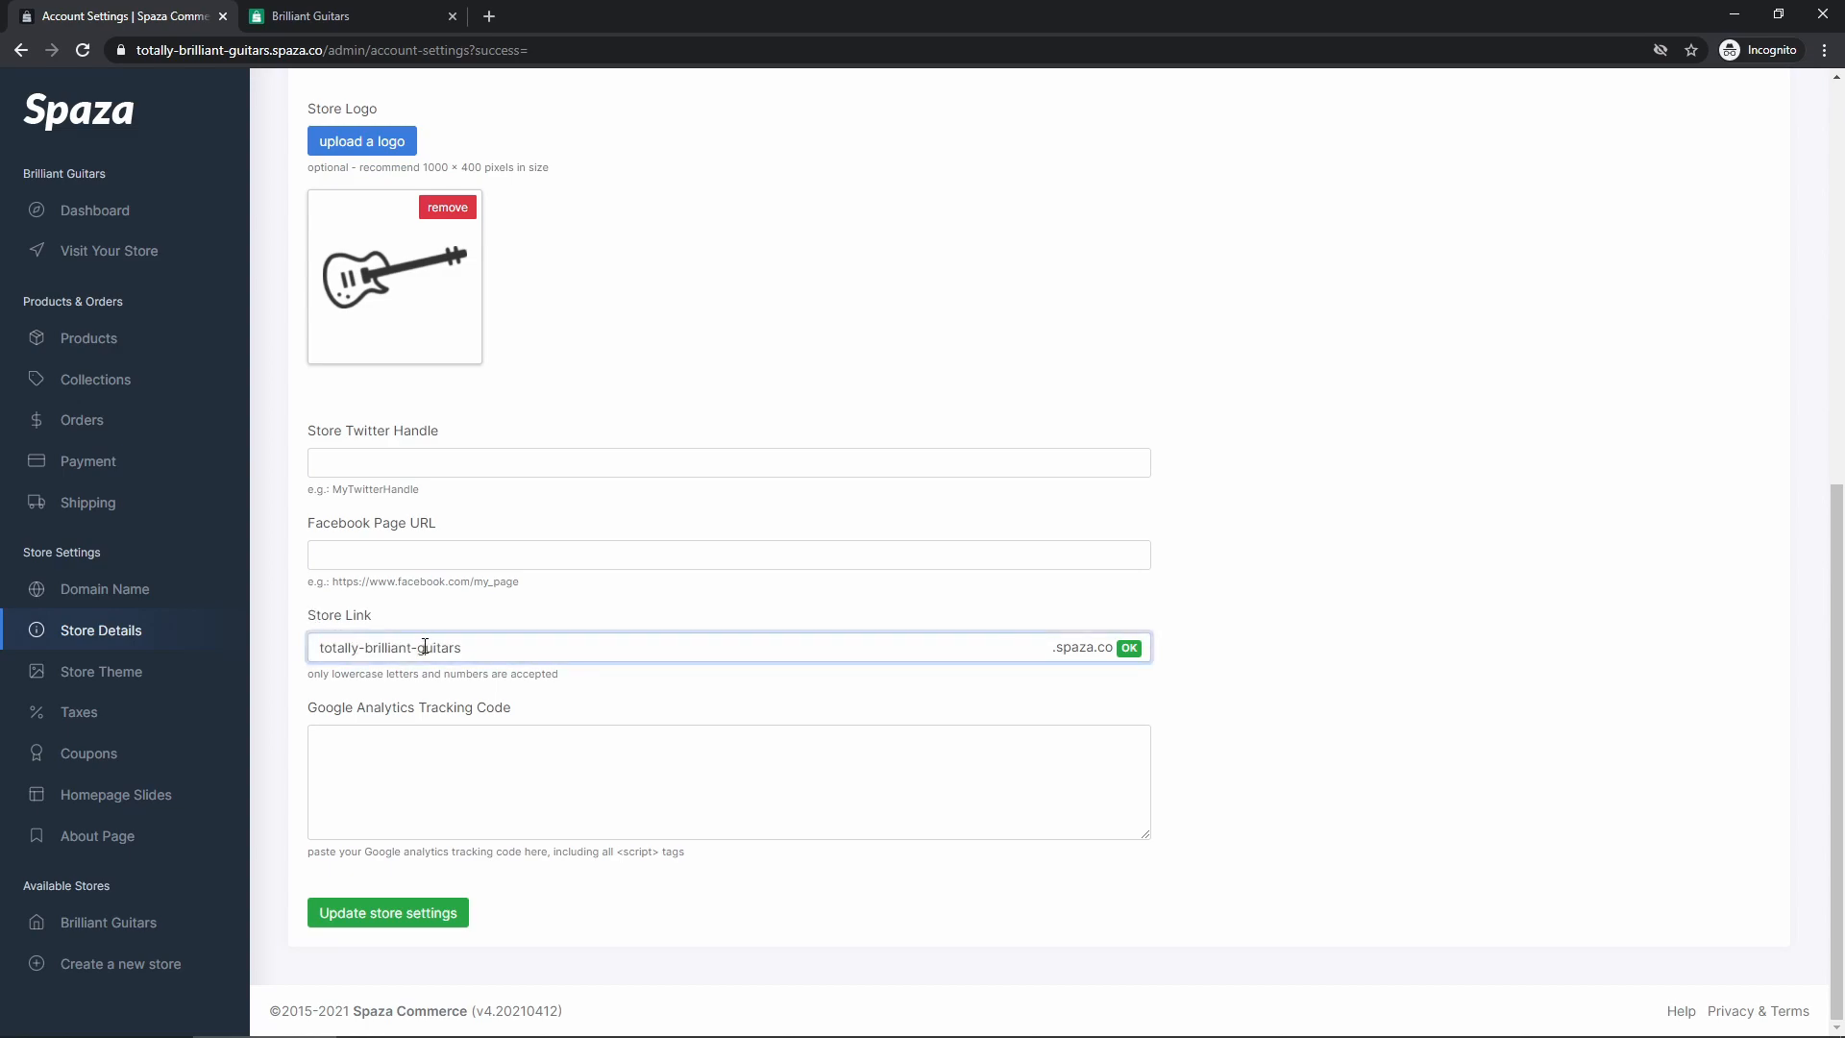
pyautogui.click(308, 688)
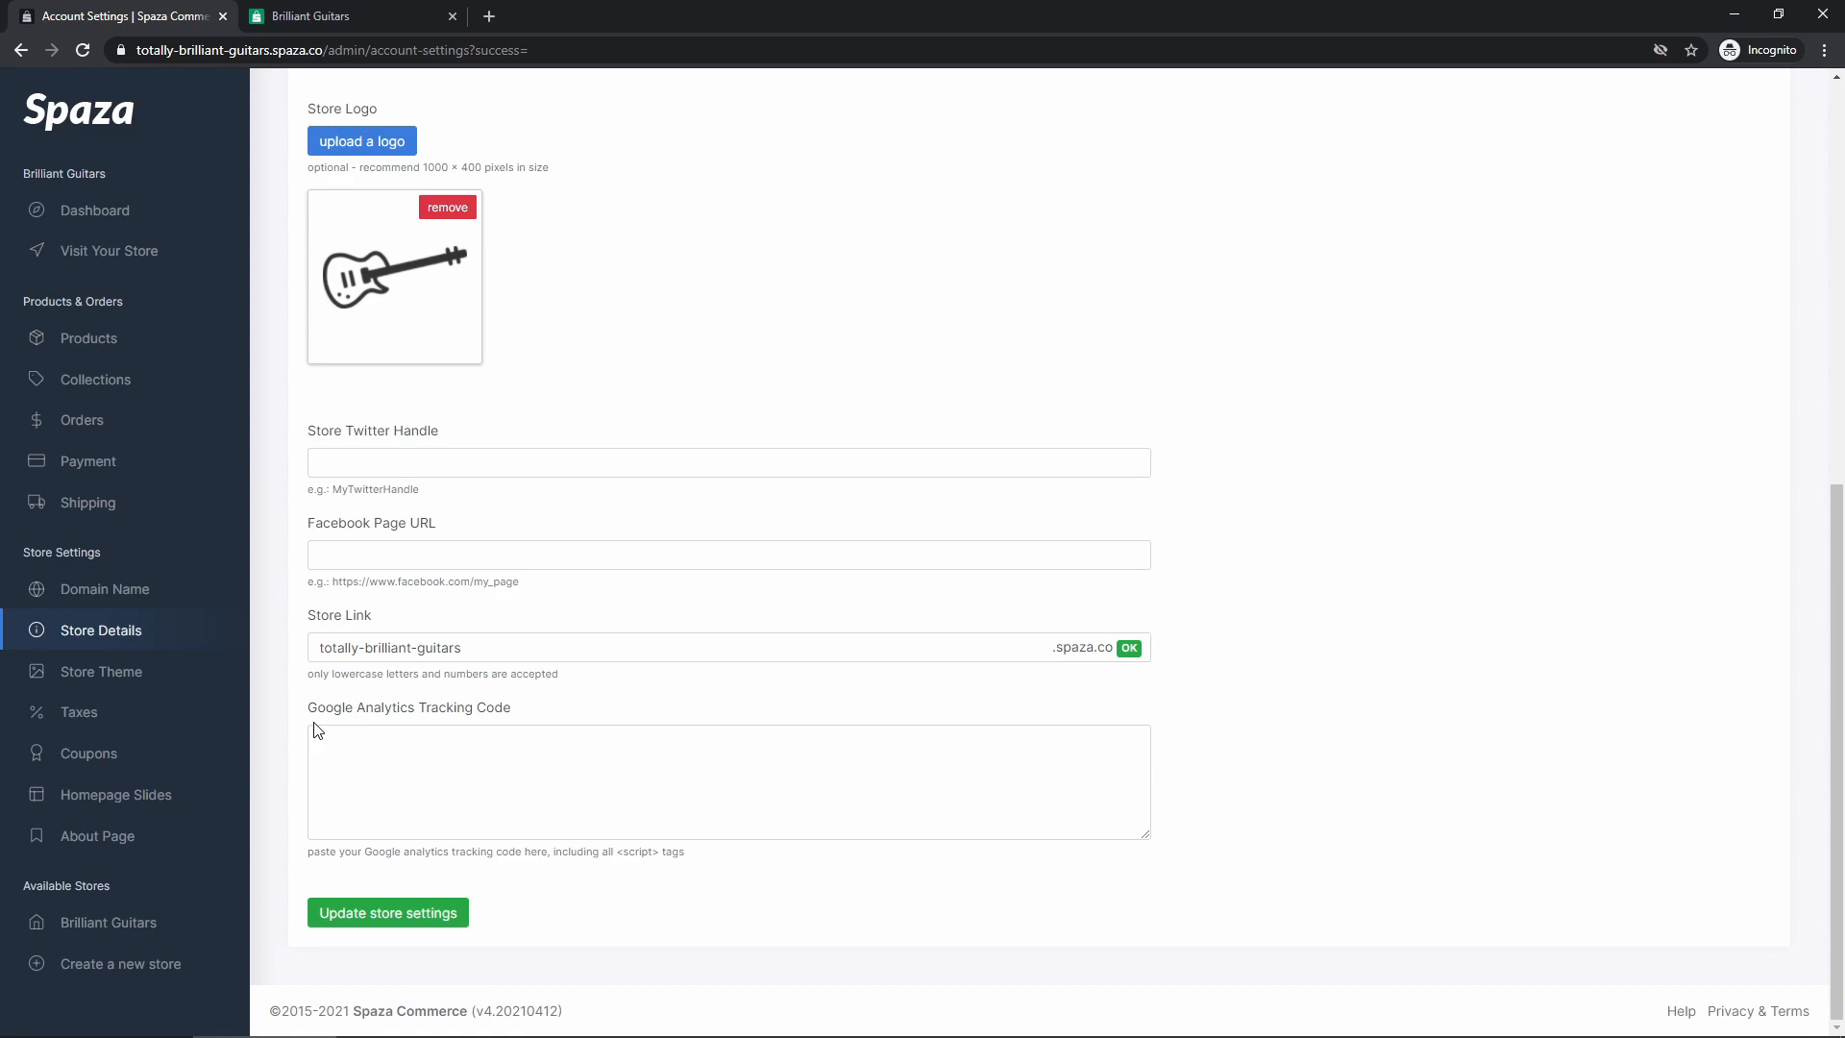
pyautogui.click(414, 729)
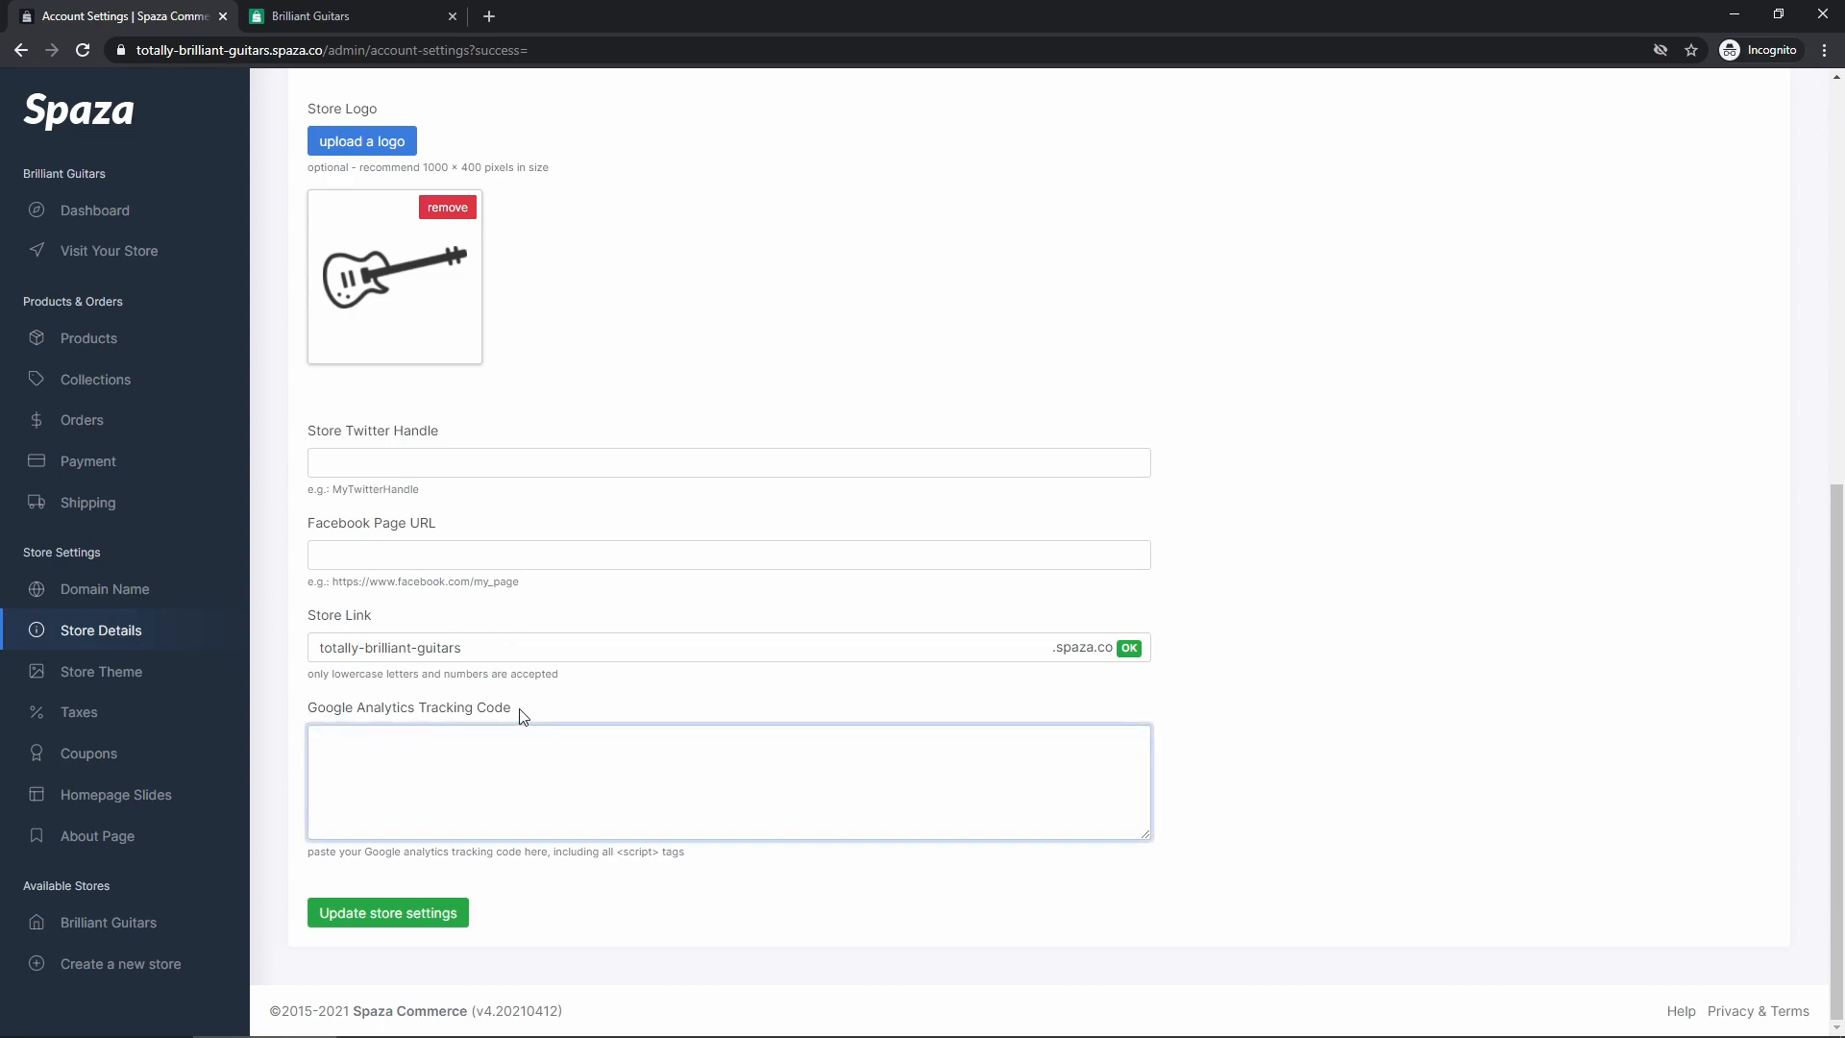
pyautogui.click(553, 711)
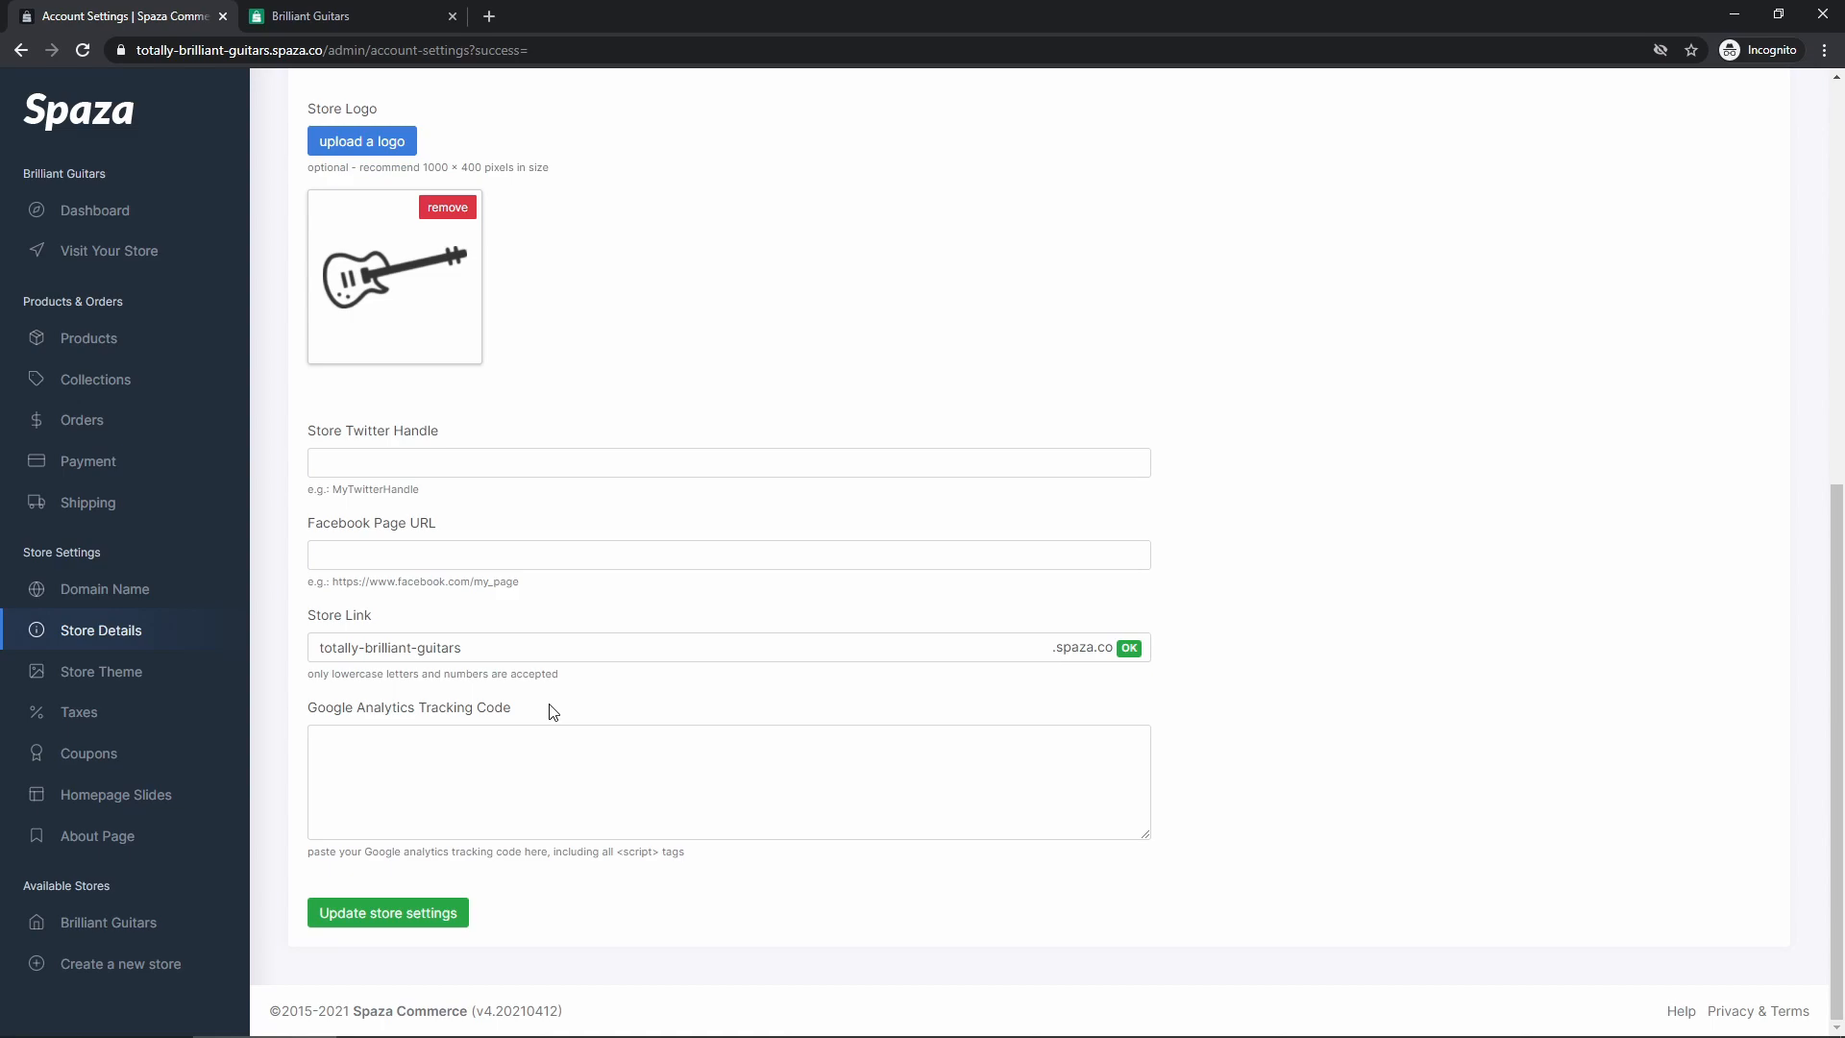
pyautogui.click(584, 764)
pyautogui.moveTo(615, 852); pyautogui.dragTo(657, 853)
pyautogui.click(633, 894)
# Delete the 'totally-' prefix so the store link reads brilliant-guitars, and save
pyautogui.click(366, 649)
pyautogui.moveTo(366, 650); pyautogui.dragTo(307, 653)
pyautogui.press('BackSpace')
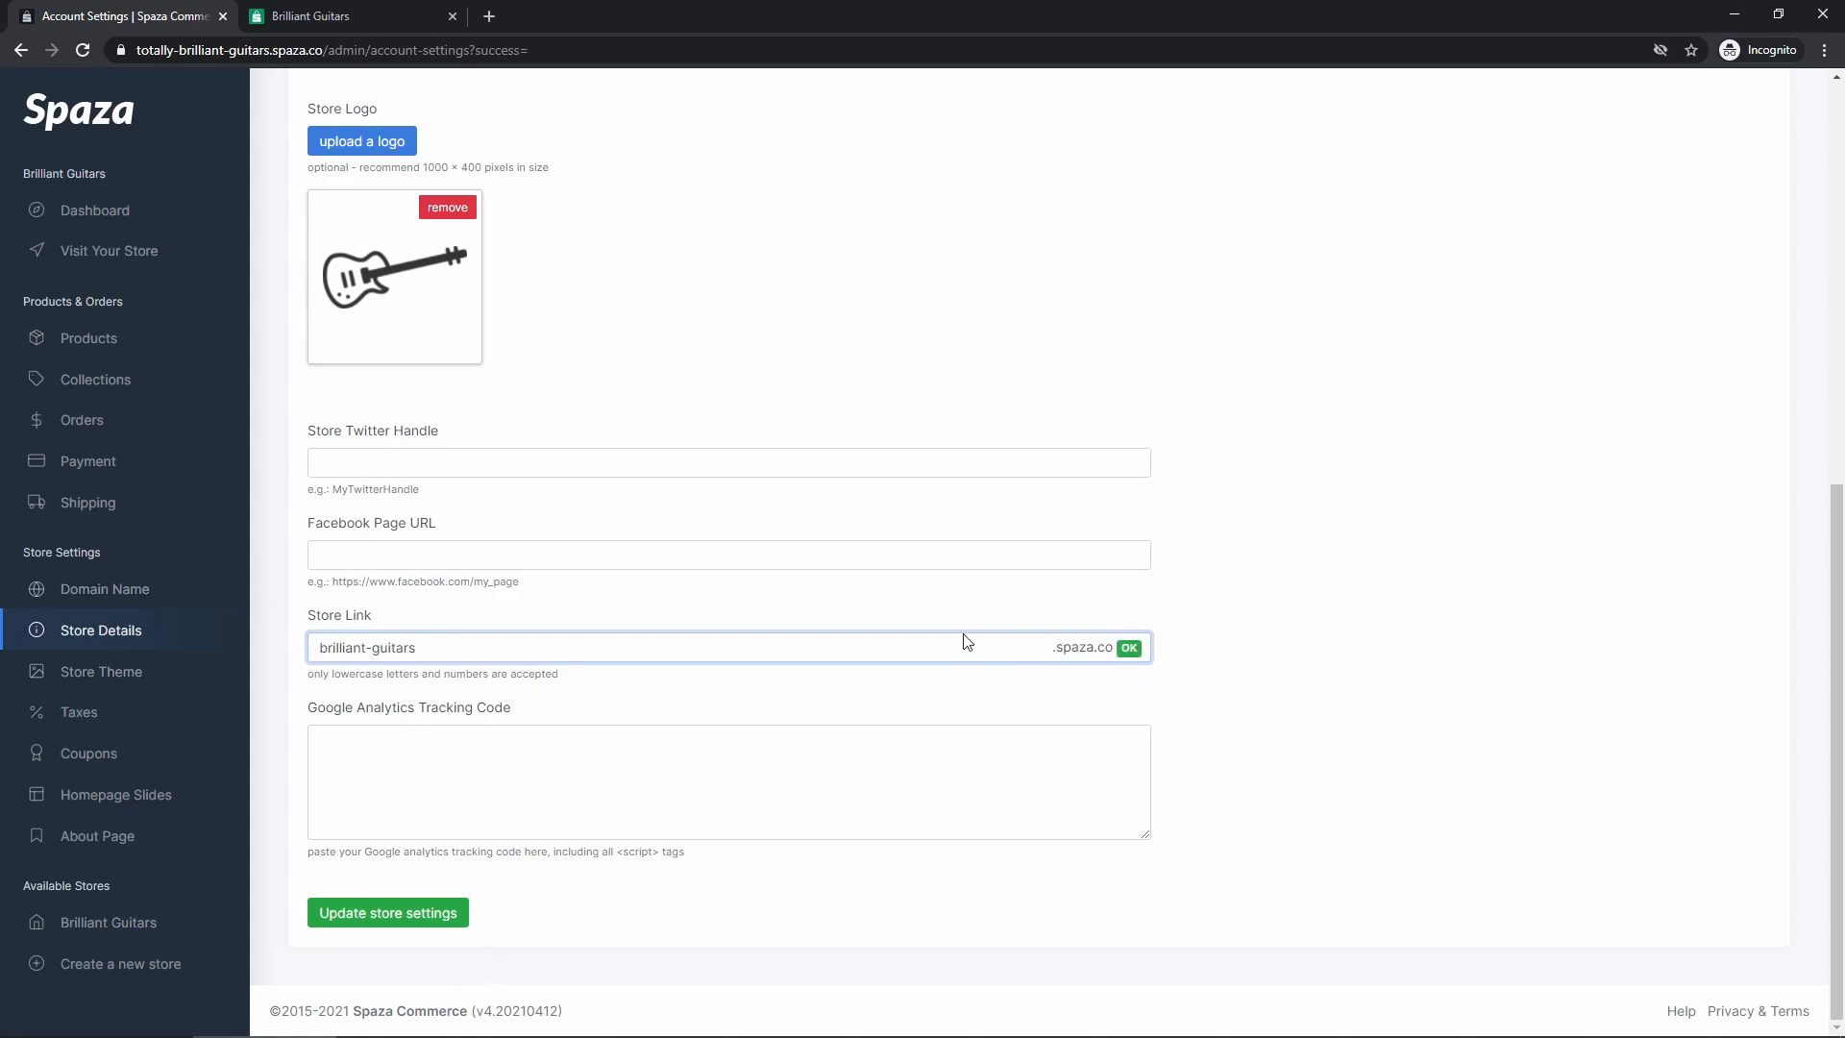
pyautogui.click(384, 915)
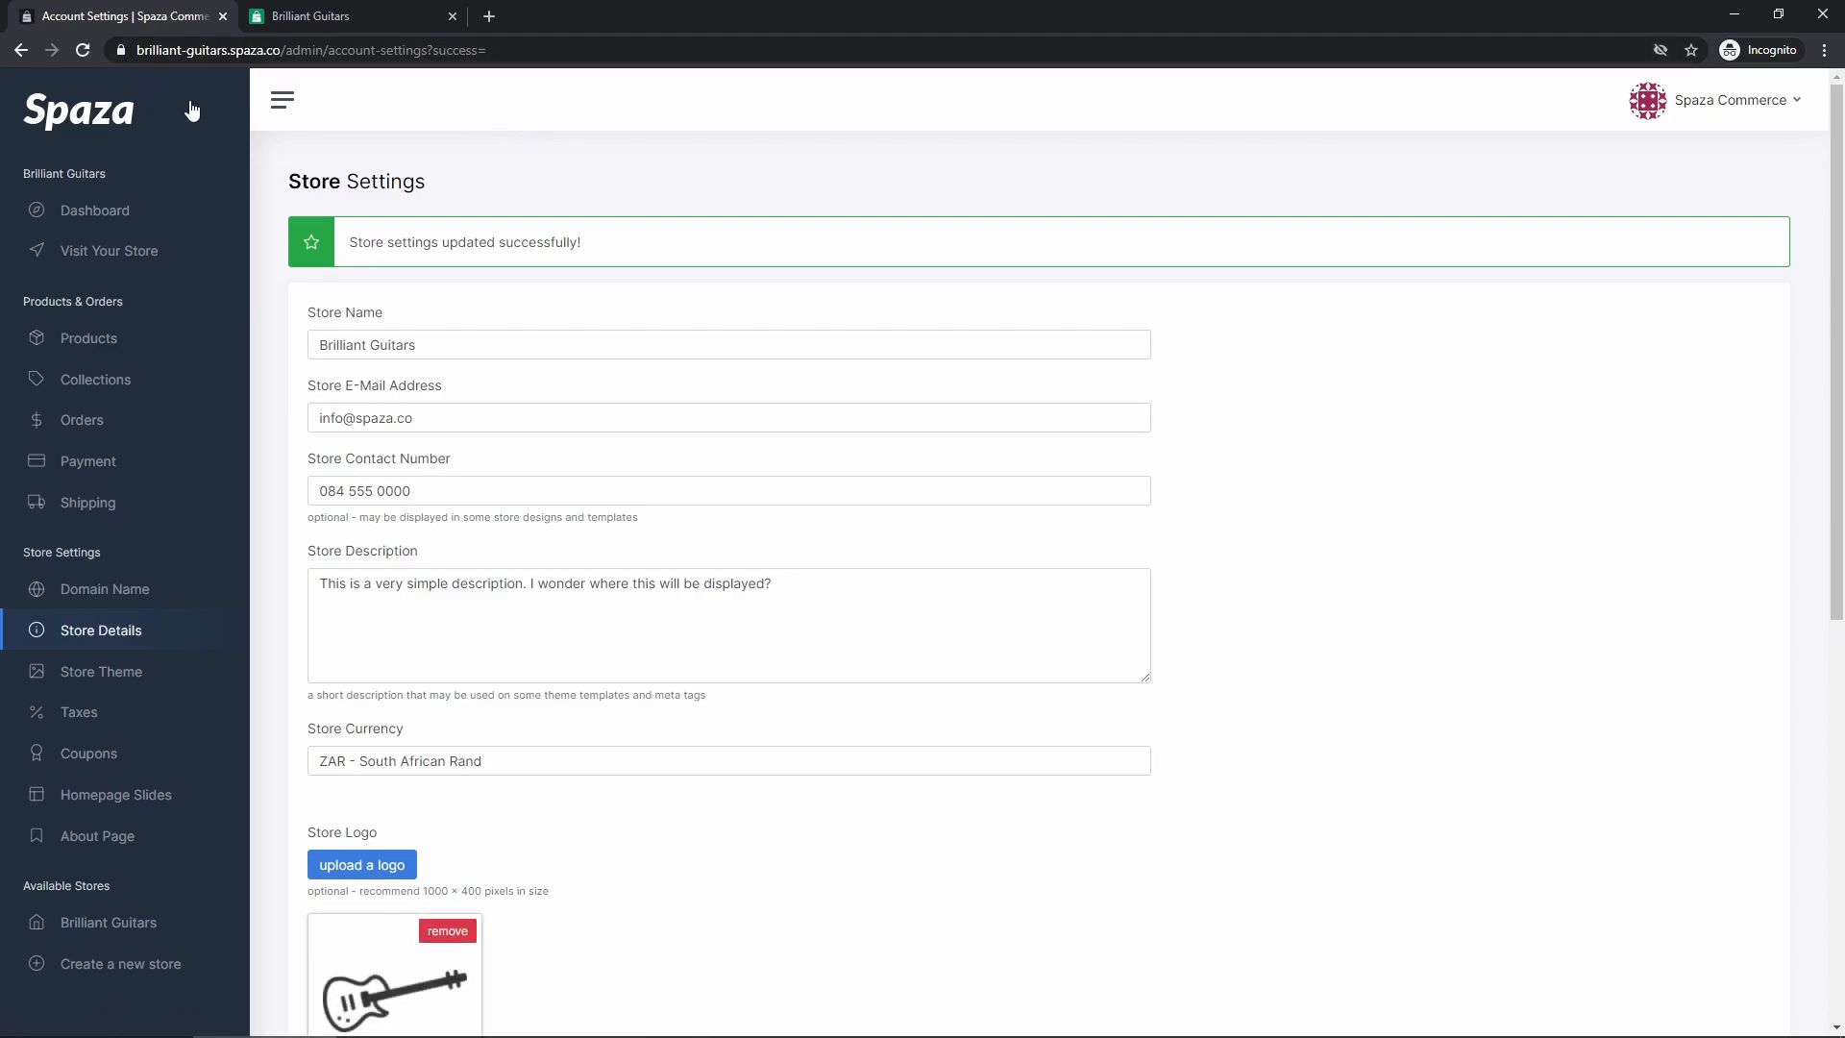
pyautogui.scroll(-7, 499, 646)
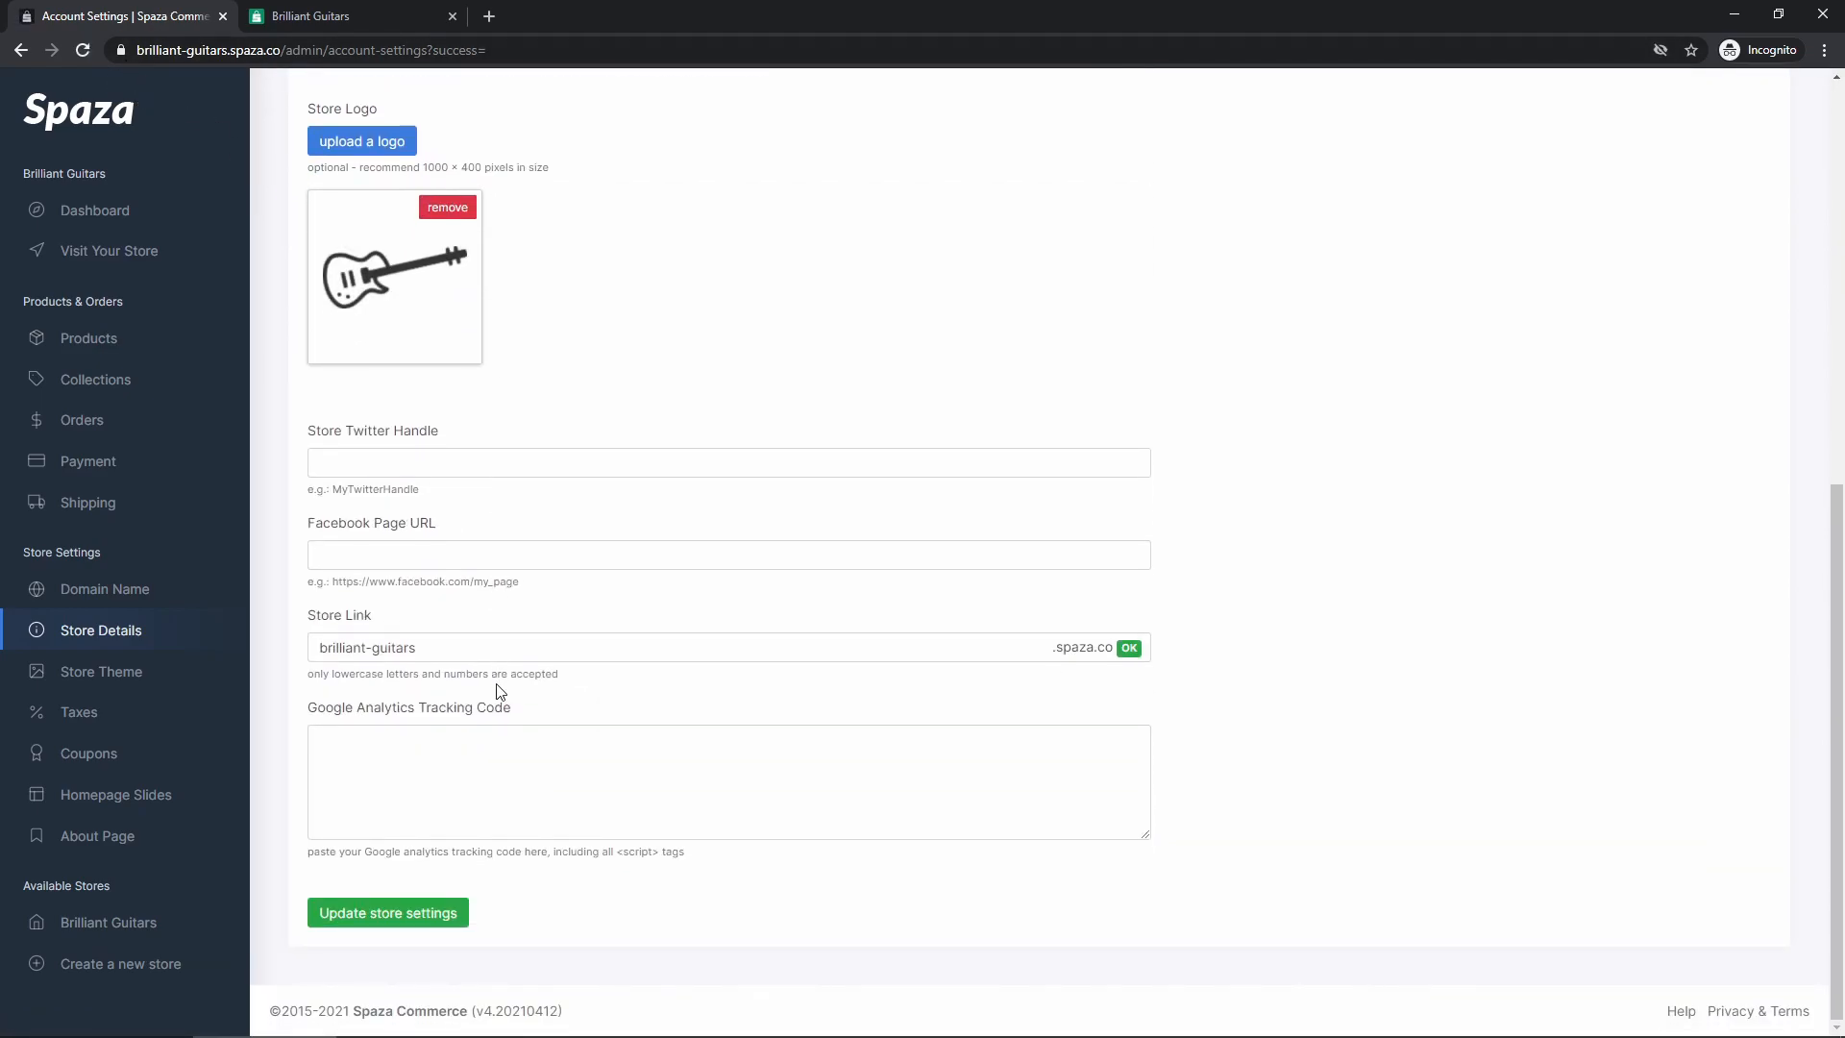
pyautogui.scroll(5, 509, 698)
pyautogui.scroll(2, 509, 698)
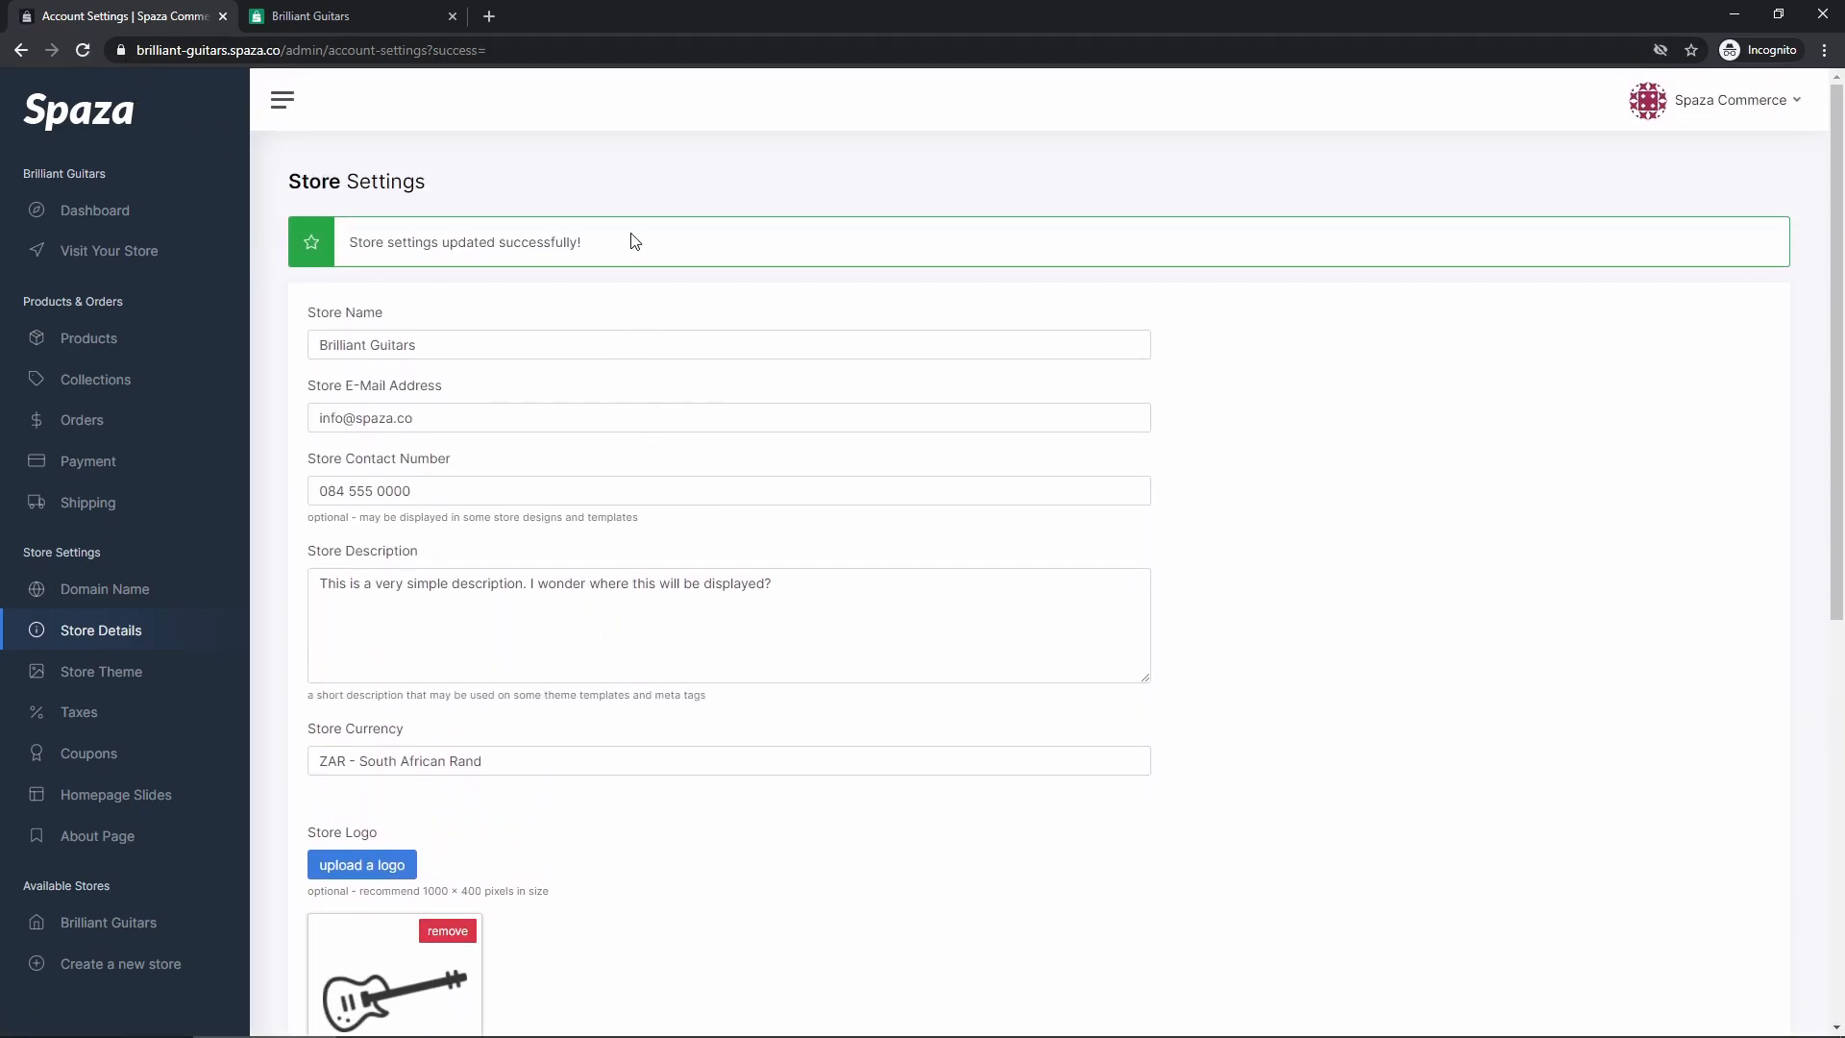